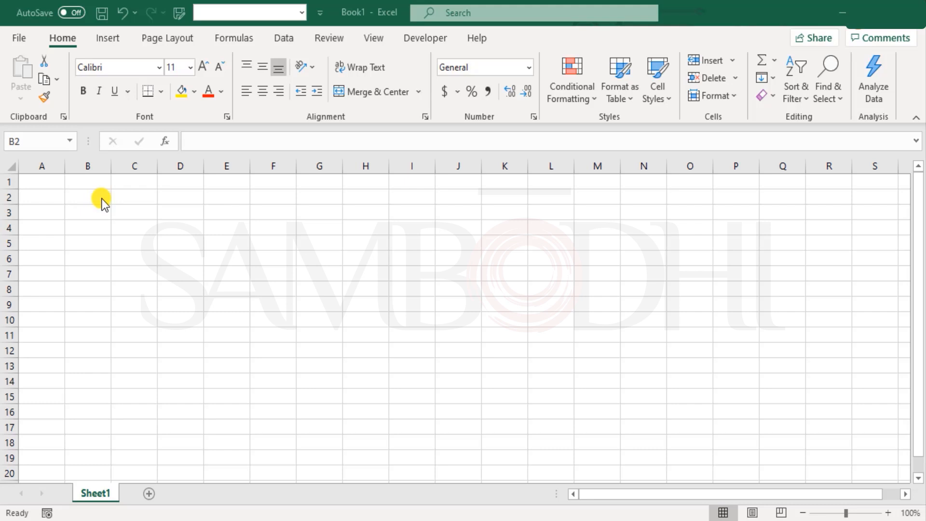
# Enter the labels Minimum Value, Quartile 1, The Median, Quartile 3 and Maximum value down cells B2 to B6
pyautogui.click(102, 199)
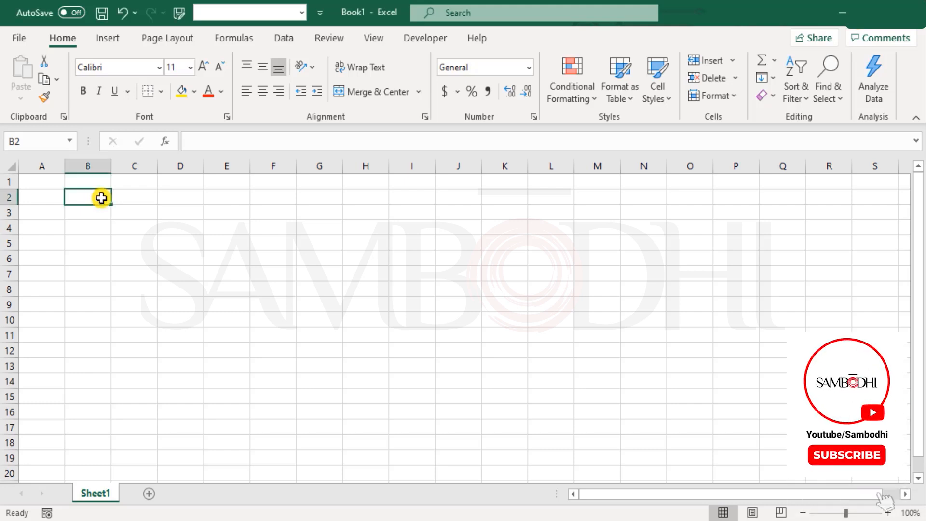
pyautogui.write('Minimum Value')
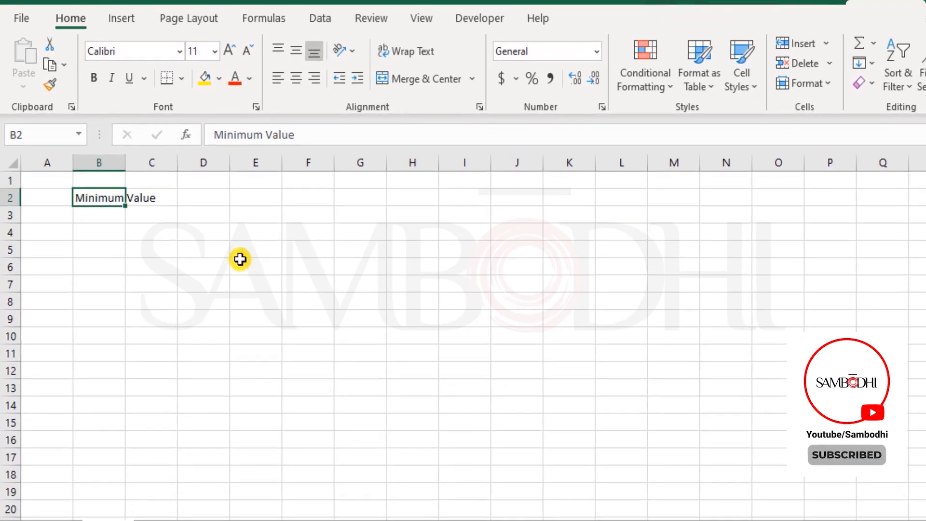
pyautogui.press('Return')
pyautogui.write('Quartile 1')
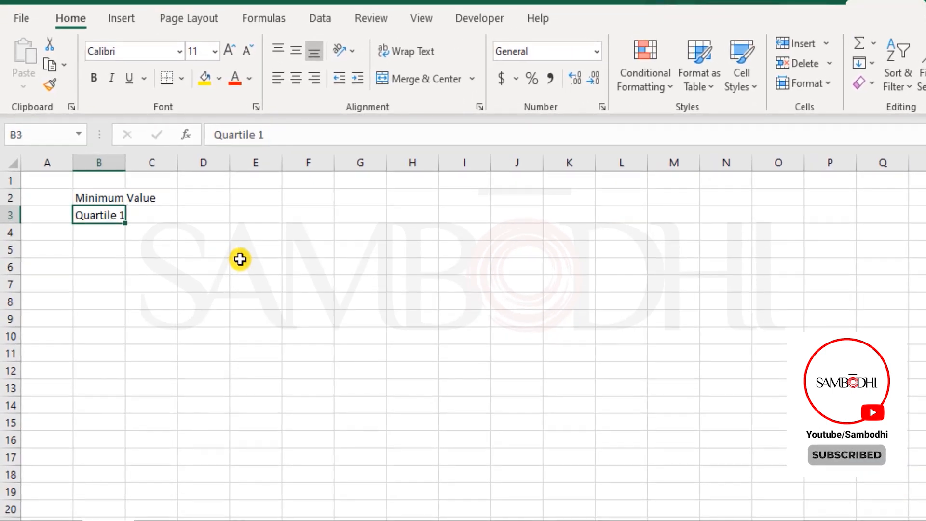
pyautogui.press('Return')
pyautogui.write('The Median')
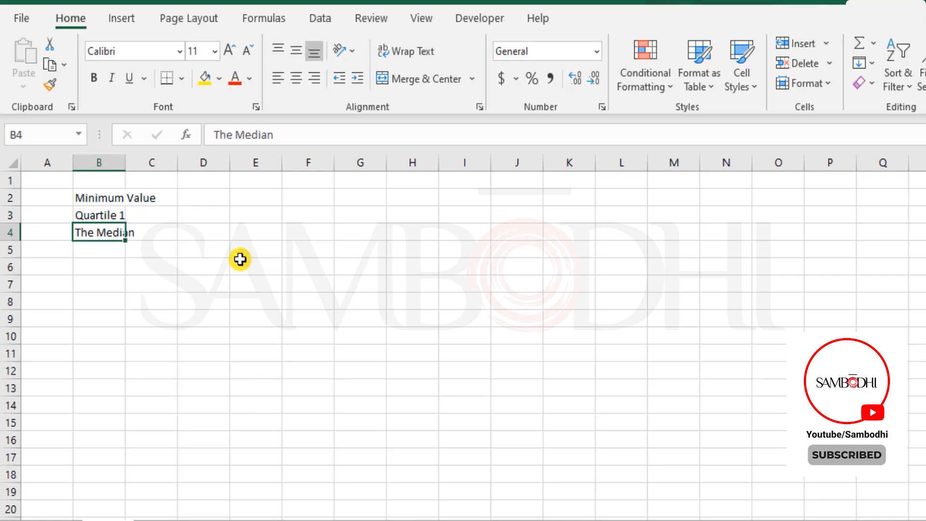
pyautogui.press('Return')
pyautogui.write('Quartile 3')
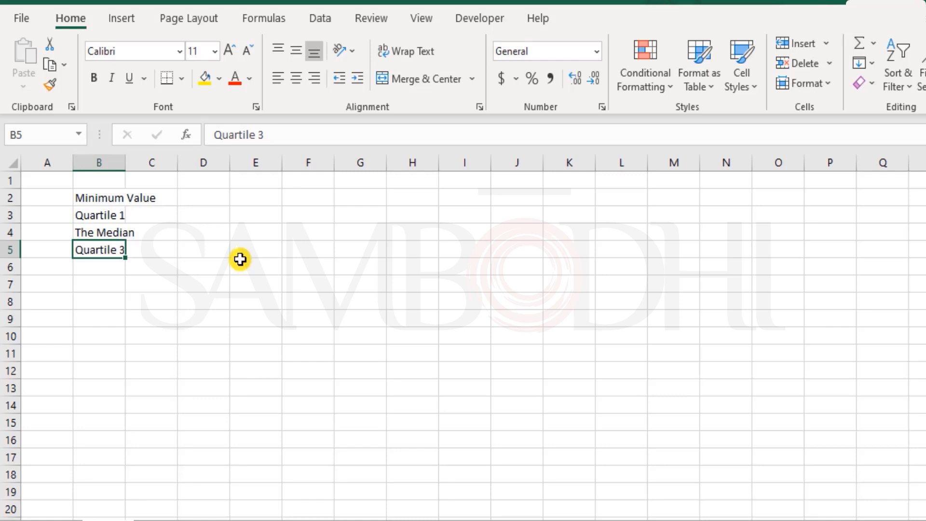
pyautogui.press('Return')
pyautogui.write('Maximum value')
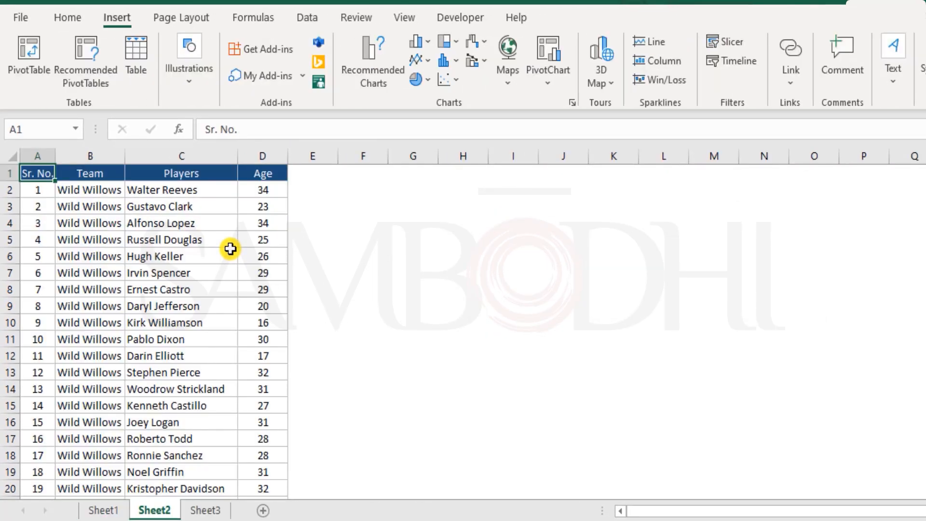
# Switch to the Box & Whisker Chart workbook and look through the player ages of both teams on Sheet1
pyautogui.hotkey('ctrl', 'pageup')
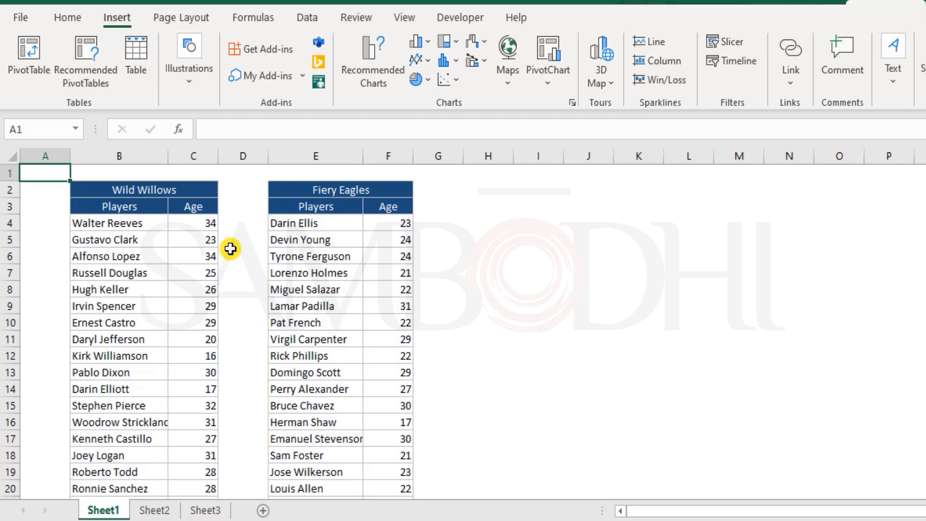
pyautogui.scroll(-3, 241, 381)
pyautogui.scroll(-3, 244, 386)
pyautogui.scroll(6, 239, 313)
pyautogui.click(510, 210)
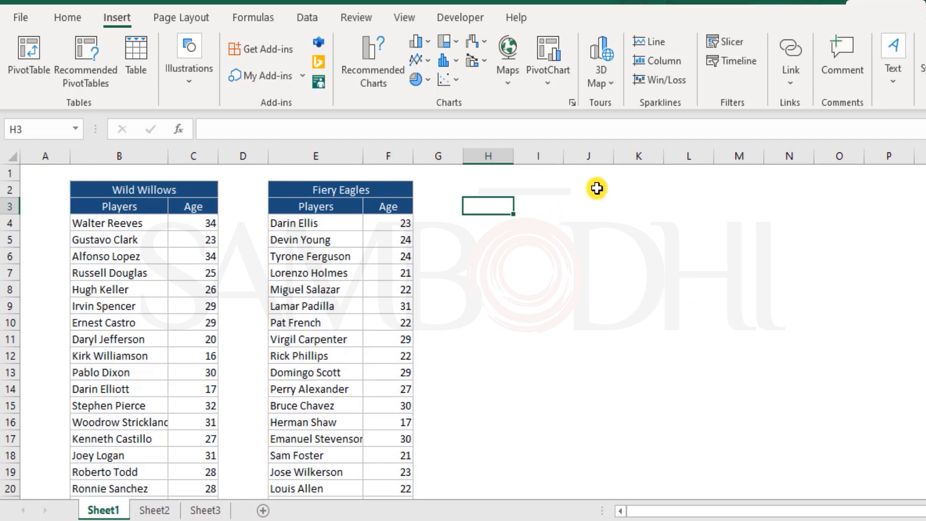
pyautogui.write('A')
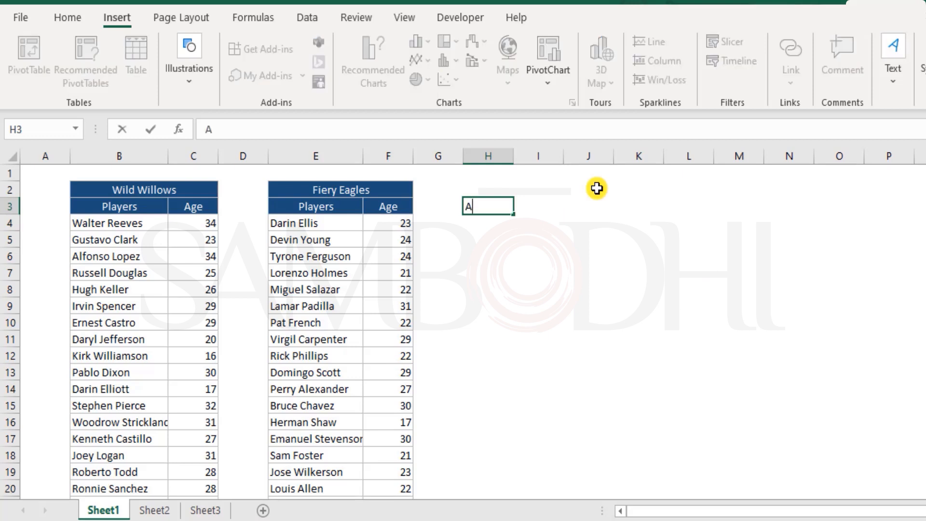
pyautogui.write('verage Age')
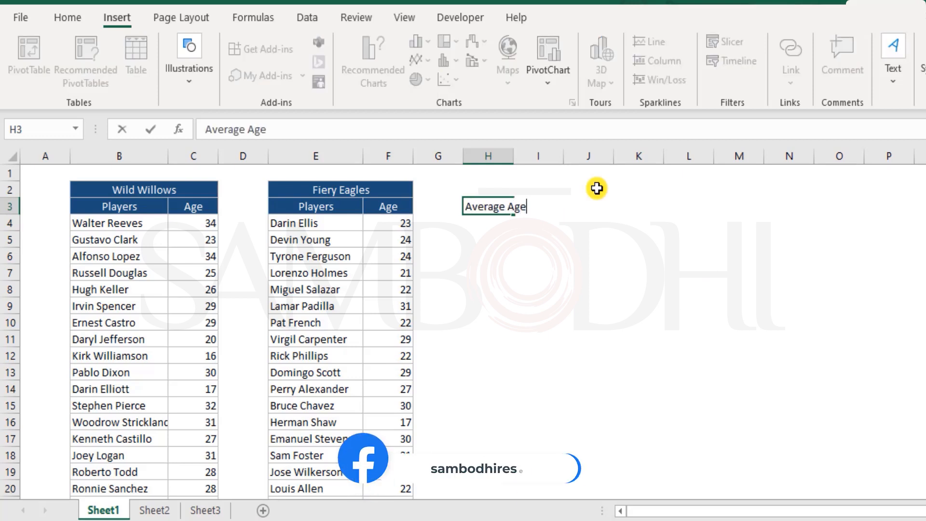
pyautogui.press('Return')
pyautogui.write('Average Age')
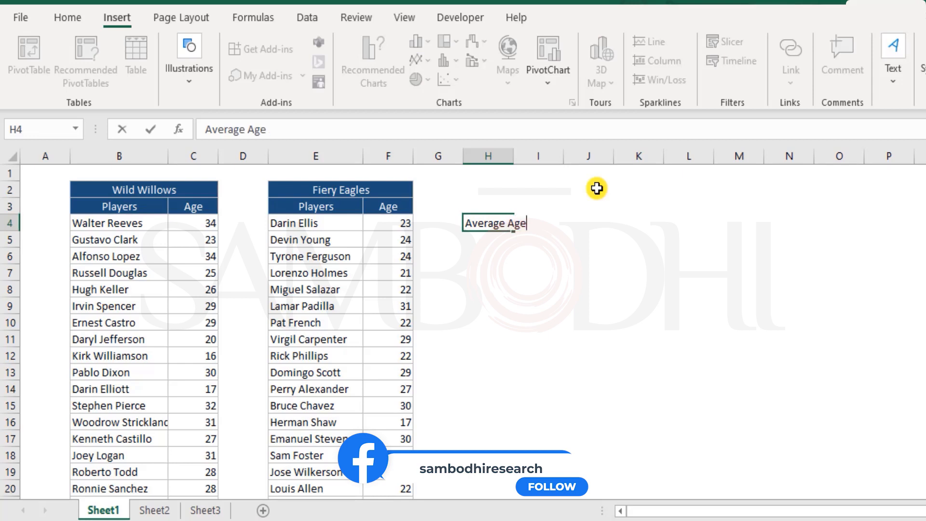
# Enter the row labels Average Age in cell H4 and Minimum in cell H5
pyautogui.press('Return')
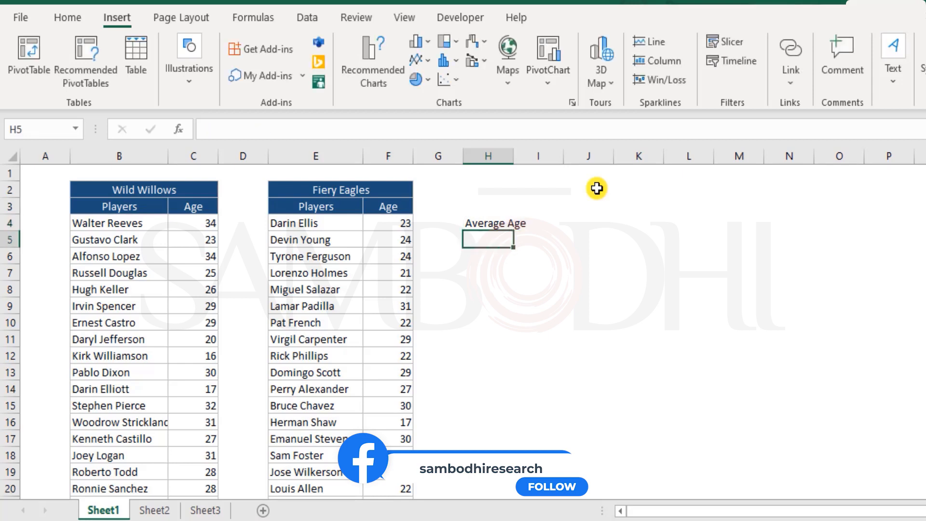
pyautogui.write('Min')
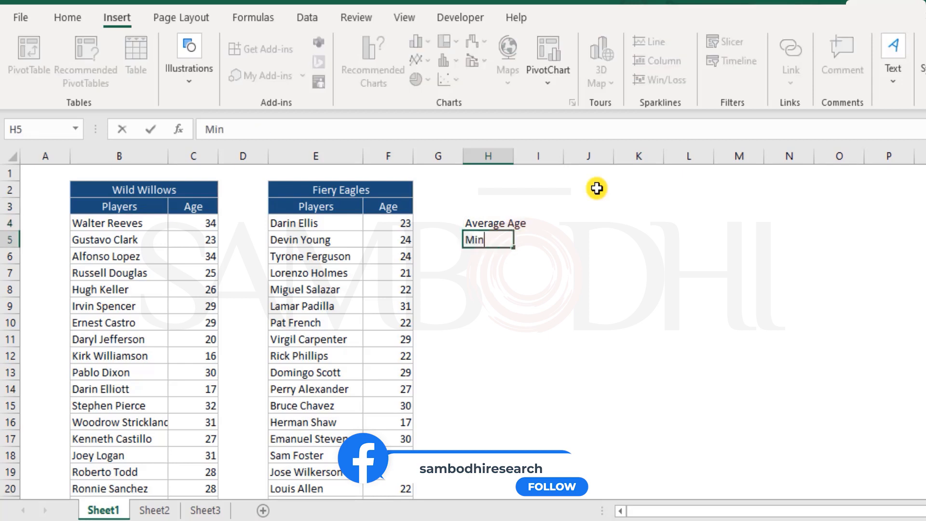
pyautogui.write('imum Value')
pyautogui.press('Return')
pyautogui.press('Up')
pyautogui.press('F2')
pyautogui.press('BackSpace')
pyautogui.press('BackSpace')
pyautogui.press('BackSpace')
pyautogui.press('BackSpace')
pyautogui.press('BackSpace')
pyautogui.press('BackSpace')
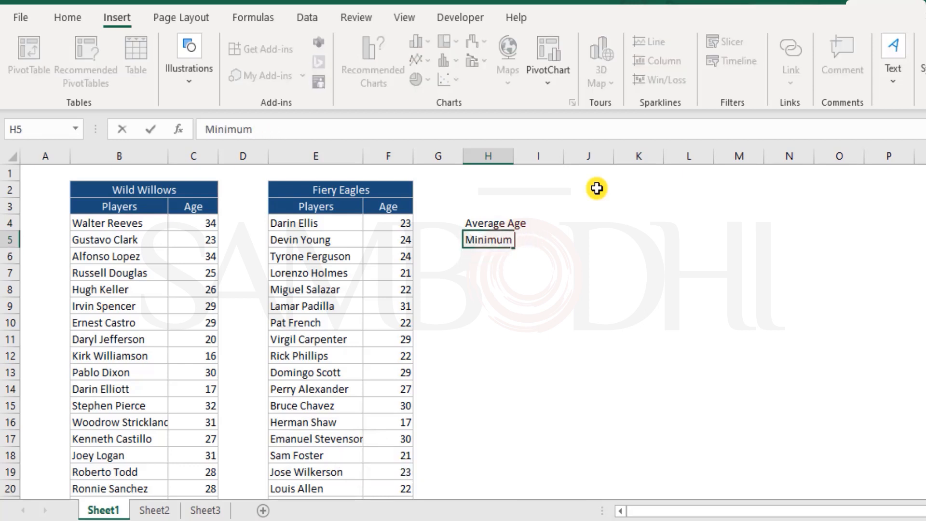
pyautogui.press('Return')
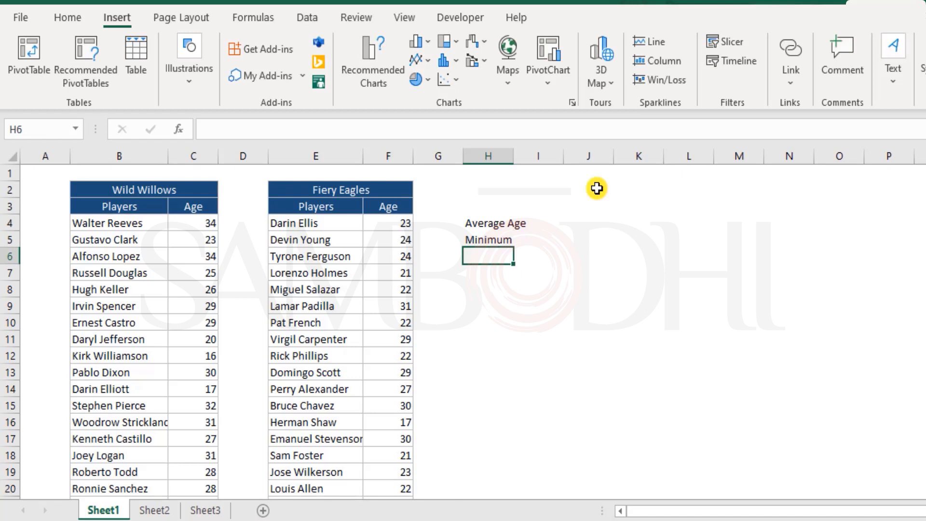
# Add the row labels Quartile 1 in cell H6 and Mean in cell H7
pyautogui.write('Quartile 1')
pyautogui.press('Return')
pyautogui.write('Mean')
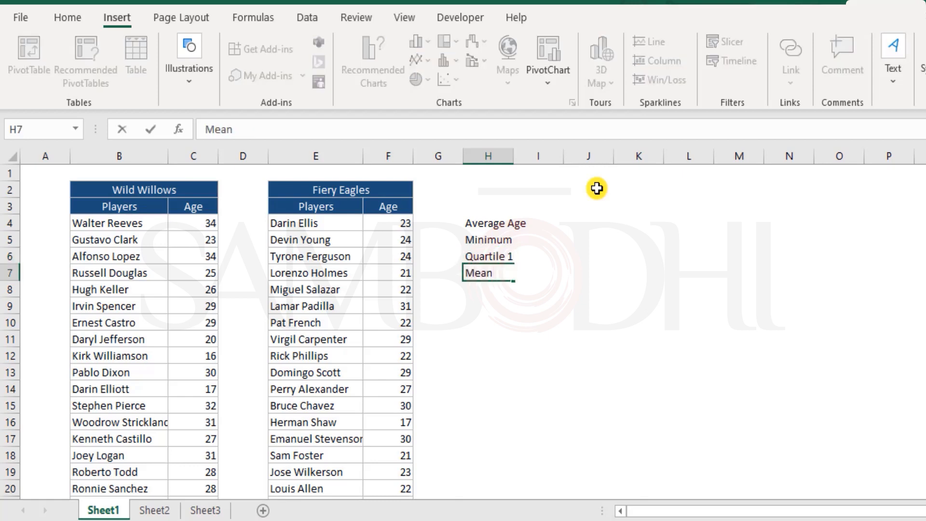
pyautogui.press('Return')
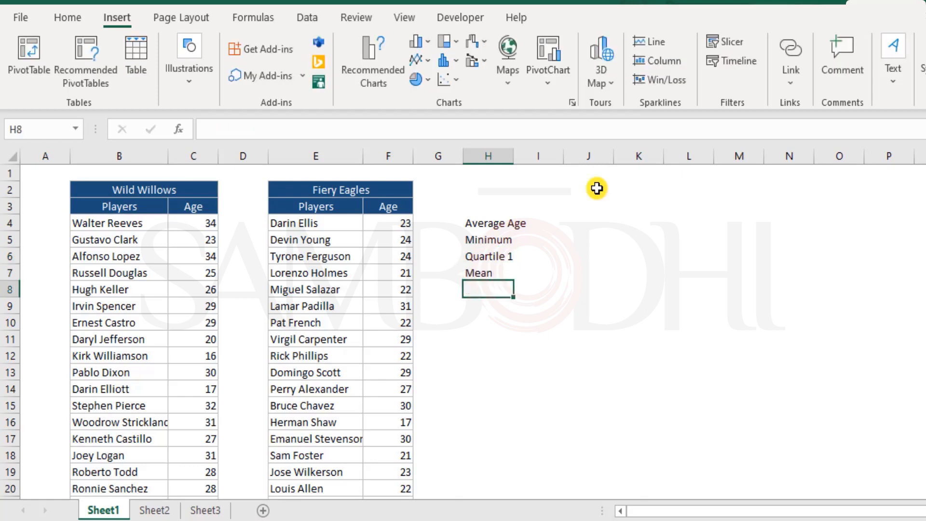
pyautogui.write('Quartlie ')
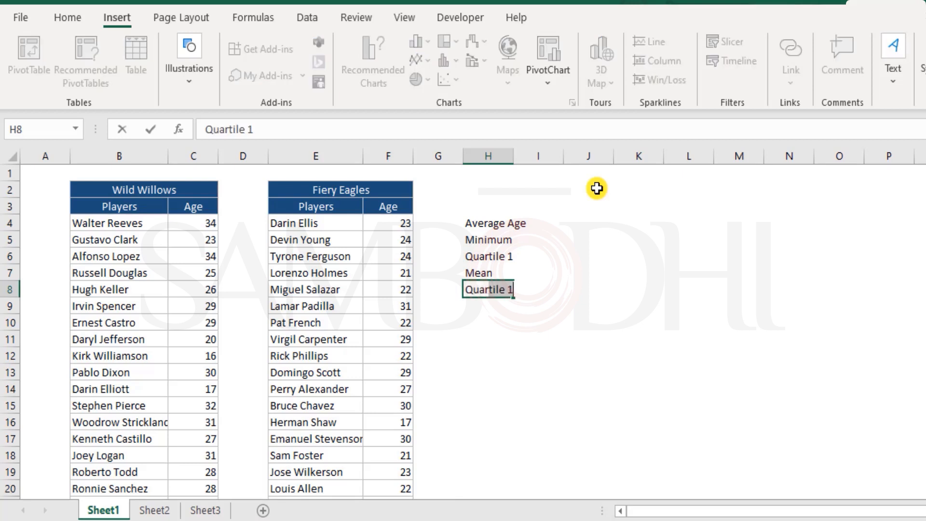
pyautogui.write('3')
pyautogui.press('Return')
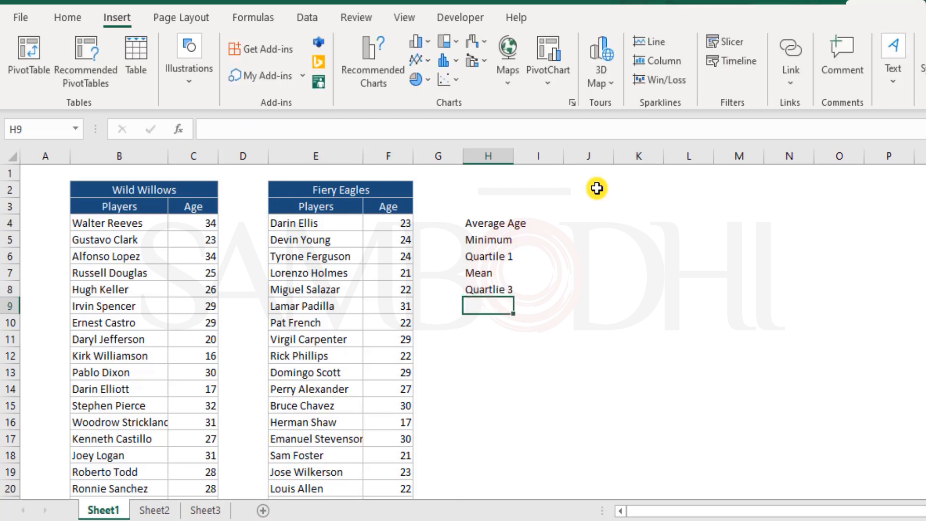
pyautogui.press('Up')
pyautogui.press('F1')
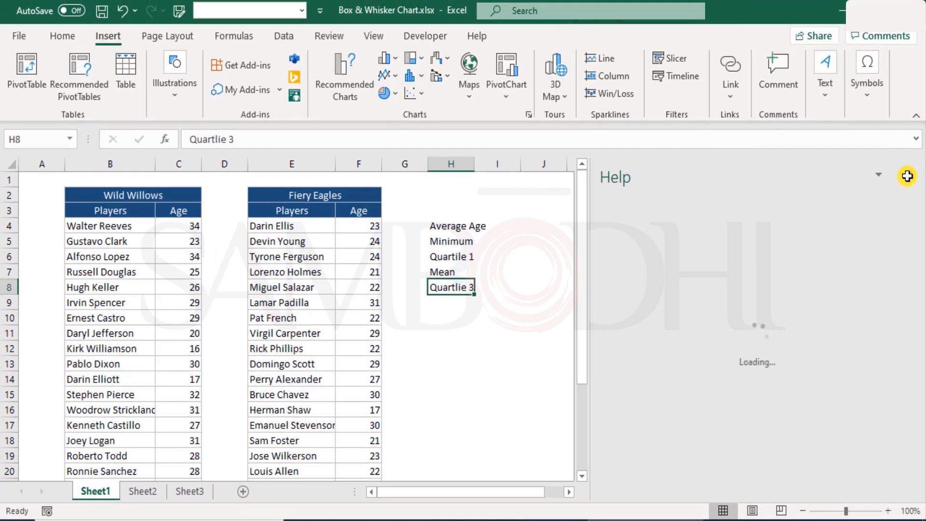
pyautogui.click(910, 175)
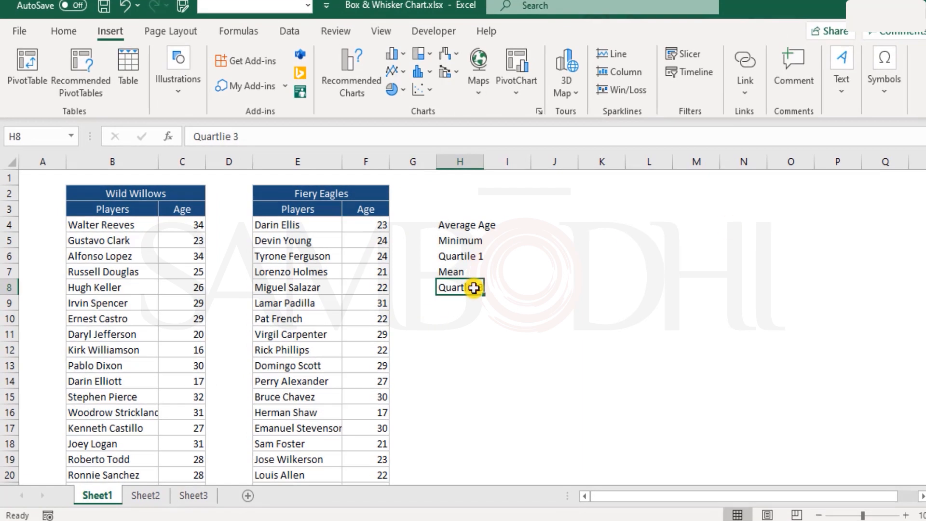
pyautogui.press('Delete')
# Add the row labels Quartile 3 in cell H8 and Maximum in cell H9
pyautogui.write('Quartile ')
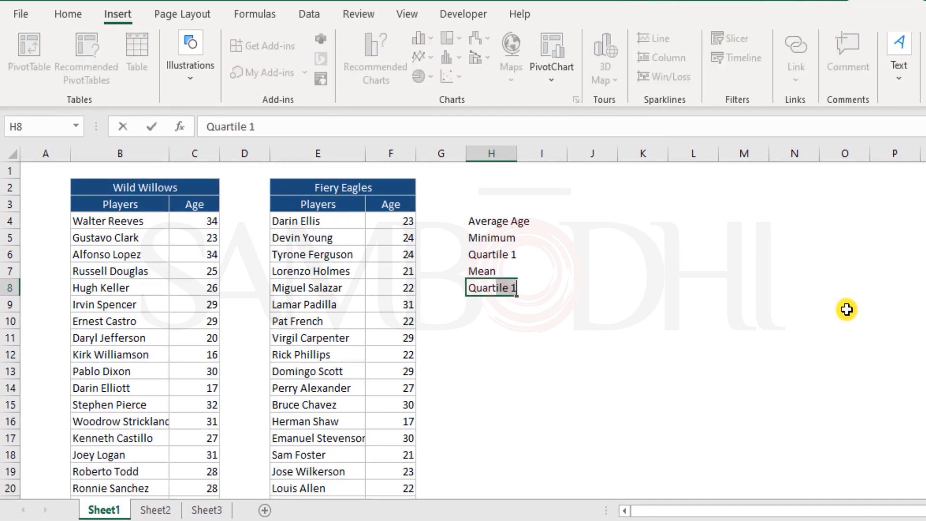
pyautogui.write('3')
pyautogui.press('Return')
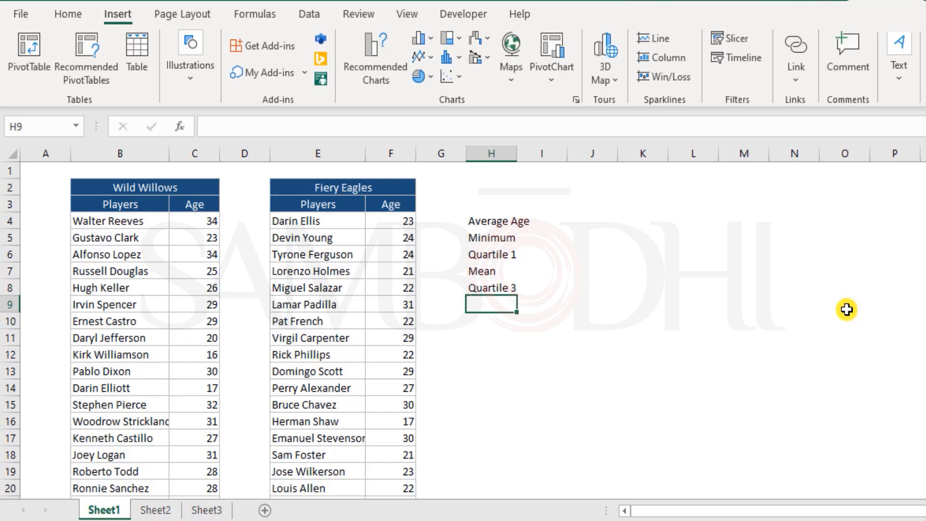
pyautogui.write('Maxi')
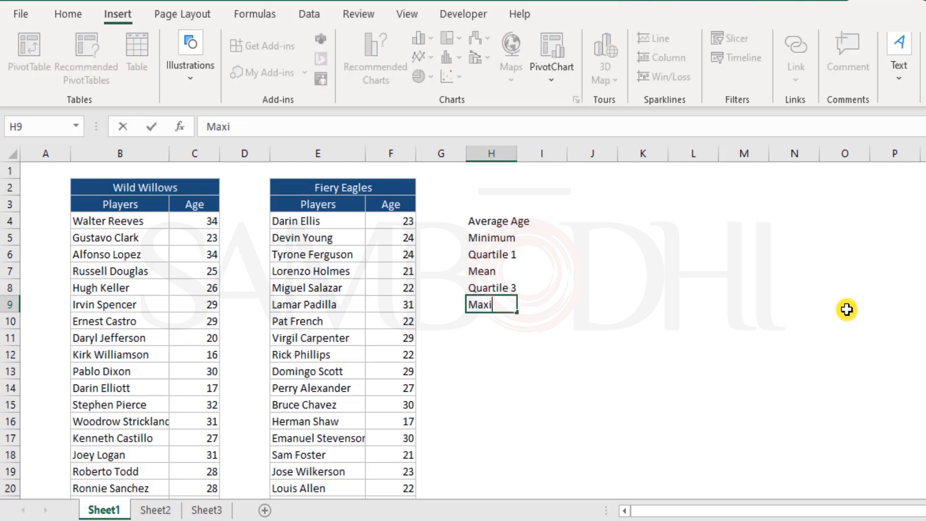
pyautogui.write('mum')
pyautogui.press('Return')
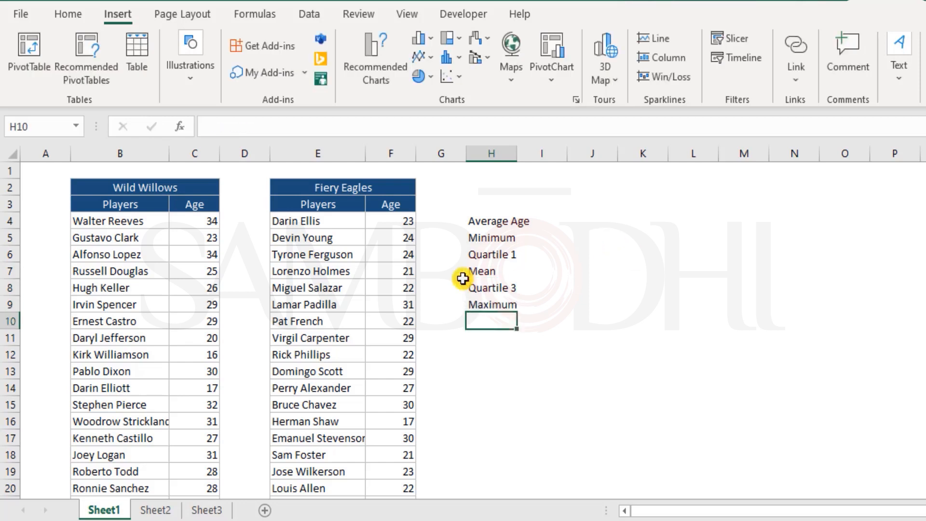
# Enter the team names Wild Willows in I3 and Fiery Eagles in J3 as column headings of the summary table
pyautogui.click(178, 188)
pyautogui.click(558, 202)
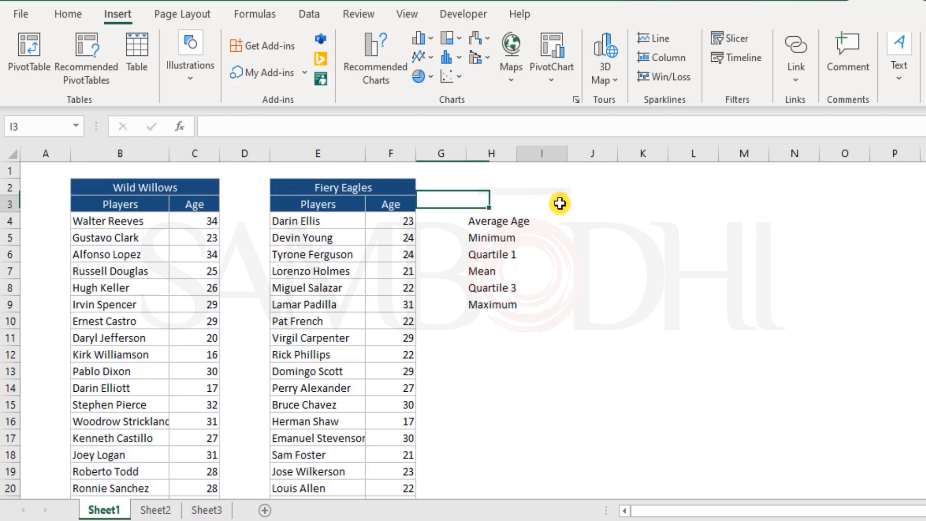
pyautogui.click(602, 203)
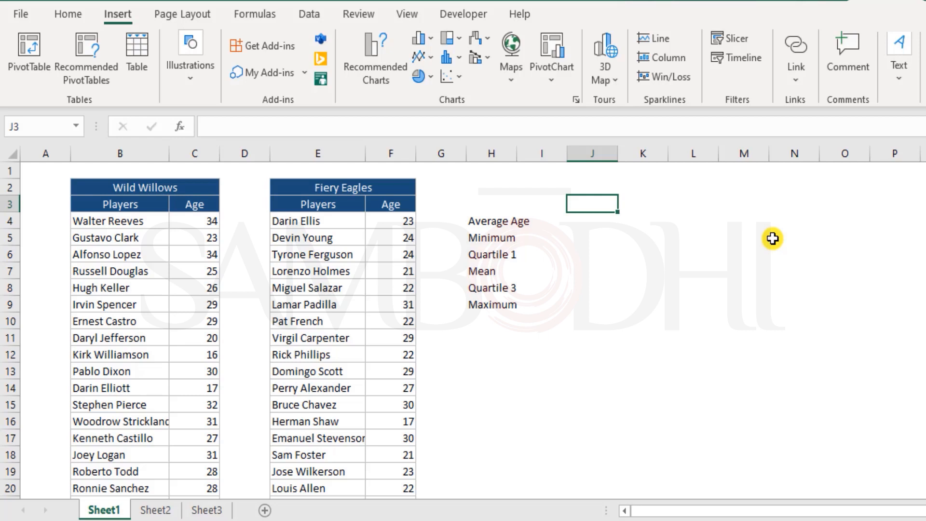
pyautogui.press('Left')
pyautogui.write('Wild Willows')
pyautogui.press('Return')
pyautogui.press('Up')
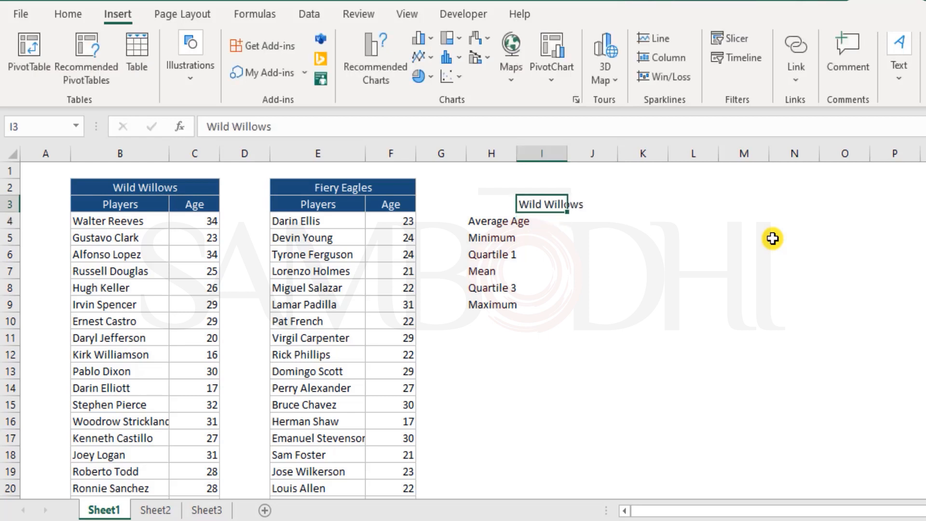
pyautogui.press('Right')
pyautogui.write('Fier')
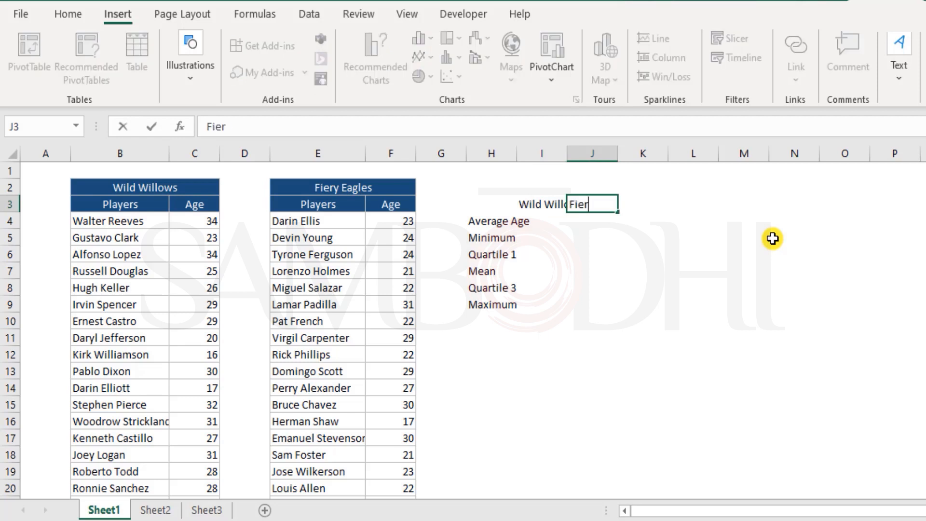
pyautogui.write('y Eagles')
pyautogui.press('Return')
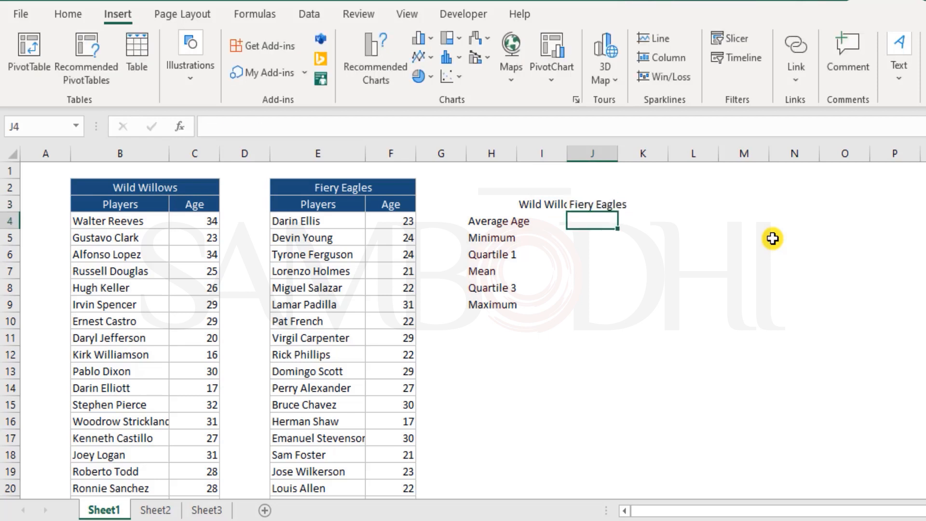
# Autofit the widths of columns H, I and J to their contents
pyautogui.doubleClick(568, 151)
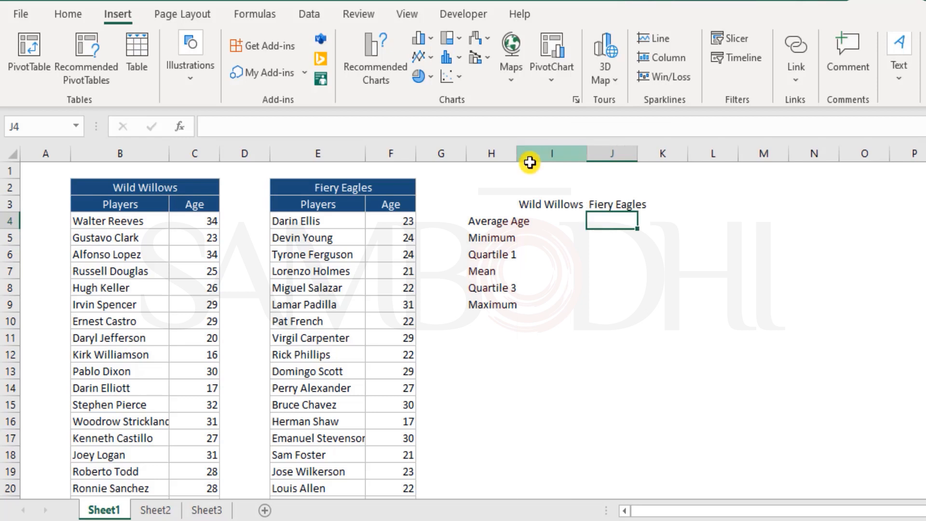
pyautogui.doubleClick(516, 151)
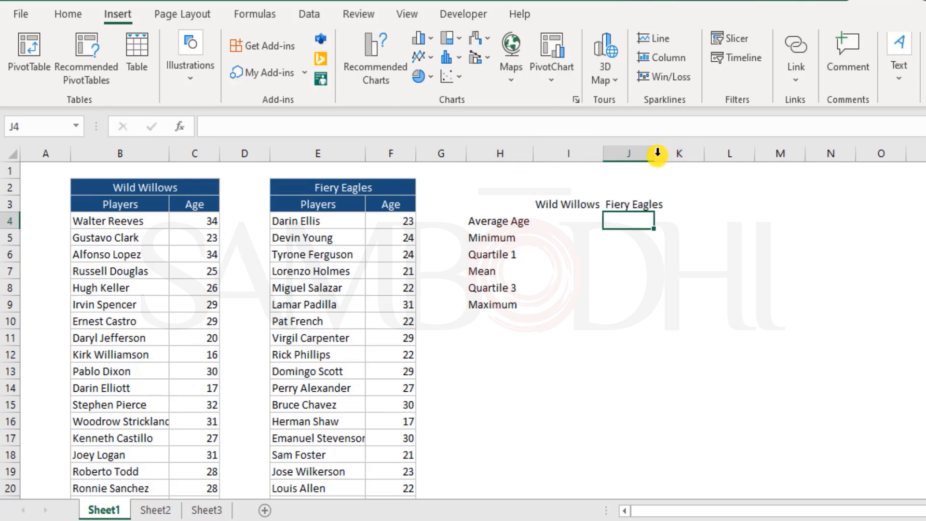
pyautogui.doubleClick(654, 153)
# Apply All Borders to the summary table in H3:J9
pyautogui.moveTo(505, 206); pyautogui.dragTo(635, 302)
pyautogui.click(69, 14)
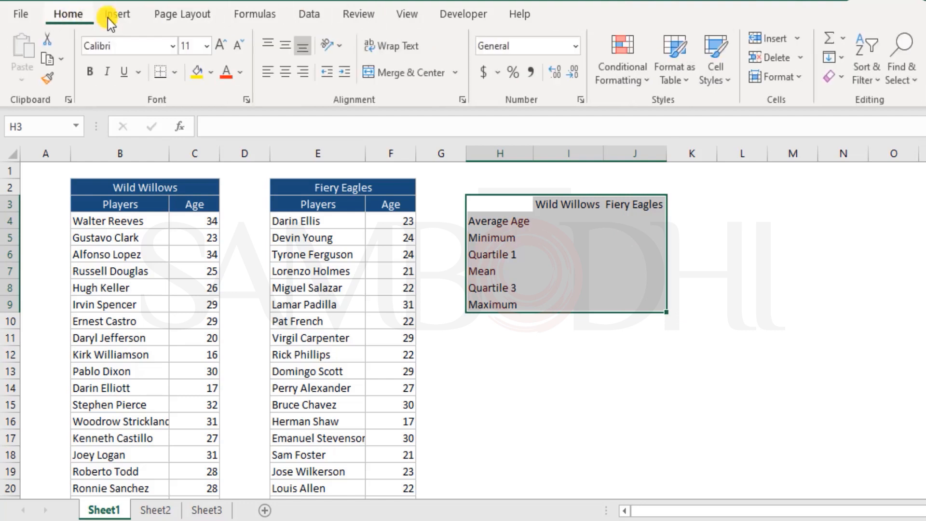
pyautogui.click(180, 72)
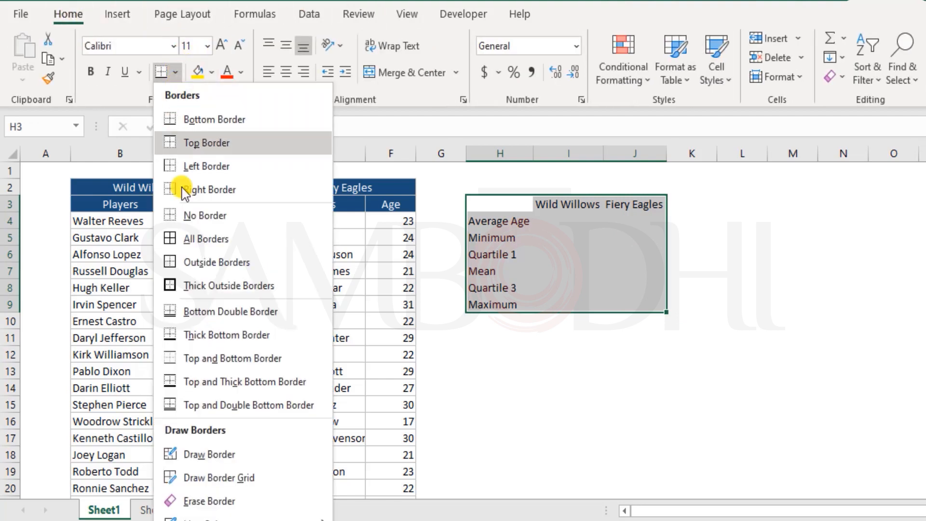
pyautogui.click(193, 238)
# Make the summary table's row labels in H4:H9 and team headings in I3:J3 bold
pyautogui.moveTo(506, 221); pyautogui.dragTo(510, 306)
pyautogui.hotkey('ctrl', 'b')
pyautogui.moveTo(554, 204); pyautogui.dragTo(630, 203)
pyautogui.hotkey('ctrl', 'b')
pyautogui.click(555, 221)
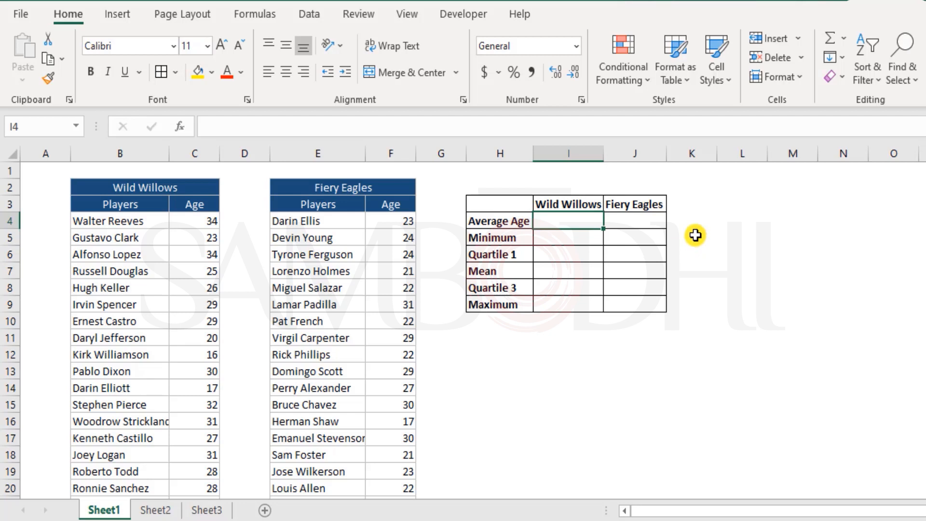
# Calculate the Wild Willows average age in I4 with AVERAGE over the ages in C4:C28
pyautogui.write('=ave')
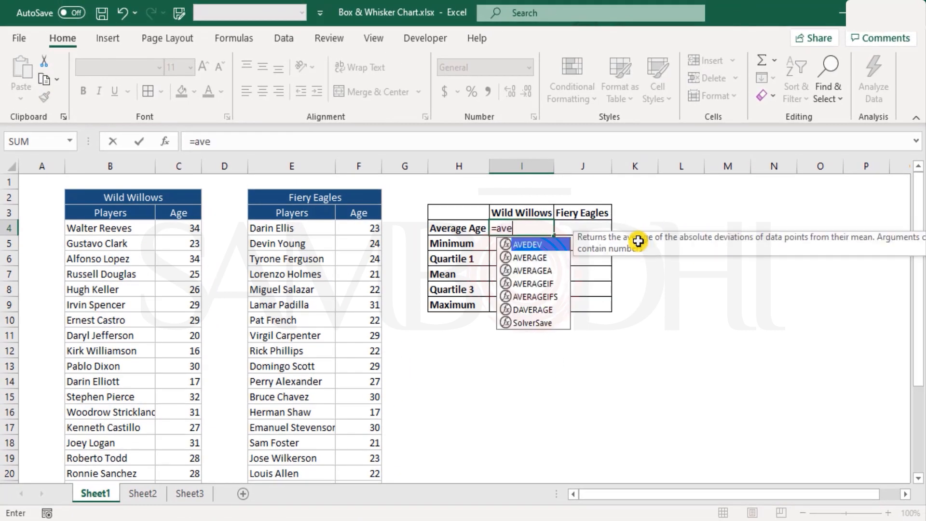
pyautogui.write('rag')
pyautogui.press('Tab')
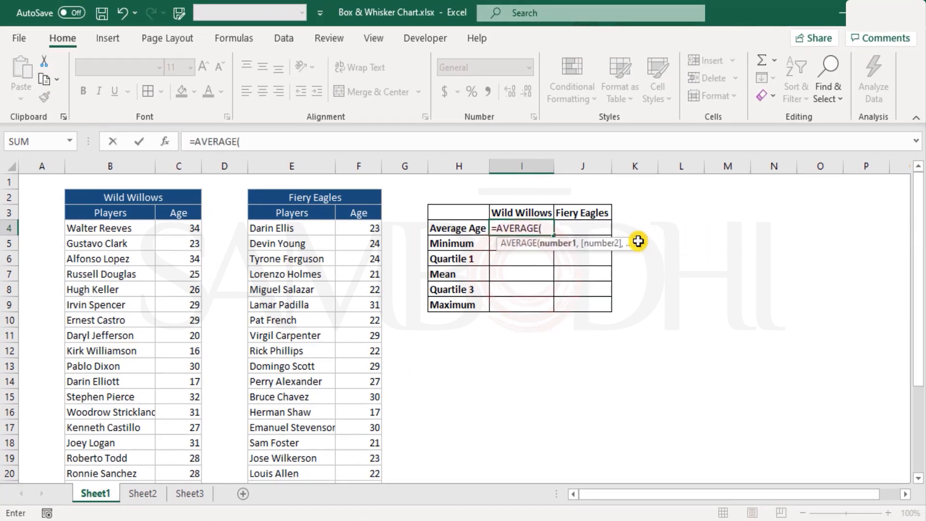
pyautogui.click(178, 229)
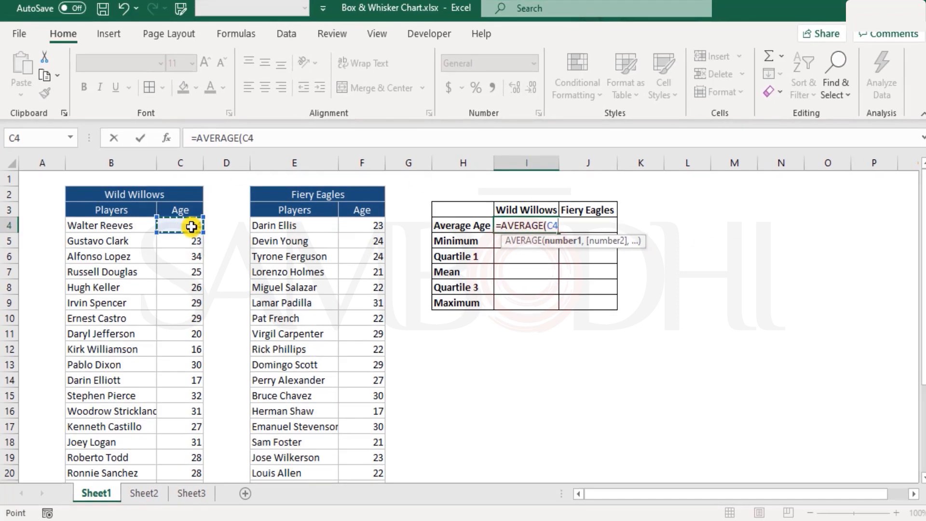
pyautogui.hotkey('ctrl', 'shift', 'Down')
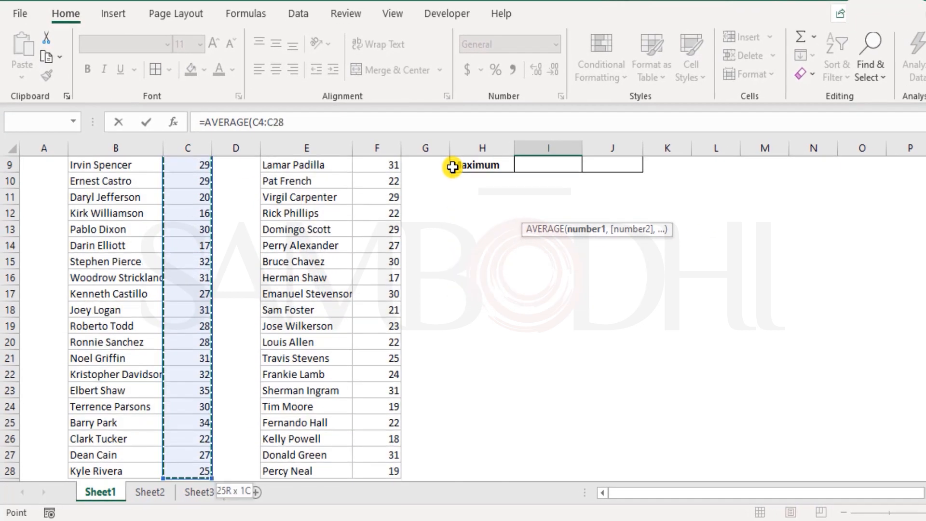
pyautogui.write(')')
pyautogui.press('Return')
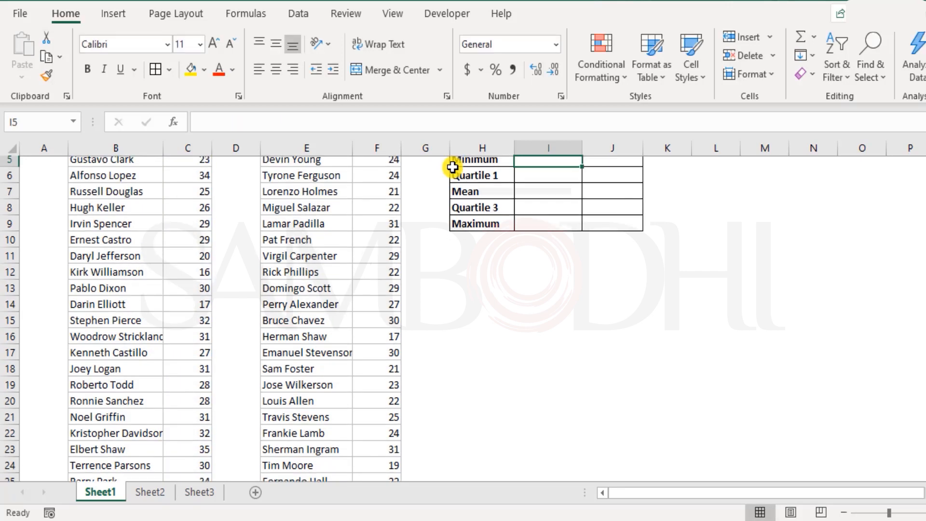
# Calculate the Fiery Eagles average age in J4 with AVERAGE over the ages in F4:F28
pyautogui.press('Right')
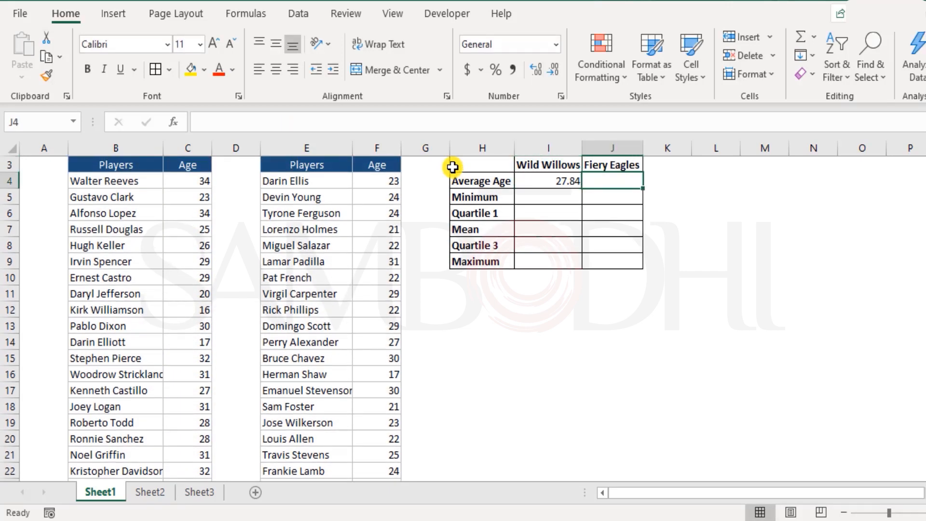
pyautogui.write('=')
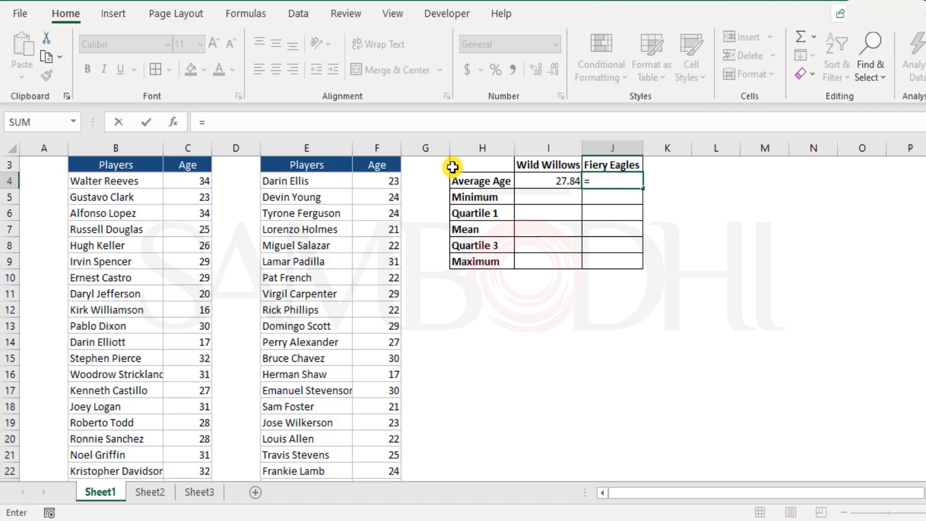
pyautogui.write('aver')
pyautogui.press('Tab')
pyautogui.press('Left')
pyautogui.press('Left')
pyautogui.press('Left')
pyautogui.press('Left')
pyautogui.hotkey('ctrl', 'shift', 'Down')
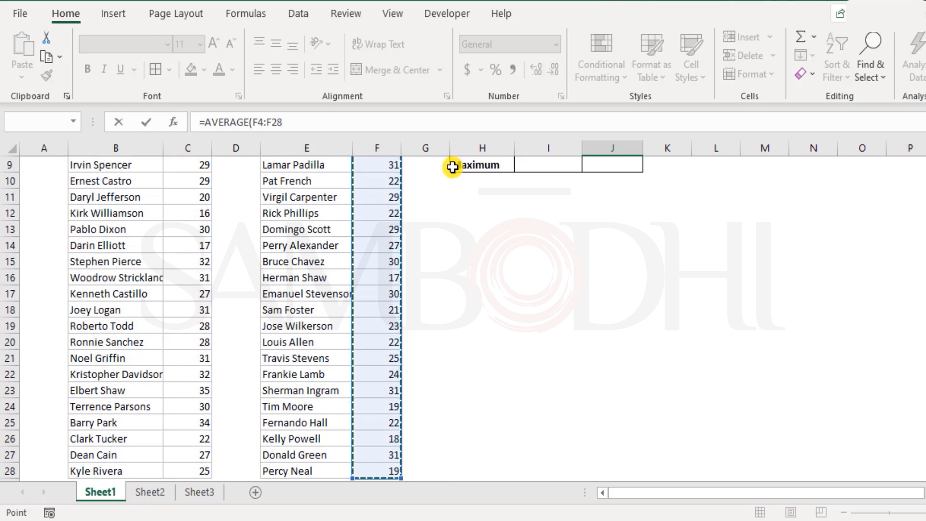
pyautogui.press('Return')
pyautogui.press('Up')
pyautogui.press('Down')
pyautogui.press('Up')
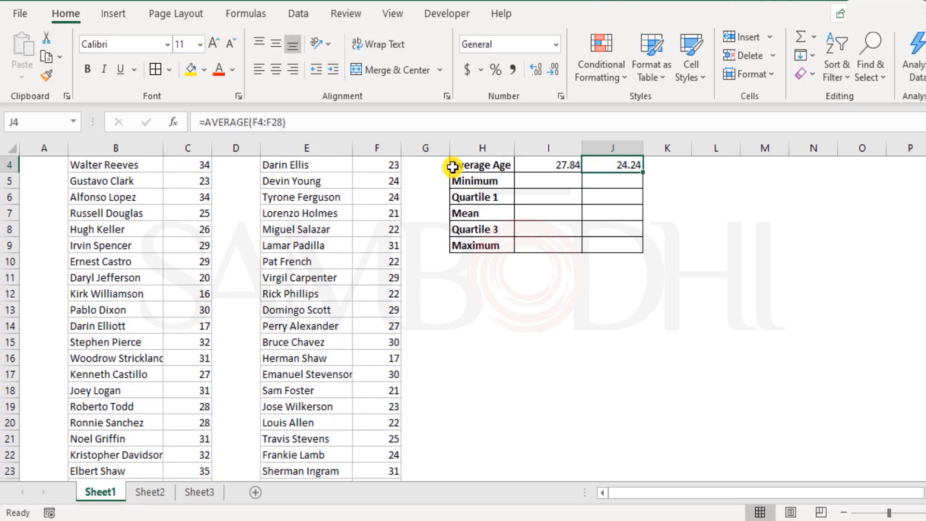
pyautogui.scroll(1, 452, 167)
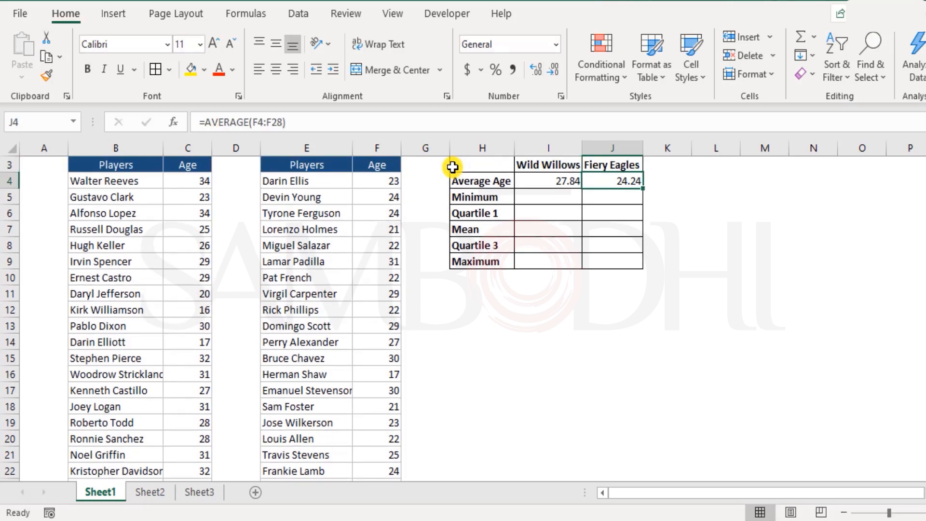
# Select the whole summary table H3:J9 to review its team columns and statistic rows
pyautogui.press('Left')
pyautogui.press('Left')
pyautogui.press('Up')
pyautogui.hotkey('shift', 'Right')
pyautogui.hotkey('shift', 'Right')
pyautogui.hotkey('shift', 'Down')
pyautogui.hotkey('shift', 'Down')
pyautogui.hotkey('shift', 'Down')
pyautogui.hotkey('shift', 'Down')
pyautogui.hotkey('shift', 'Down')
pyautogui.hotkey('shift', 'Down')
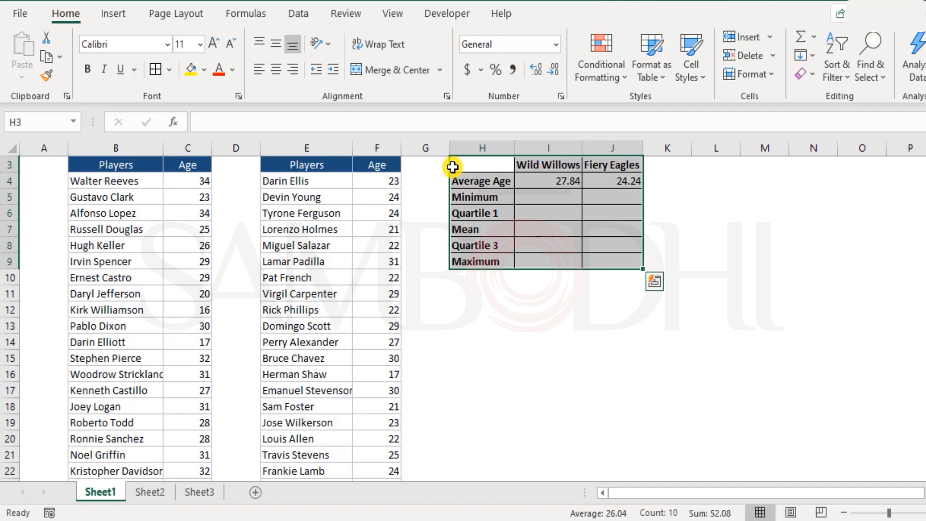
# Calculate the Wild Willows minimum age in I5 with MIN over the ages in C4:C28
pyautogui.press('Down')
pyautogui.press('Down')
pyautogui.press('Right')
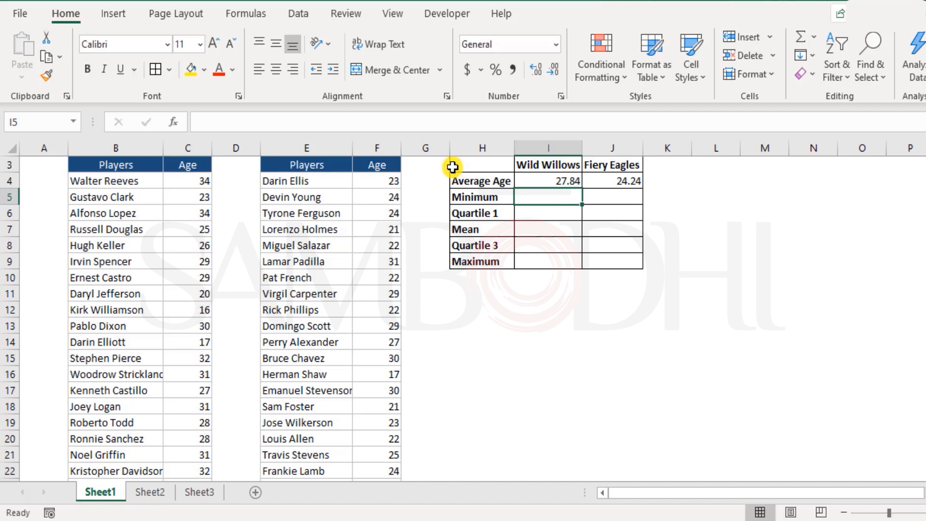
pyautogui.write('in')
pyautogui.press('Tab')
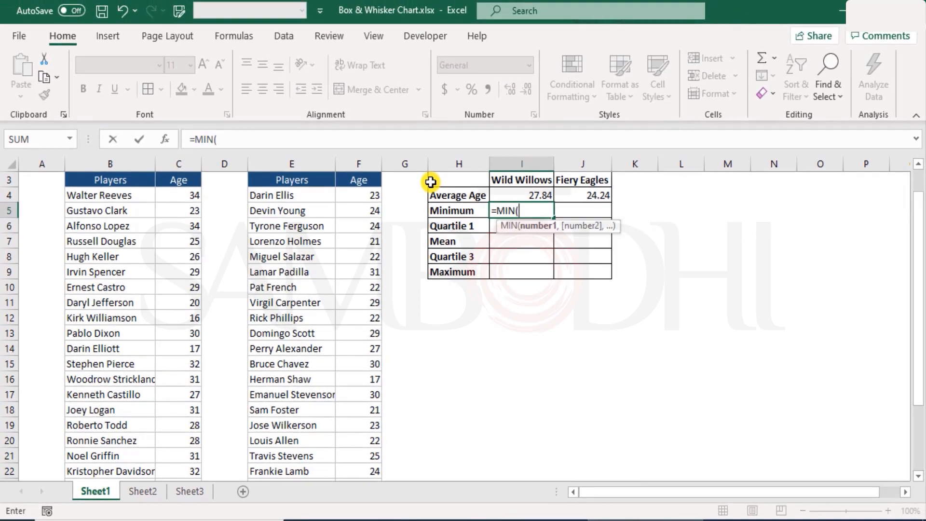
pyautogui.press('Left')
pyautogui.press('Left')
pyautogui.press('Left')
pyautogui.press('Left')
pyautogui.press('Left')
pyautogui.press('Left')
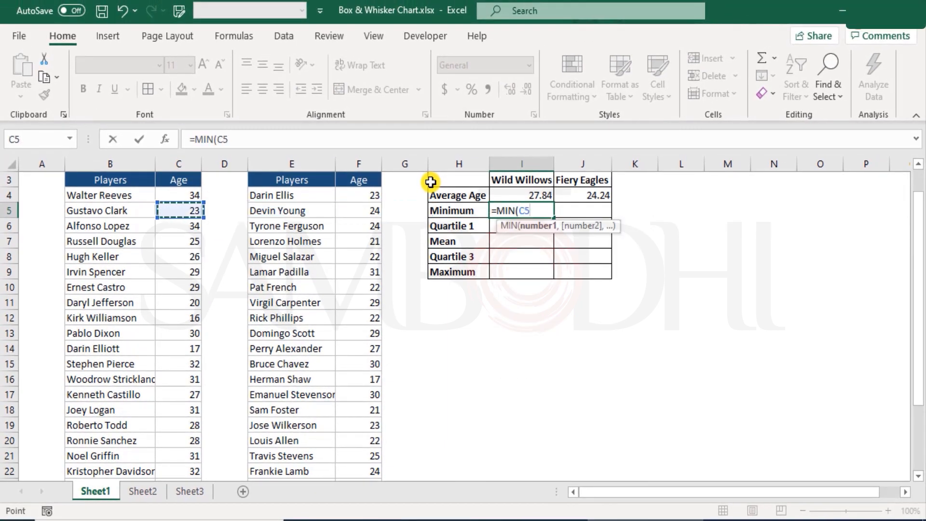
pyautogui.press('Up')
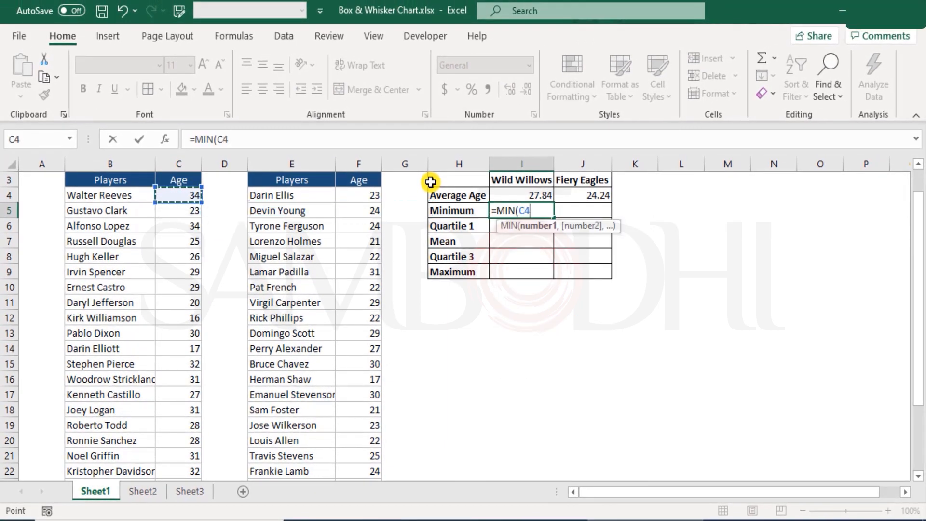
pyautogui.hotkey('ctrl', 'shift', 'Down')
pyautogui.press('Tab')
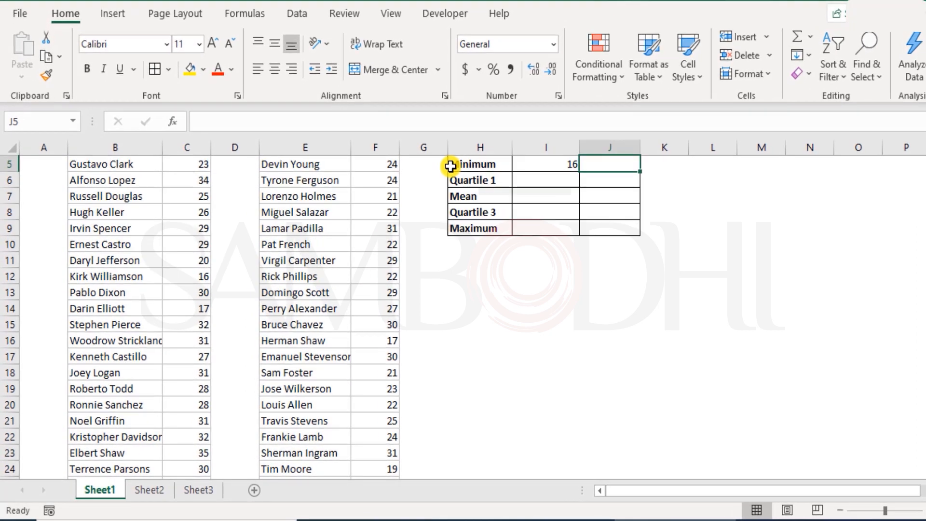
# Calculate the Fiery Eagles minimum age in J5 with MIN over the ages in F4:F28
pyautogui.scroll(1, 450, 166)
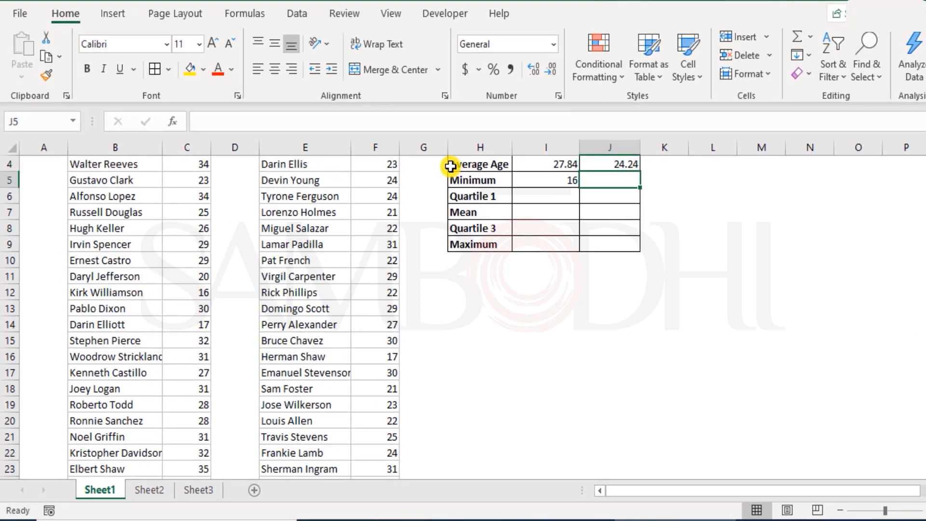
pyautogui.write('=min')
pyautogui.press('Tab')
pyautogui.press('Left')
pyautogui.press('Left')
pyautogui.press('Left')
pyautogui.press('Left')
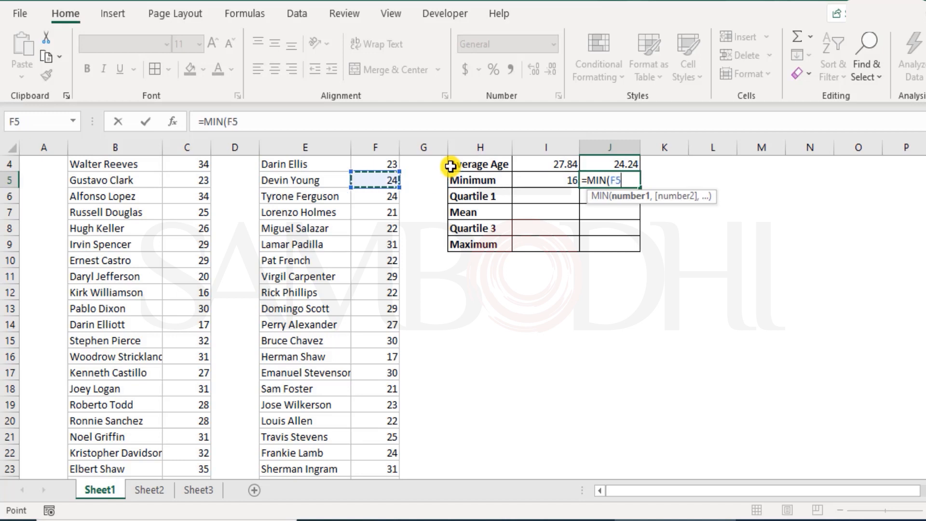
pyautogui.press('Up')
pyautogui.press('Up')
pyautogui.press('Down')
pyautogui.hotkey('ctrl', 'shift', 'Down')
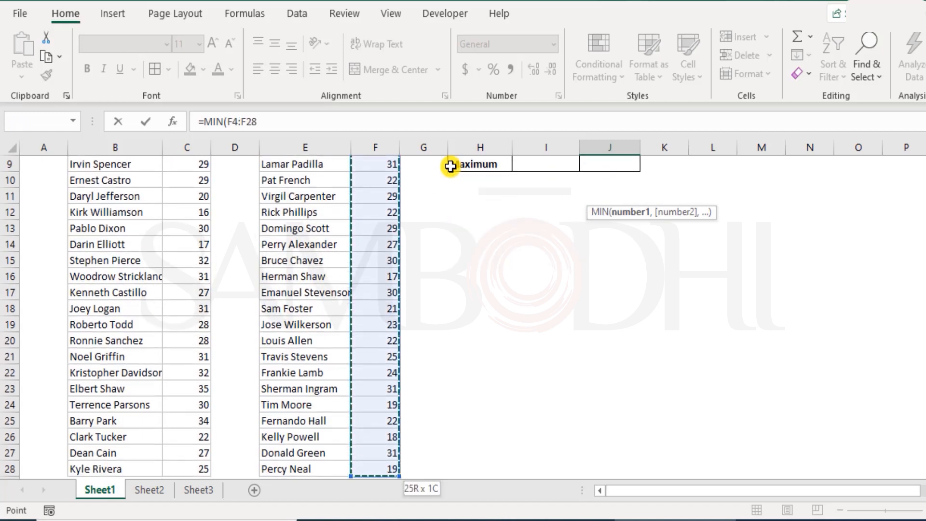
pyautogui.press('Return')
pyautogui.scroll(2, 732, 290)
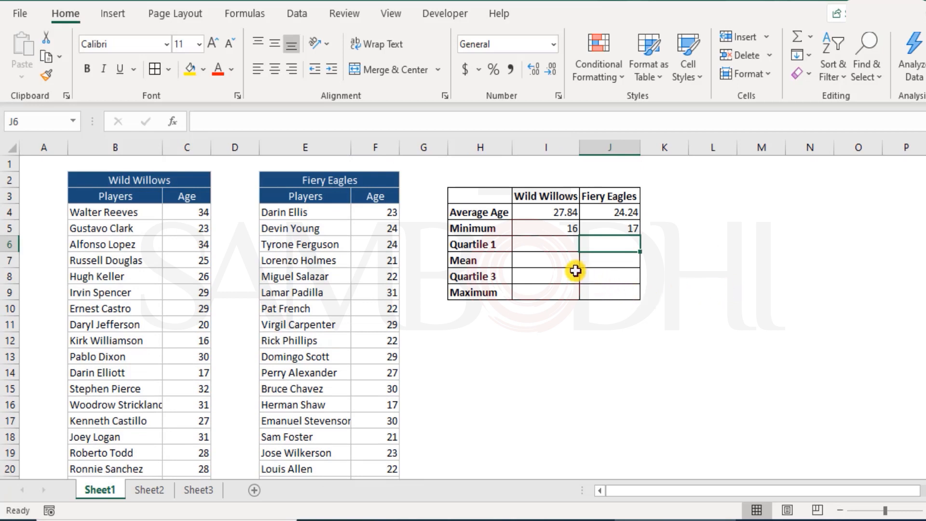
pyautogui.click(552, 242)
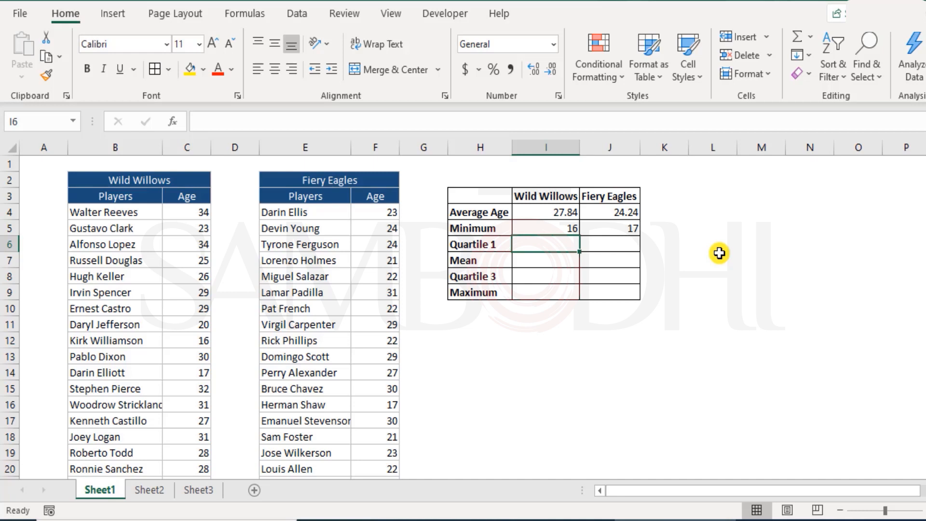
pyautogui.click(543, 259)
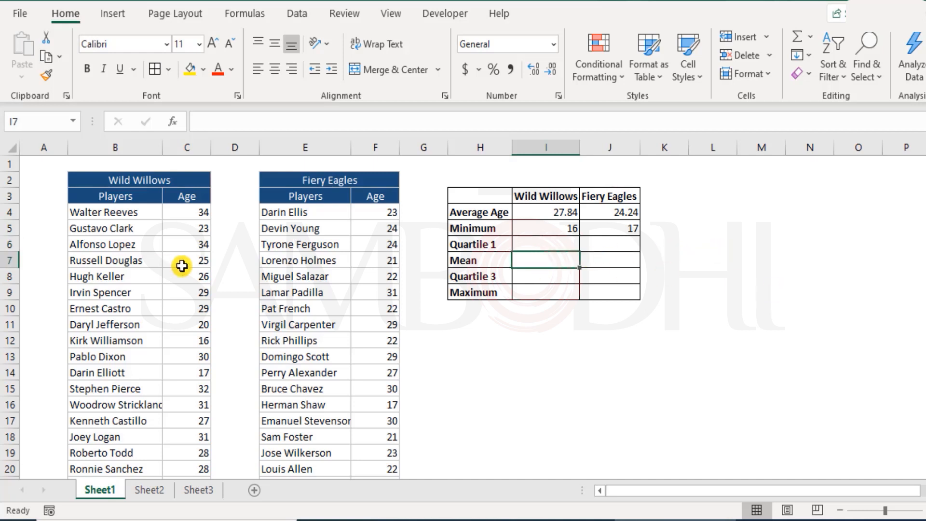
pyautogui.scroll(-4, 211, 270)
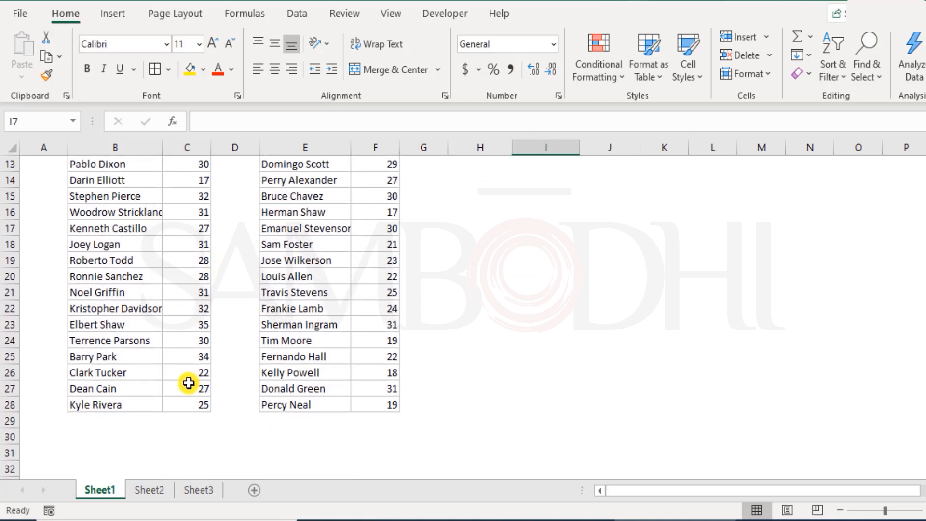
pyautogui.scroll(4, 188, 383)
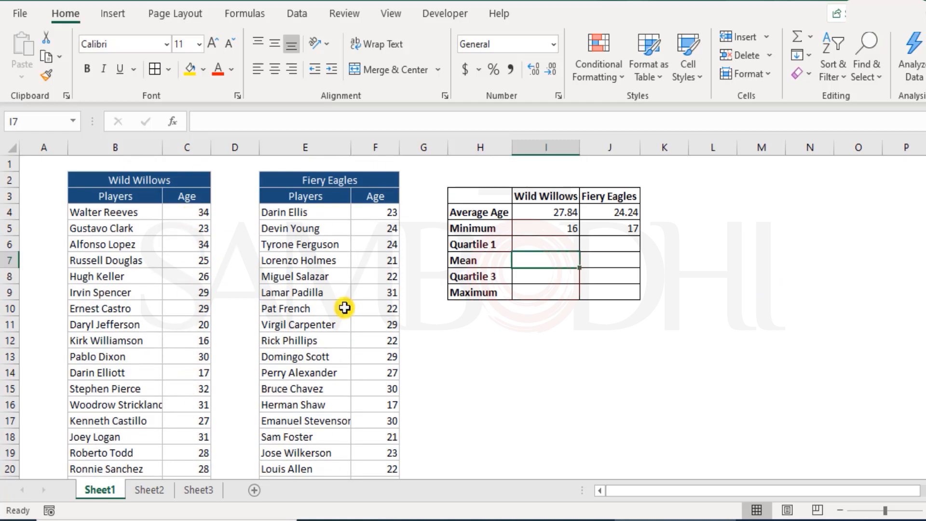
# Change the summary table's row label in H7 to Median
pyautogui.doubleClick(473, 265)
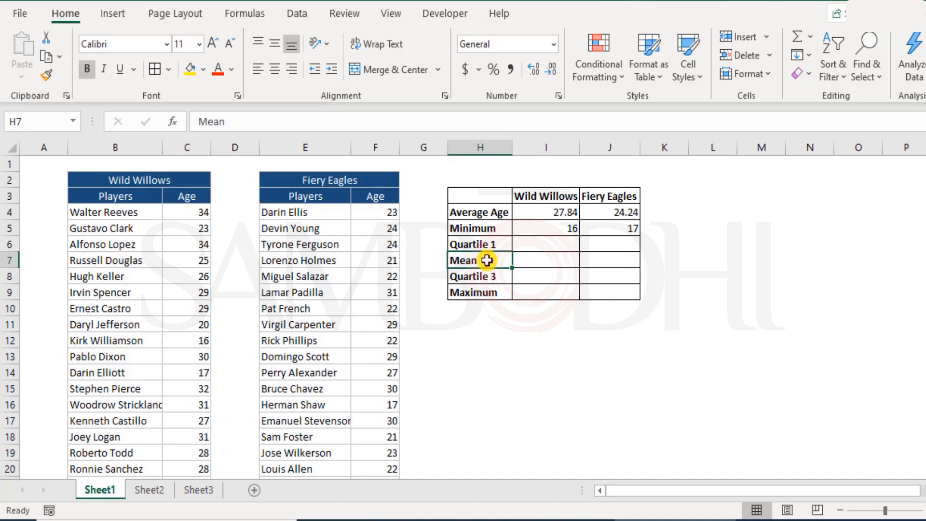
pyautogui.write('dian')
pyautogui.press('Return')
pyautogui.press('Up')
pyautogui.click(575, 264)
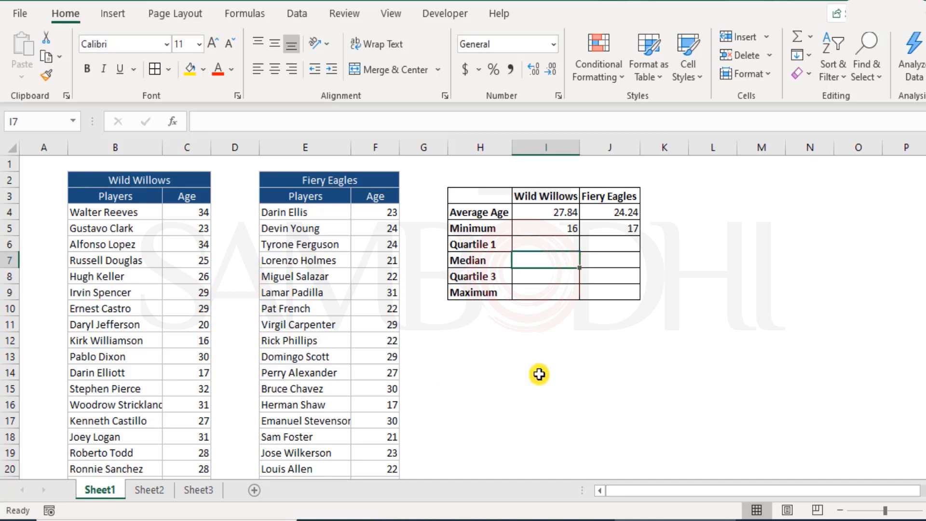
# Copy the Wild Willows ages in C4:C28 and paste them as values starting at L4
pyautogui.moveTo(196, 211); pyautogui.dragTo(180, 454)
pyautogui.scroll(3, 186, 375)
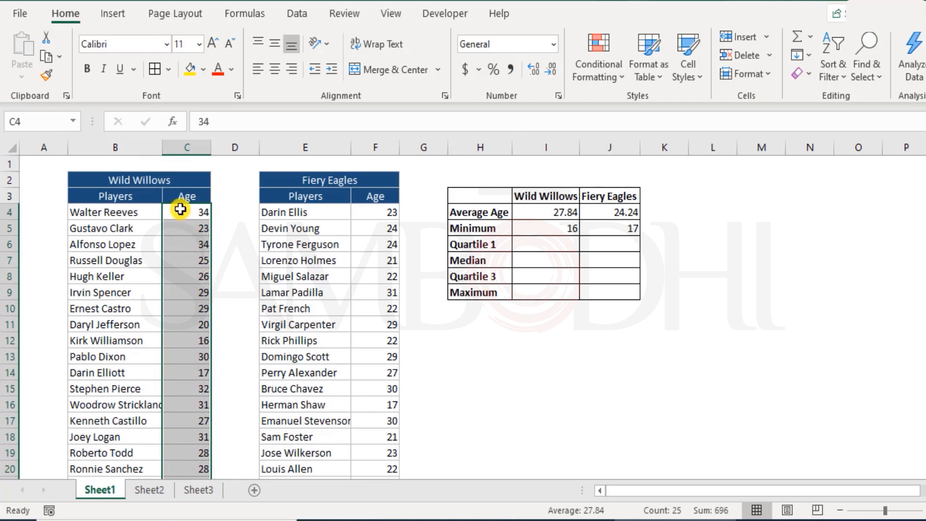
pyautogui.scroll(-3, 200, 412)
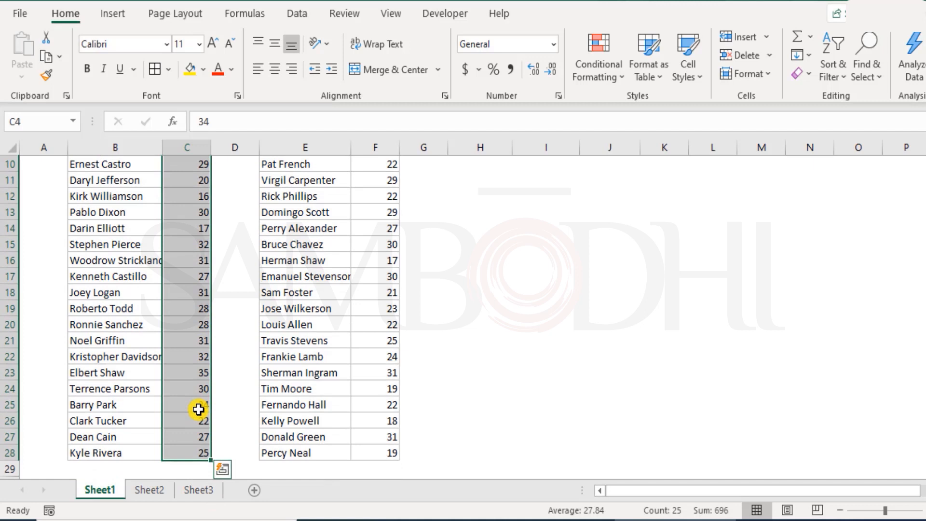
pyautogui.scroll(3, 196, 412)
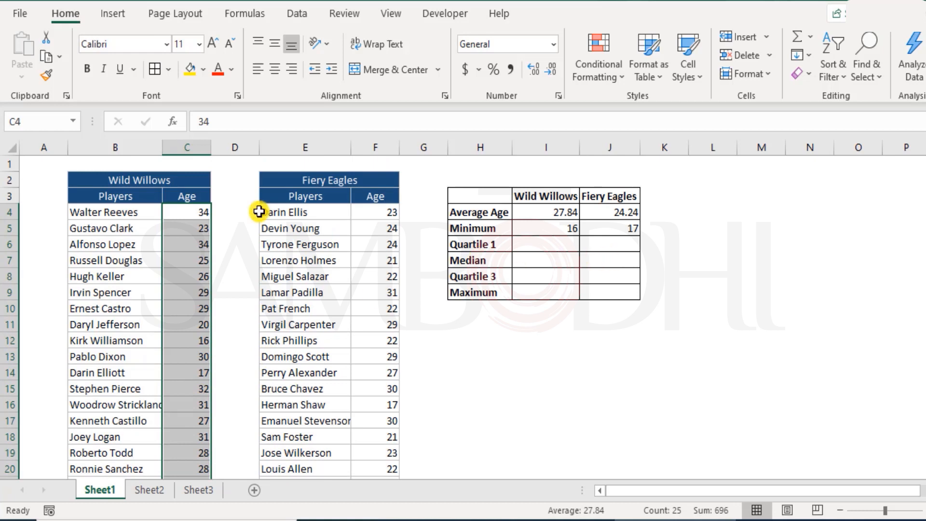
pyautogui.hotkey('ctrl', 'c')
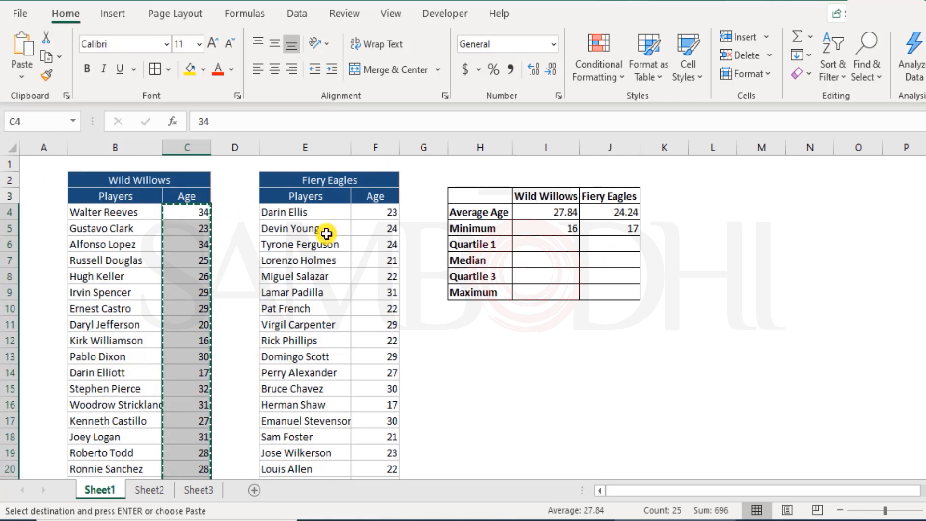
pyautogui.rightClick(736, 212)
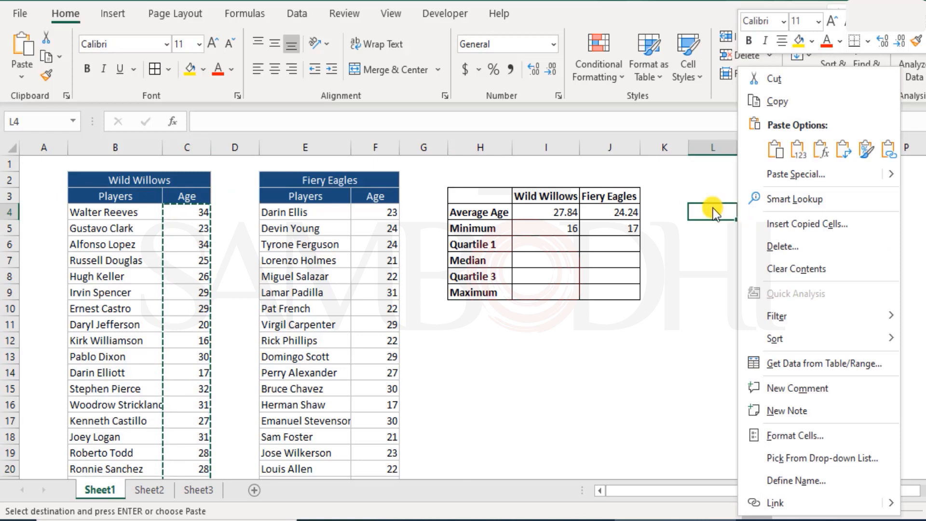
pyautogui.click(795, 154)
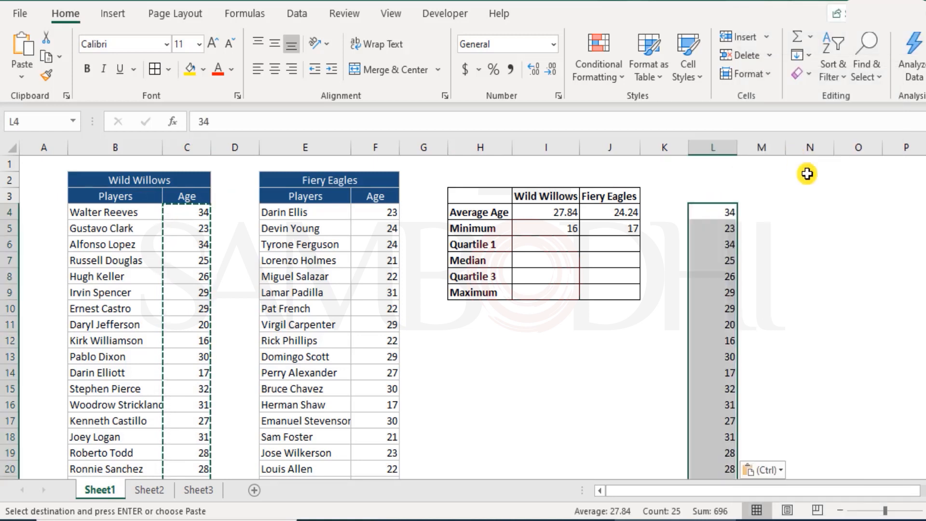
# Sort the pasted ages in L4:L28 from smallest to largest
pyautogui.scroll(-5, 721, 345)
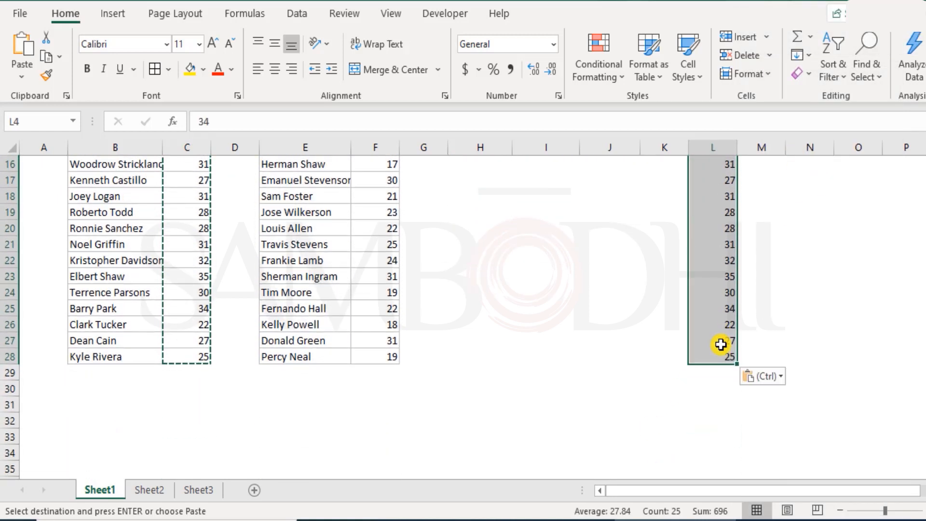
pyautogui.scroll(5, 720, 344)
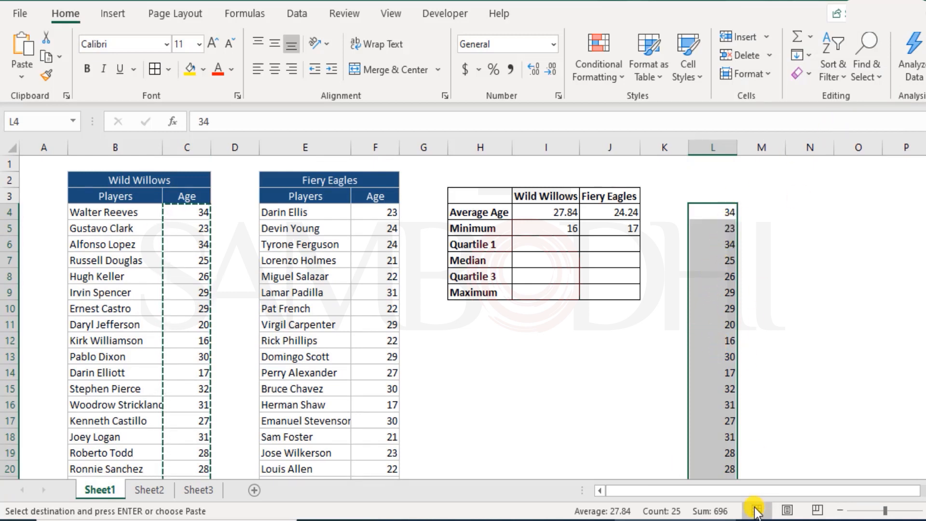
pyautogui.click(838, 64)
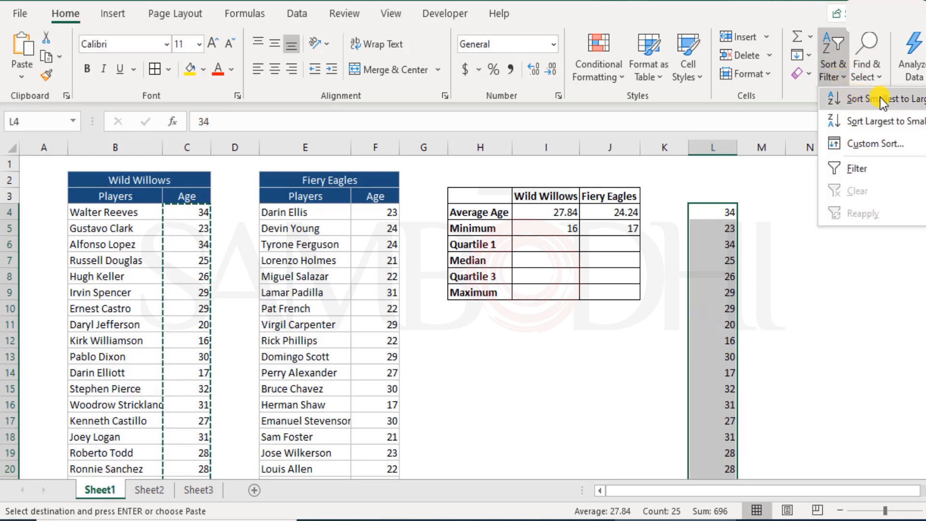
pyautogui.click(880, 97)
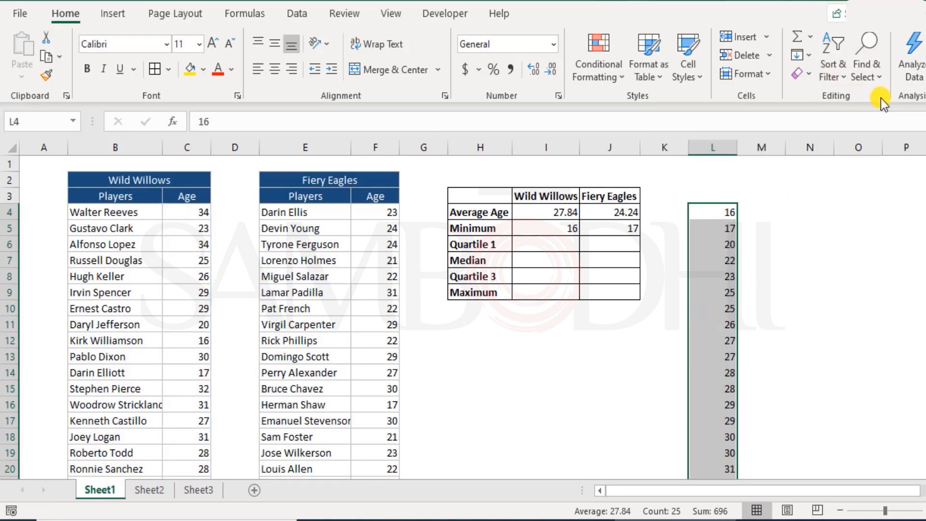
pyautogui.click(719, 241)
pyautogui.click(718, 241)
pyautogui.scroll(-6, 718, 241)
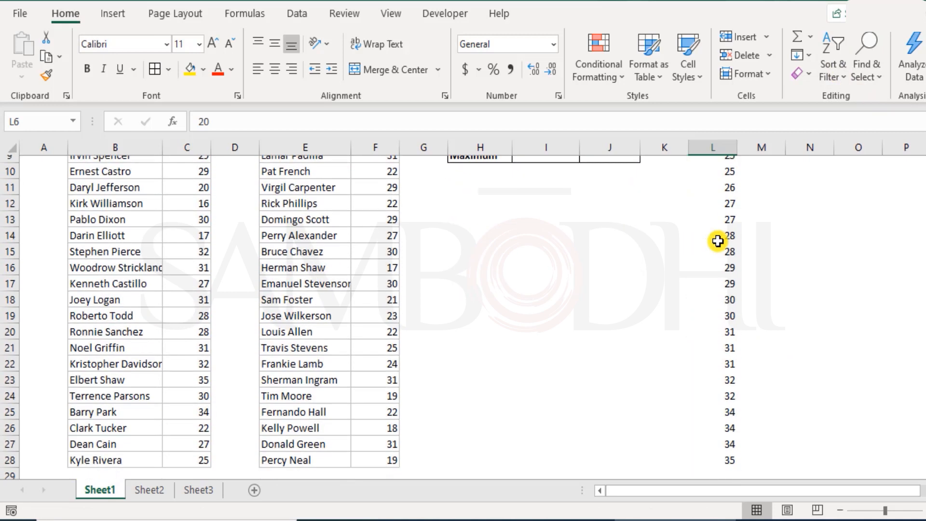
pyautogui.scroll(6, 718, 241)
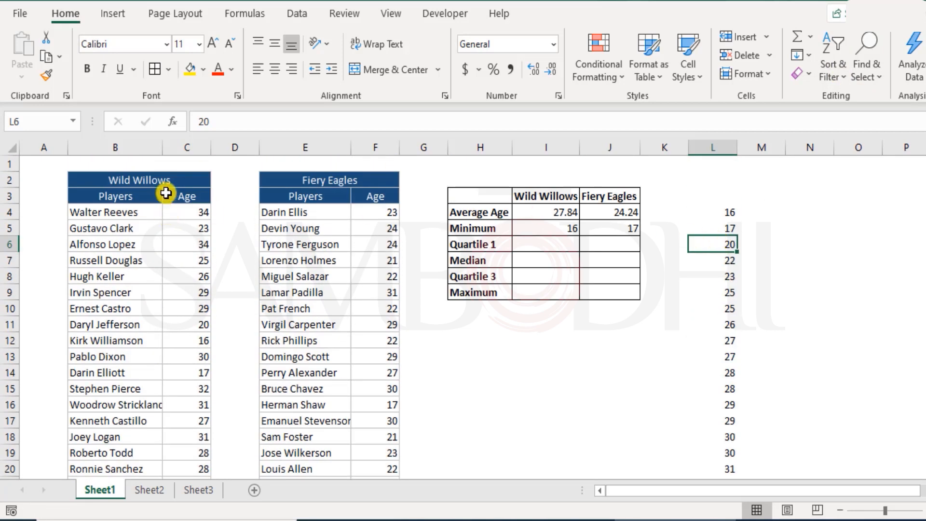
pyautogui.scroll(-1, 637, 207)
pyautogui.scroll(1, 643, 210)
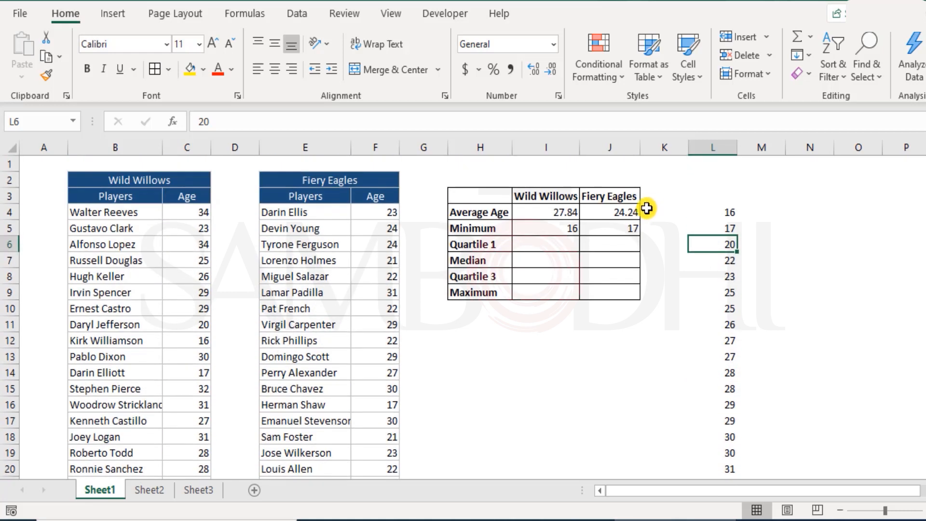
# Copy the Fiery Eagles ages in F4:F28 and paste them as values starting at M4
pyautogui.click(385, 212)
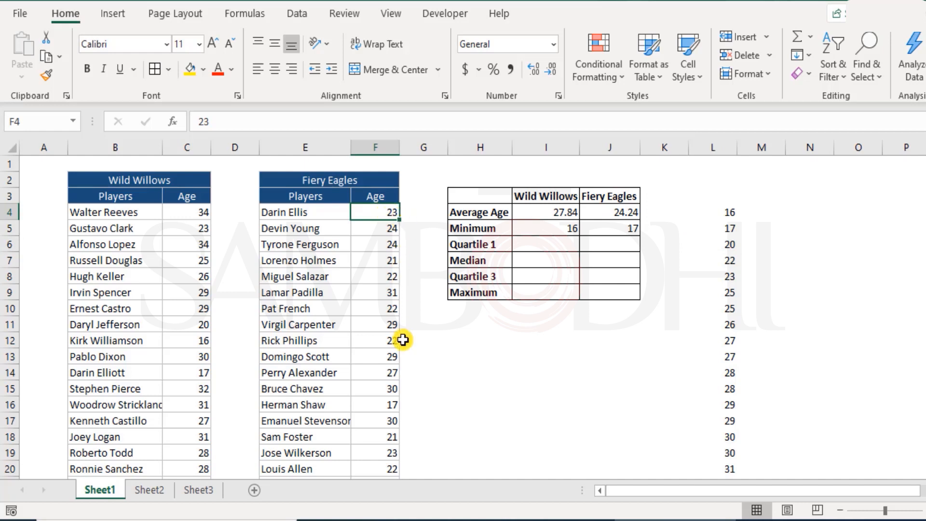
pyautogui.scroll(-5, 391, 340)
pyautogui.keyDown('shift'); pyautogui.click(386, 351); pyautogui.keyUp('shift')
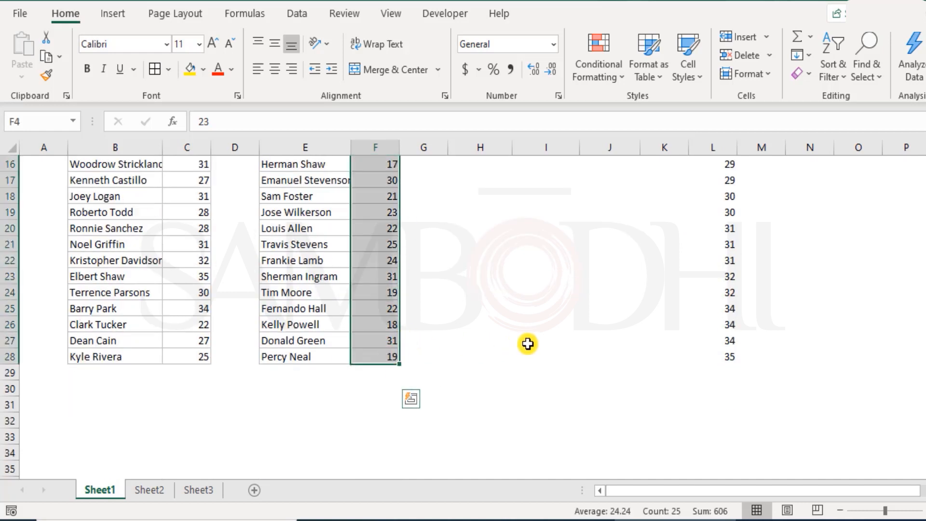
pyautogui.hotkey('ctrl', 'c')
pyautogui.scroll(5, 629, 299)
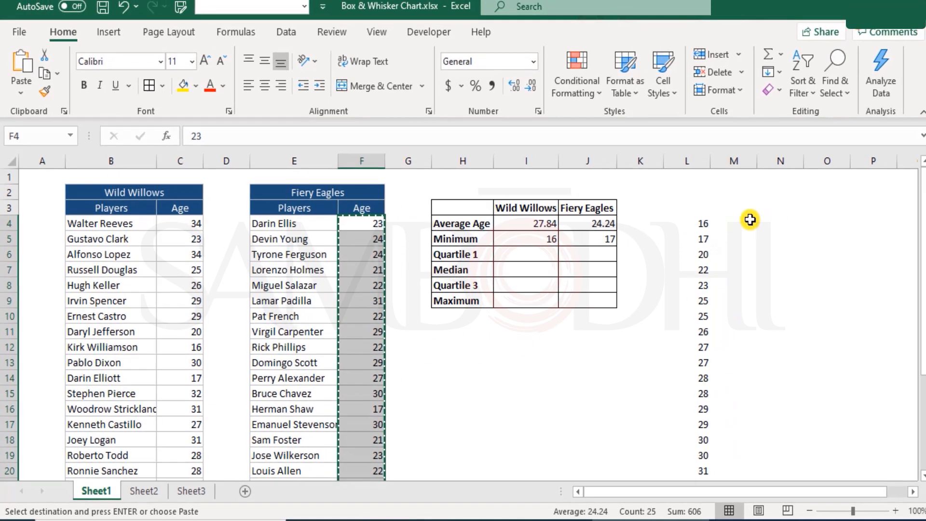
pyautogui.rightClick(777, 210)
pyautogui.click(802, 166)
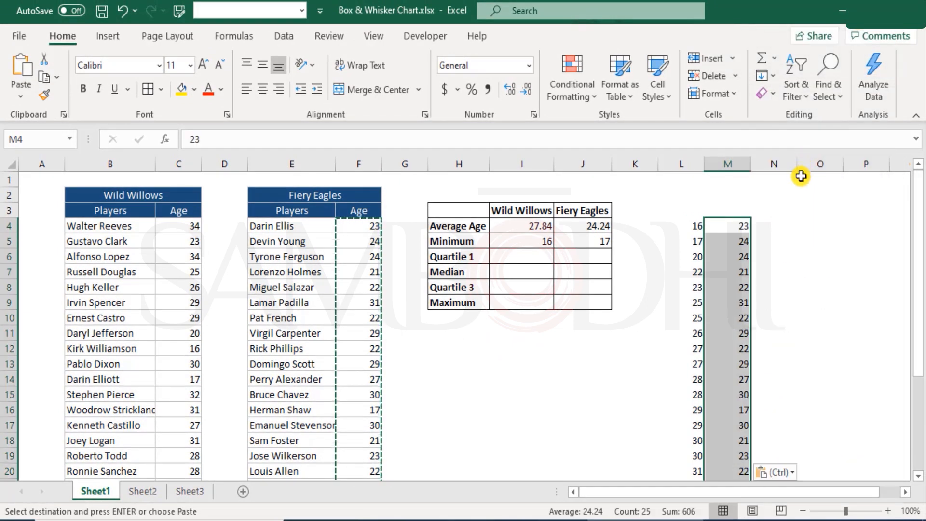
# Sort the pasted ages in M4:M28 from smallest to largest, continuing with the current selection only
pyautogui.click(806, 100)
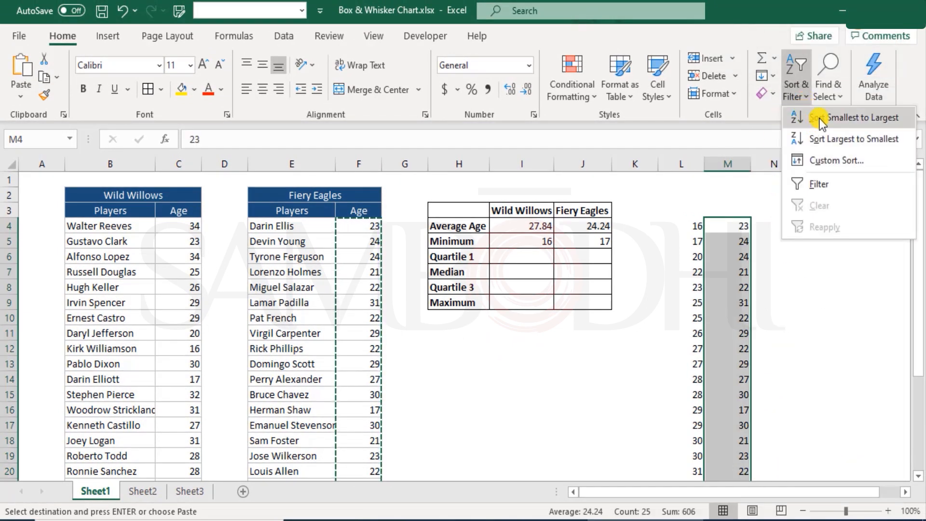
pyautogui.click(819, 117)
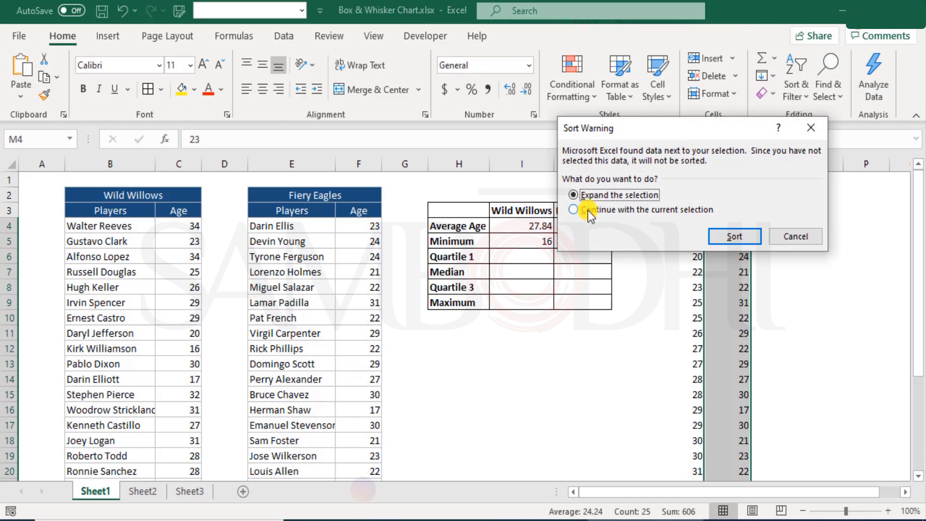
pyautogui.click(696, 213)
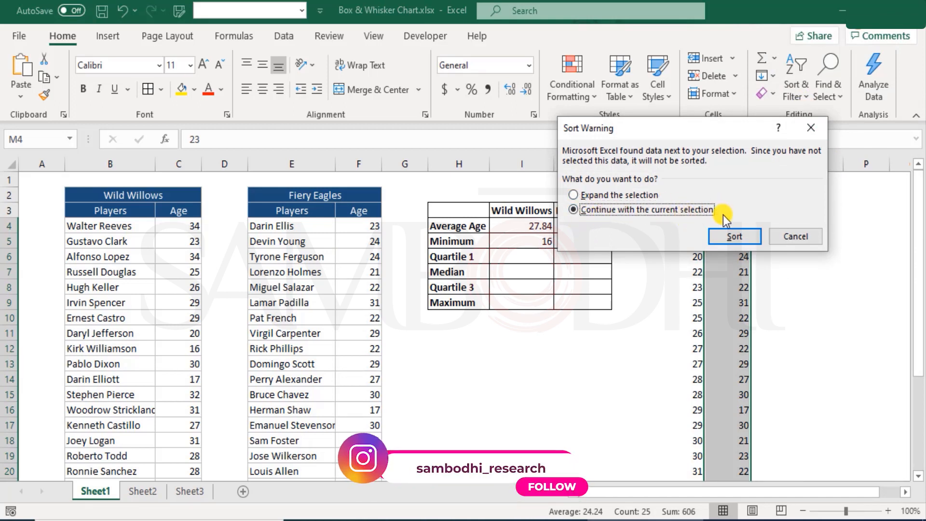
pyautogui.click(747, 235)
pyautogui.click(734, 286)
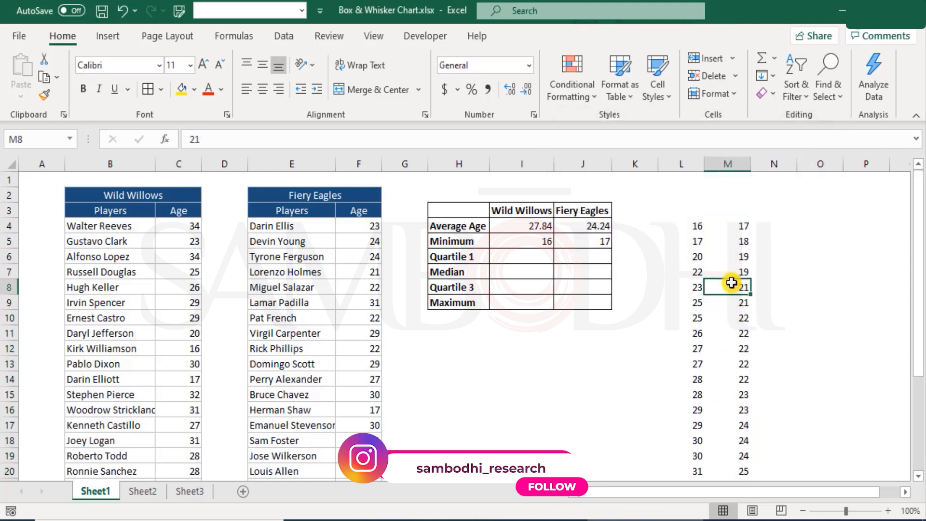
# Highlight the middle values of both sorted age lists, L16:M16, with yellow fill
pyautogui.click(703, 230)
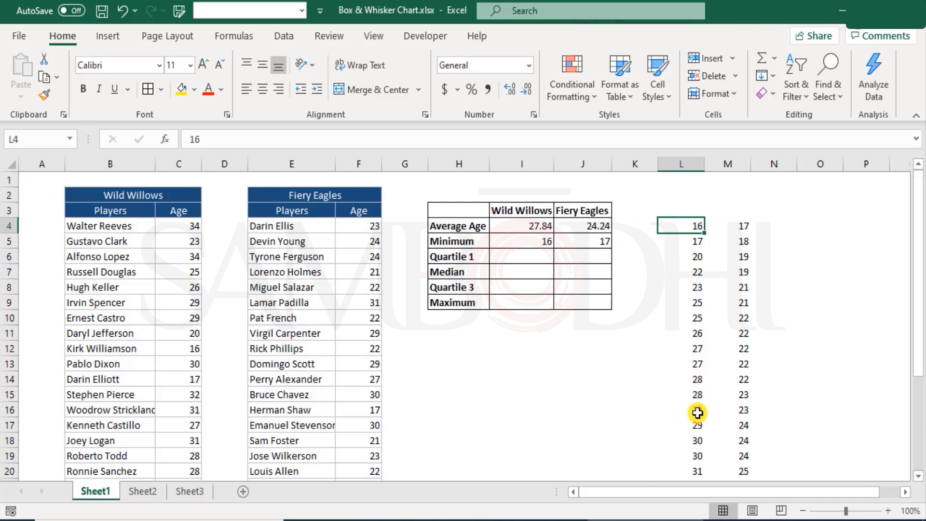
pyautogui.moveTo(697, 411); pyautogui.dragTo(746, 410)
pyautogui.click(180, 95)
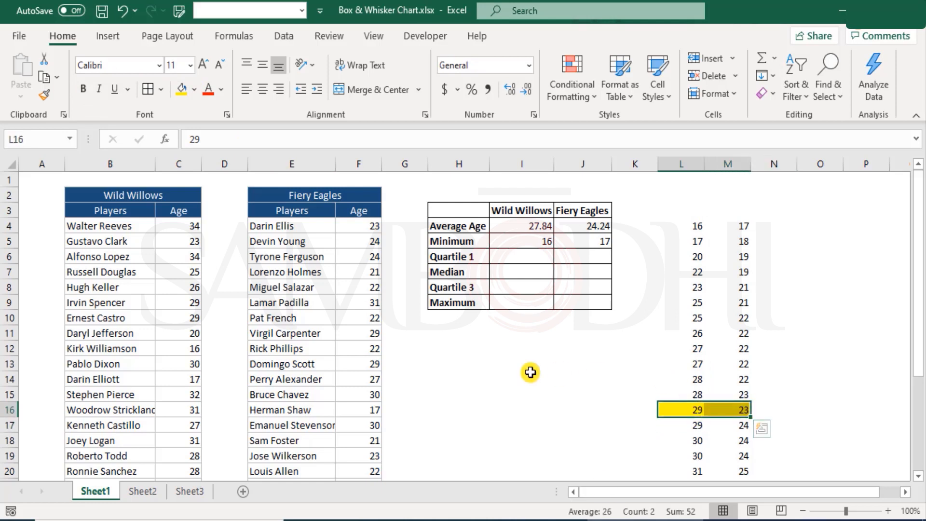
# Calculate the Wild Willows median age in I7 with MEDIAN over the ages in C4:C28
pyautogui.click(536, 270)
pyautogui.write('=media')
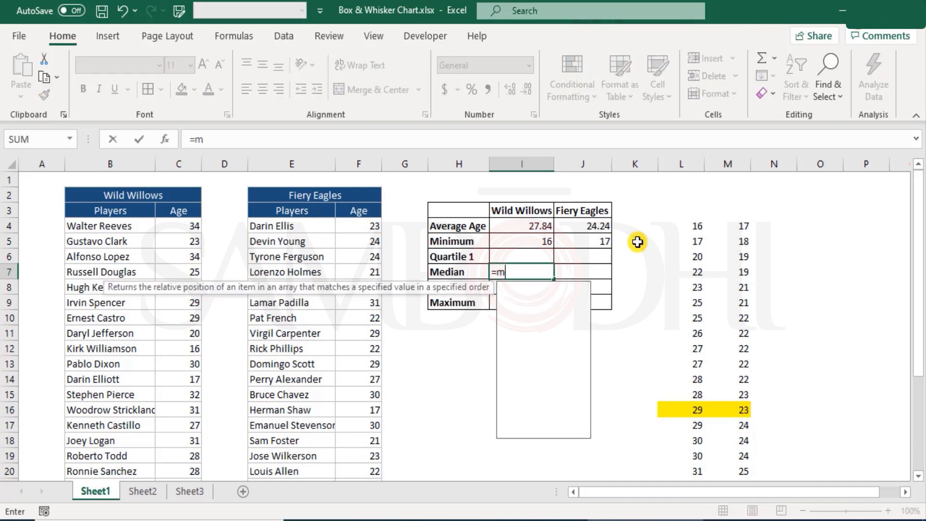
pyautogui.press('Tab')
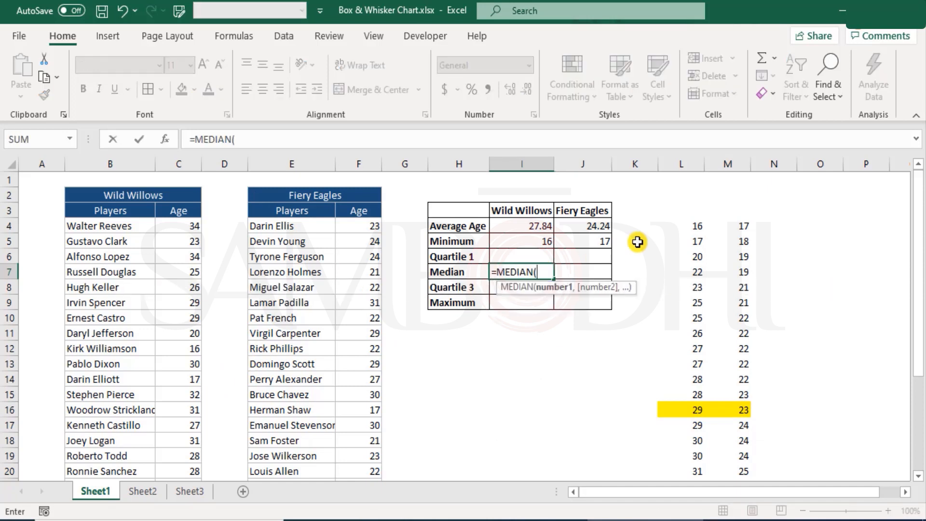
pyautogui.click(190, 226)
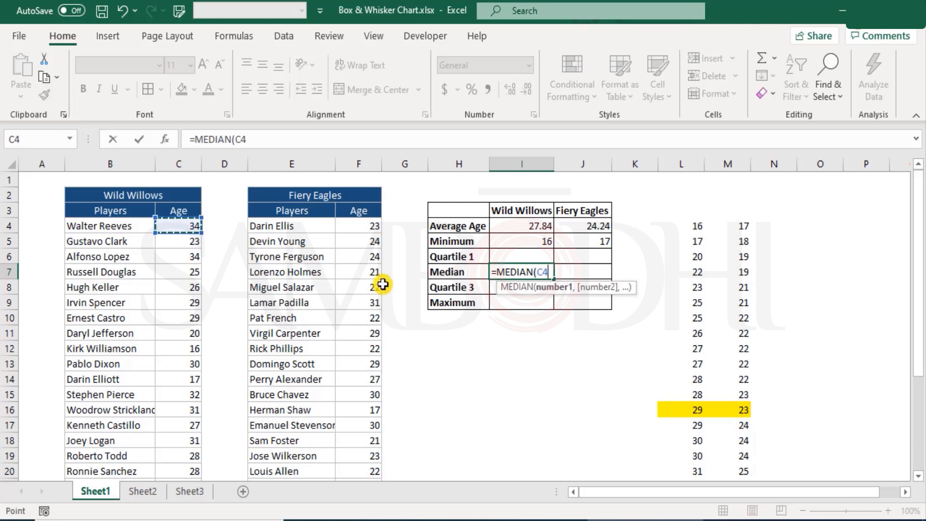
pyautogui.hotkey('ctrl', 'shift', 'Down')
pyautogui.write(')')
pyautogui.press('Return')
# Calculate the Fiery Eagles median age in J7 with MEDIAN over the ages in F4:F28
pyautogui.scroll(1, 383, 285)
pyautogui.press('Up')
pyautogui.press('Right')
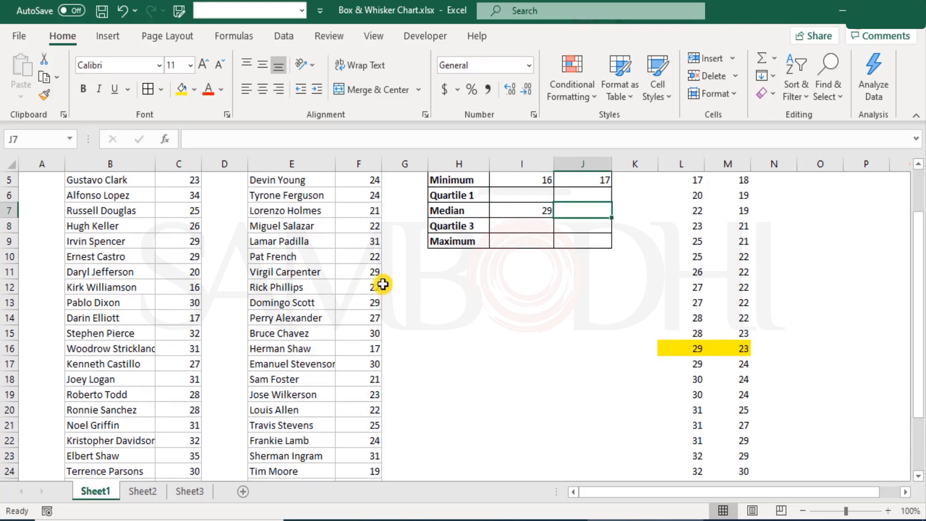
pyautogui.write('=media')
pyautogui.press('Tab')
pyautogui.press('Left')
pyautogui.press('Left')
pyautogui.press('Left')
pyautogui.press('Left')
pyautogui.press('Up')
pyautogui.press('Up')
pyautogui.press('Up')
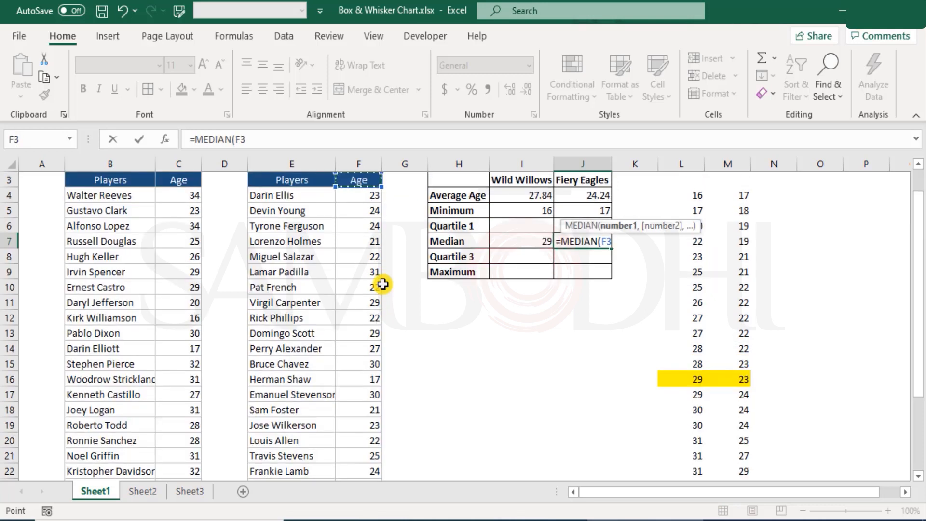
pyautogui.hotkey('ctrl', 'shift', 'Down')
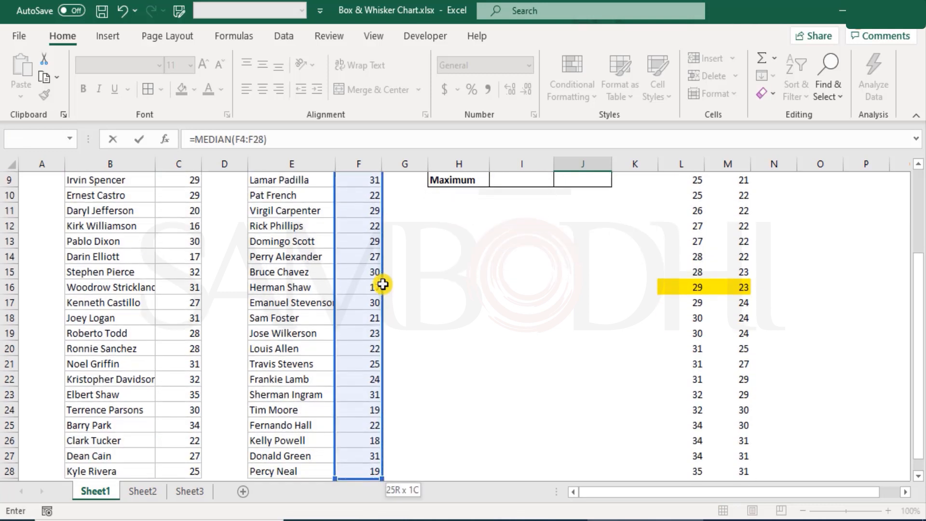
pyautogui.press('Return')
pyautogui.scroll(2, 410, 366)
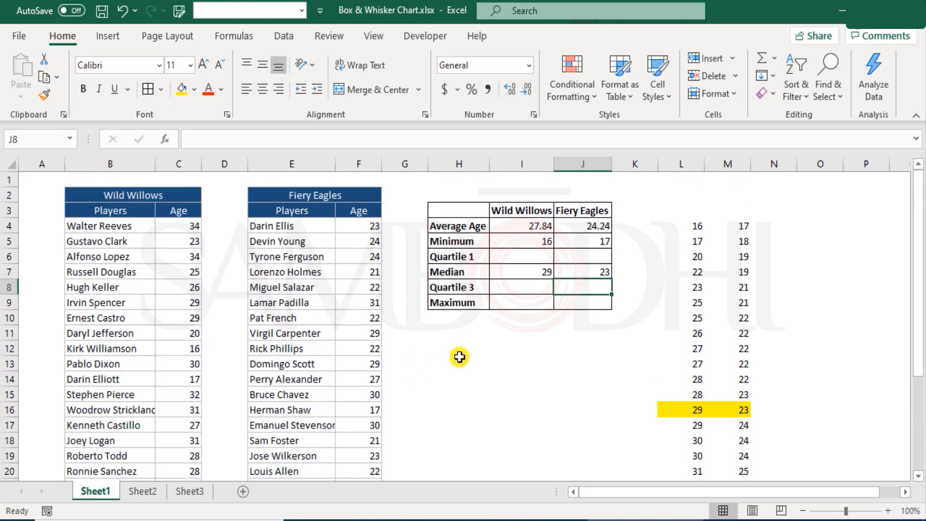
# Compare the medians in I7:J7 with the sorted ages above and below the highlighted middle row
pyautogui.moveTo(519, 271); pyautogui.dragTo(578, 273)
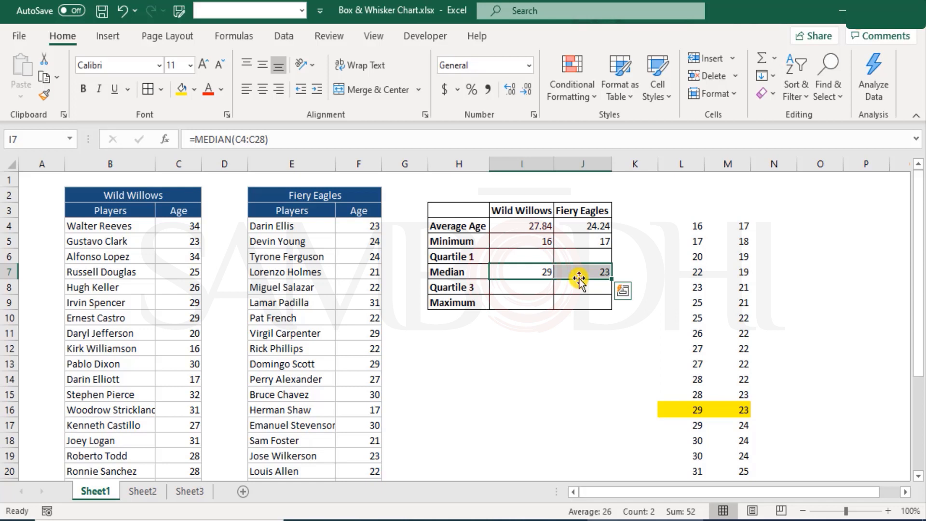
pyautogui.moveTo(685, 225); pyautogui.dragTo(675, 465)
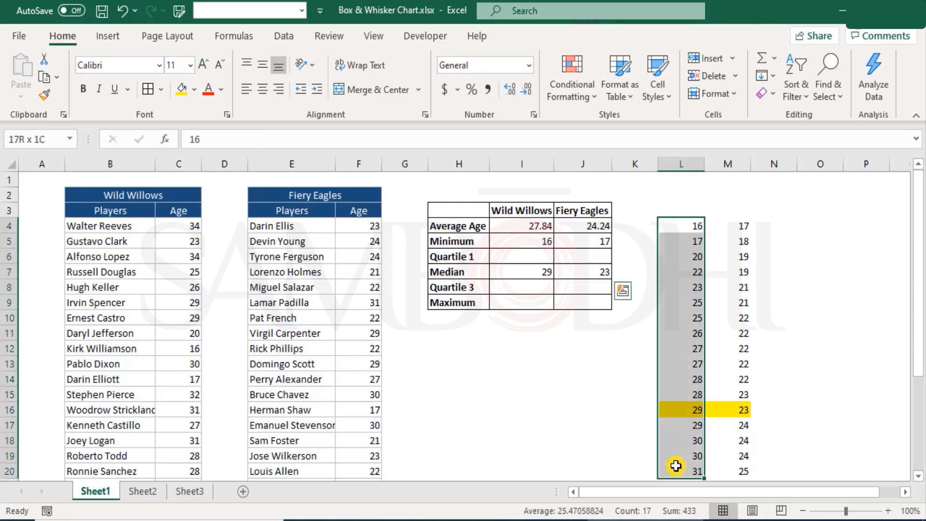
pyautogui.scroll(-3, 680, 406)
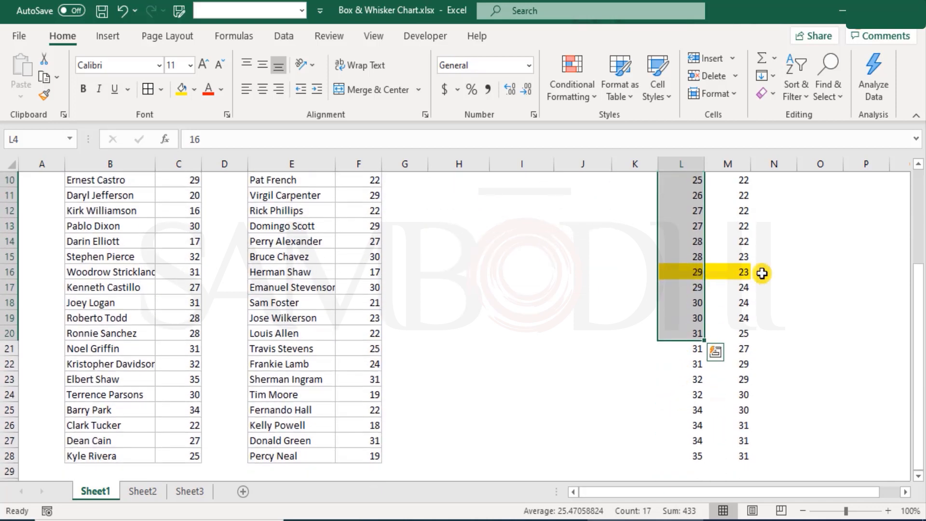
pyautogui.keyDown('shift'); pyautogui.click(700, 452); pyautogui.keyUp('shift')
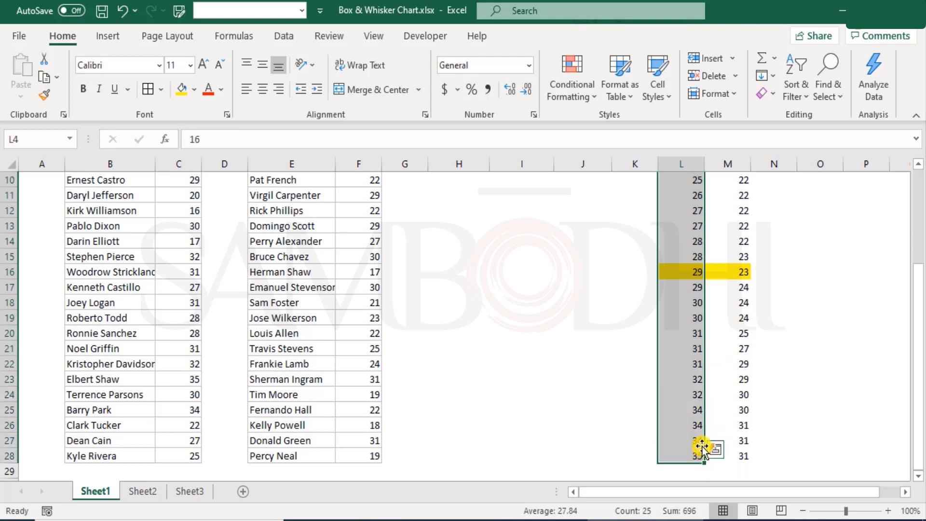
pyautogui.scroll(3, 702, 446)
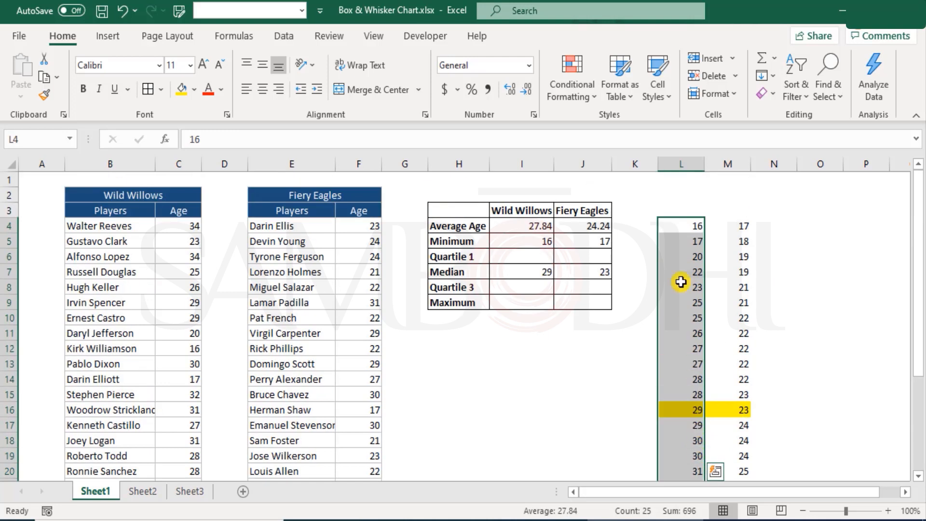
pyautogui.moveTo(676, 228); pyautogui.dragTo(734, 409)
pyautogui.scroll(-2, 719, 413)
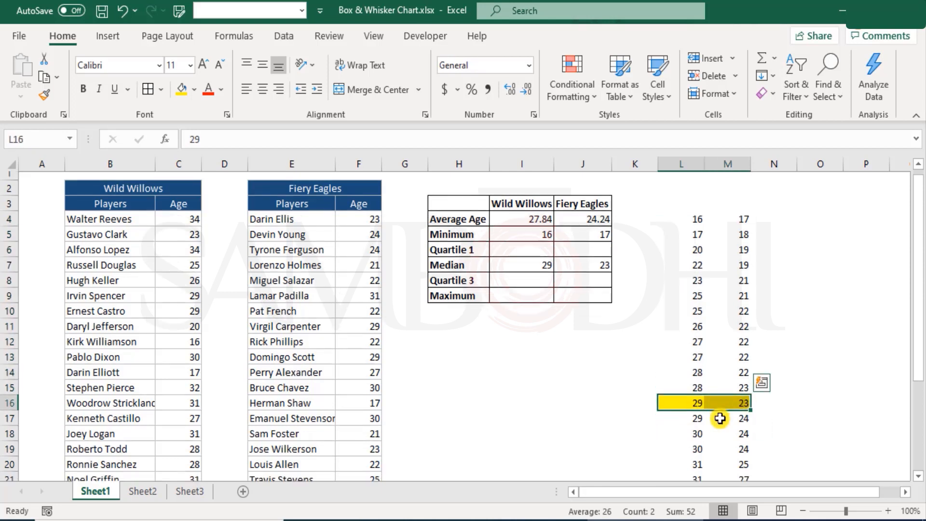
pyautogui.moveTo(692, 340); pyautogui.dragTo(696, 501)
pyautogui.click(725, 382)
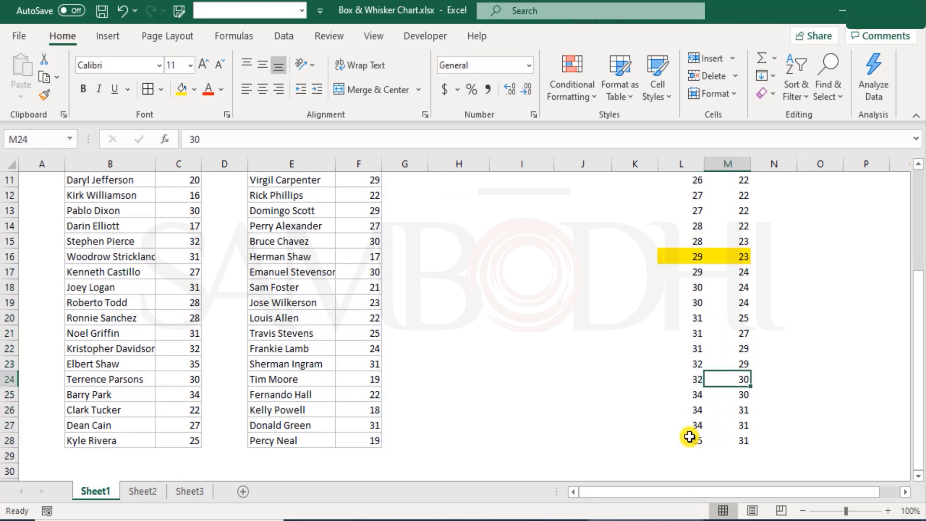
# Clear the last age of both sorted lists in L28:M28 to leave an even number of values
pyautogui.moveTo(684, 440); pyautogui.dragTo(739, 438)
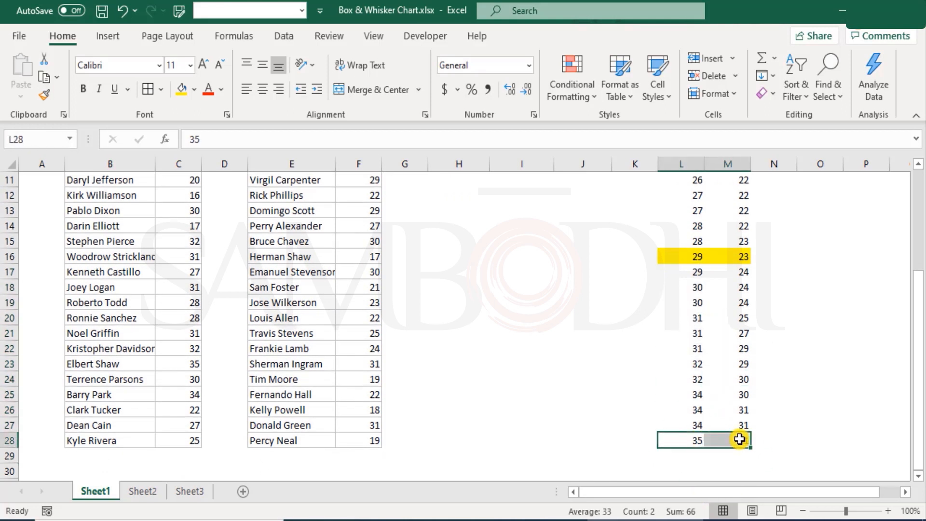
pyautogui.press('Delete')
pyautogui.scroll(4, 681, 393)
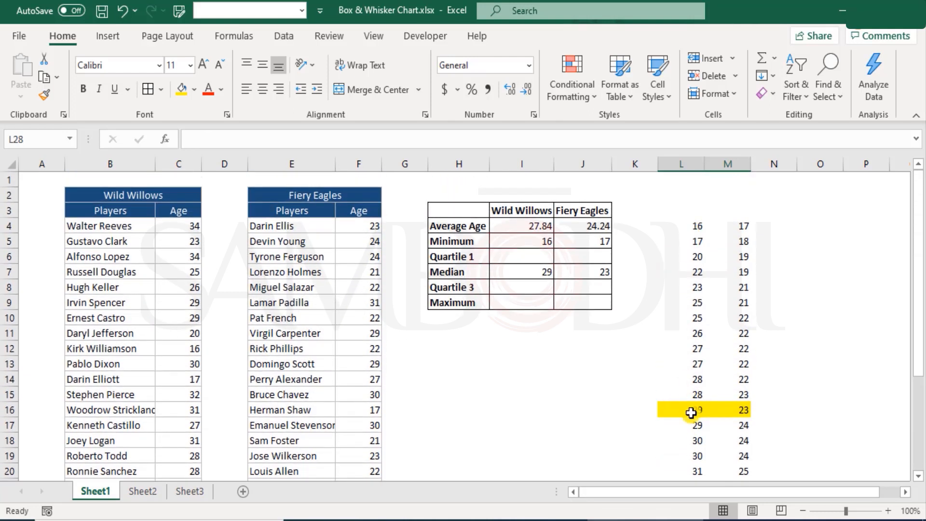
# Highlight L15:M15 in yellow as the second middle row of the shortened age lists
pyautogui.moveTo(685, 227); pyautogui.dragTo(688, 385)
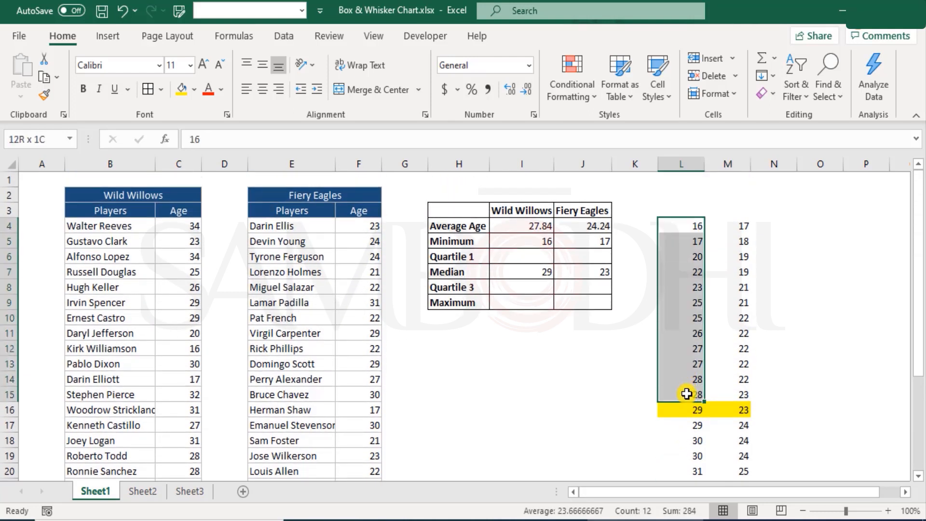
pyautogui.scroll(-3, 695, 390)
pyautogui.moveTo(687, 274); pyautogui.dragTo(693, 432)
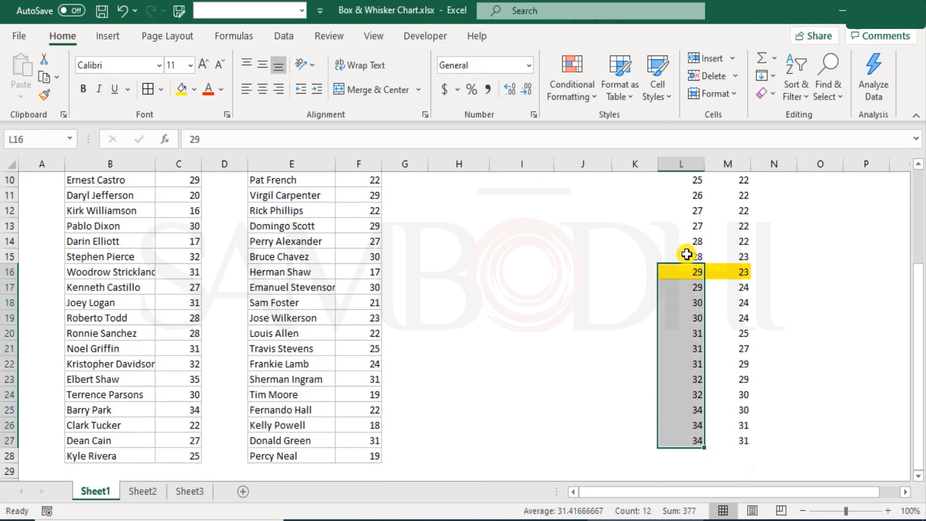
pyautogui.moveTo(687, 254); pyautogui.dragTo(733, 262)
pyautogui.click(182, 90)
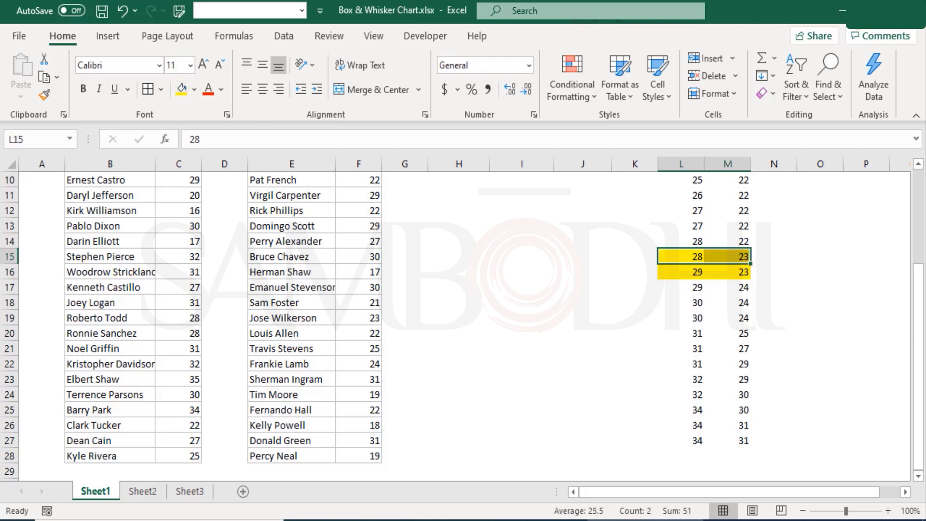
pyautogui.click(761, 321)
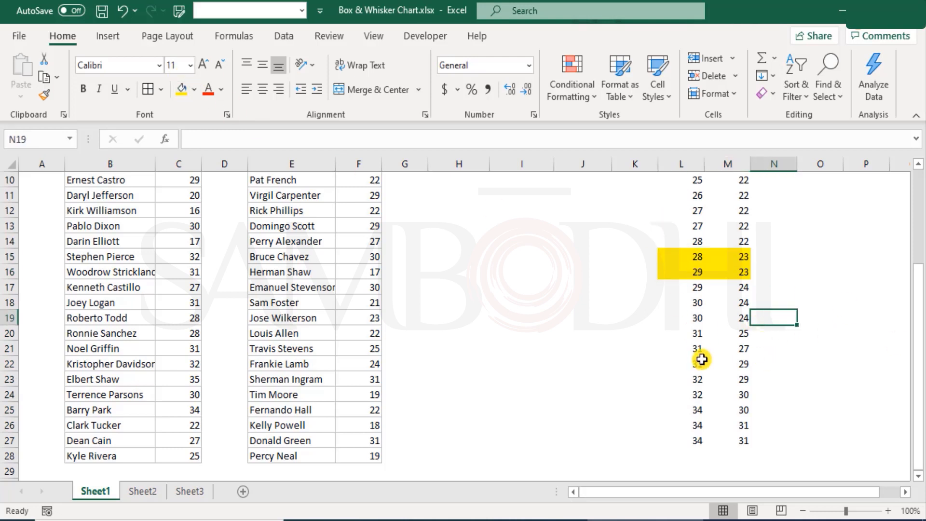
# Examine the sorted Wild Willows ages on both sides of the two middle values in L15:L16
pyautogui.scroll(3, 701, 351)
pyautogui.moveTo(699, 226); pyautogui.dragTo(689, 379)
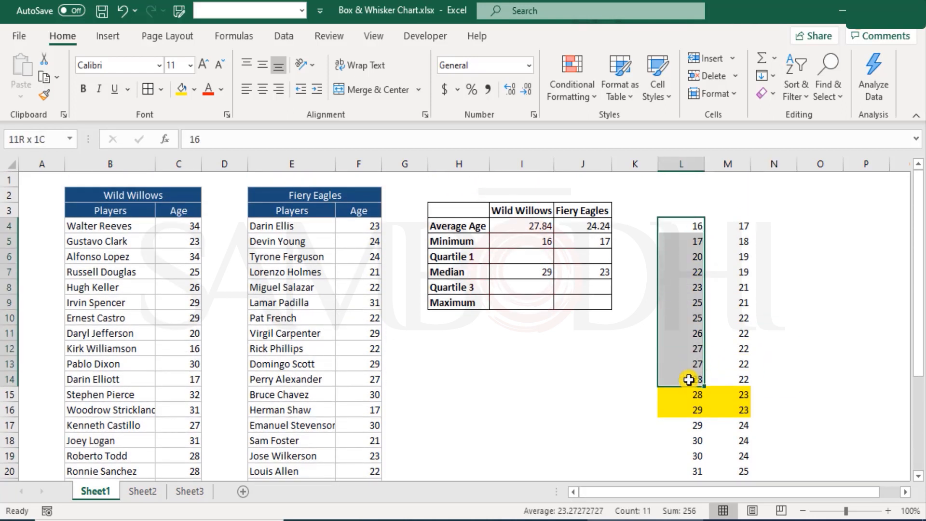
pyautogui.scroll(-4, 690, 379)
pyautogui.moveTo(699, 243); pyautogui.dragTo(692, 413)
pyautogui.scroll(4, 692, 381)
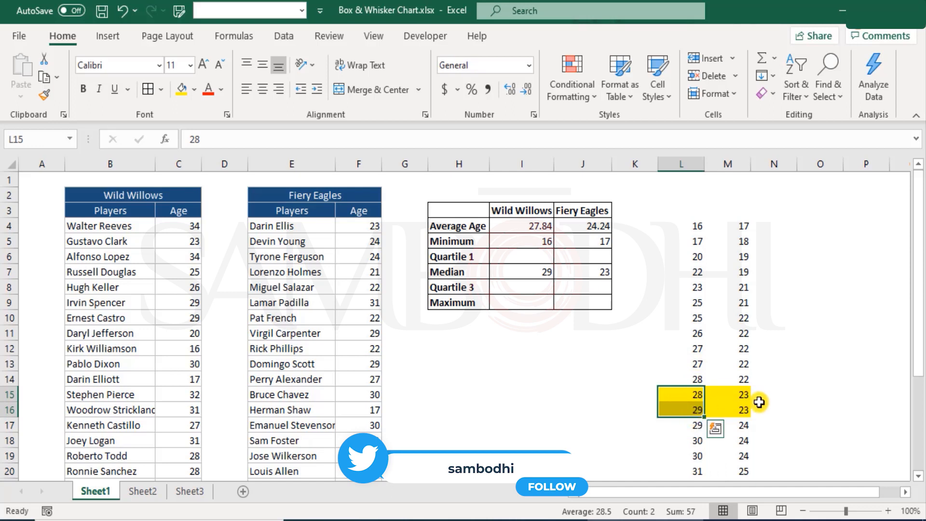
# Enter 28.5 in K15 as the average of the two middle Wild Willows ages in L15:L16
pyautogui.click(682, 403)
pyautogui.moveTo(681, 403); pyautogui.dragTo(681, 408)
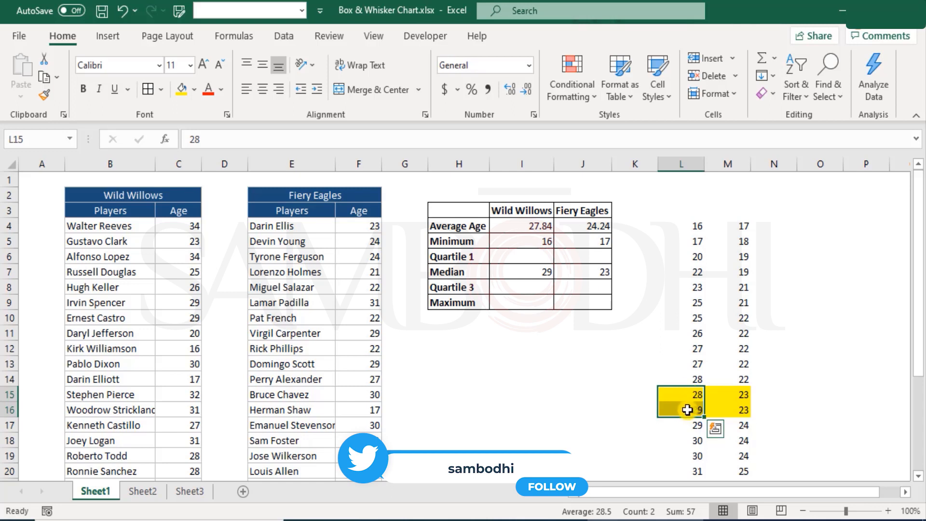
pyautogui.click(619, 397)
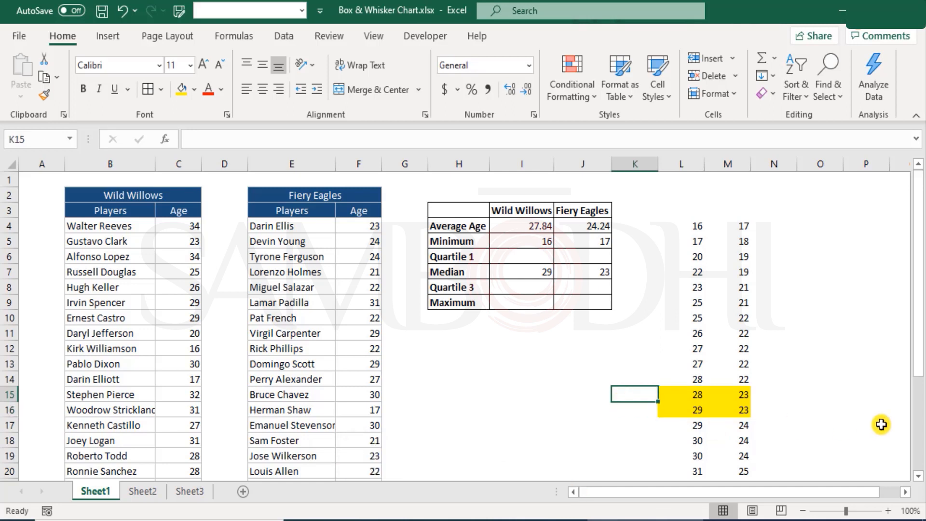
pyautogui.write('28')
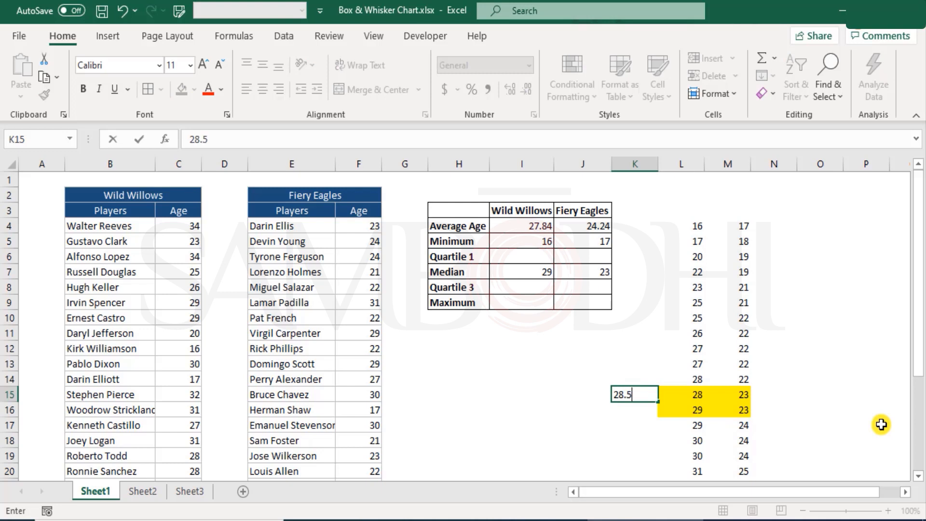
pyautogui.write('.5')
pyautogui.press('Return')
# Enter 23 in O15 as the average of the two middle Fiery Eagles ages in M15:M16
pyautogui.press('Up')
pyautogui.press('Right')
pyautogui.press('Right')
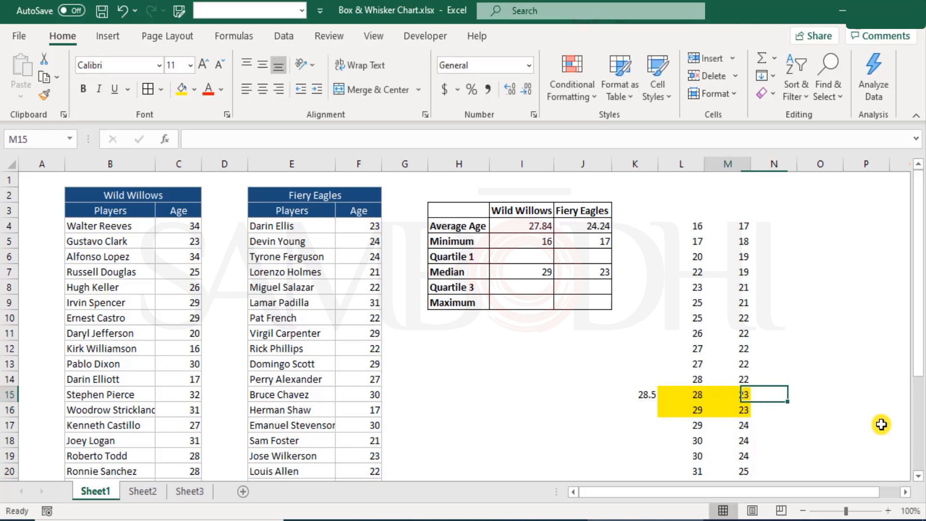
pyautogui.hotkey('shift', 'Down')
pyautogui.press('Right')
pyautogui.press('Right')
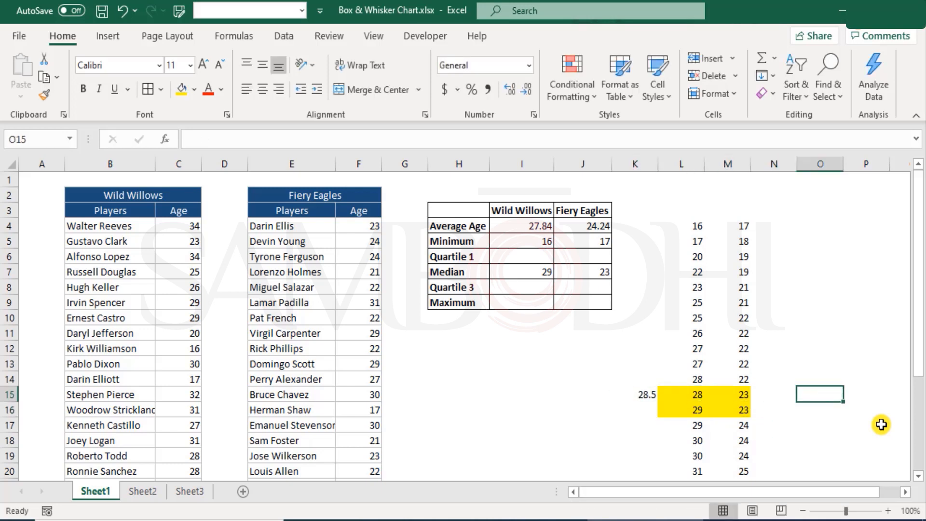
pyautogui.write('23')
pyautogui.press('Return')
pyautogui.press('Up')
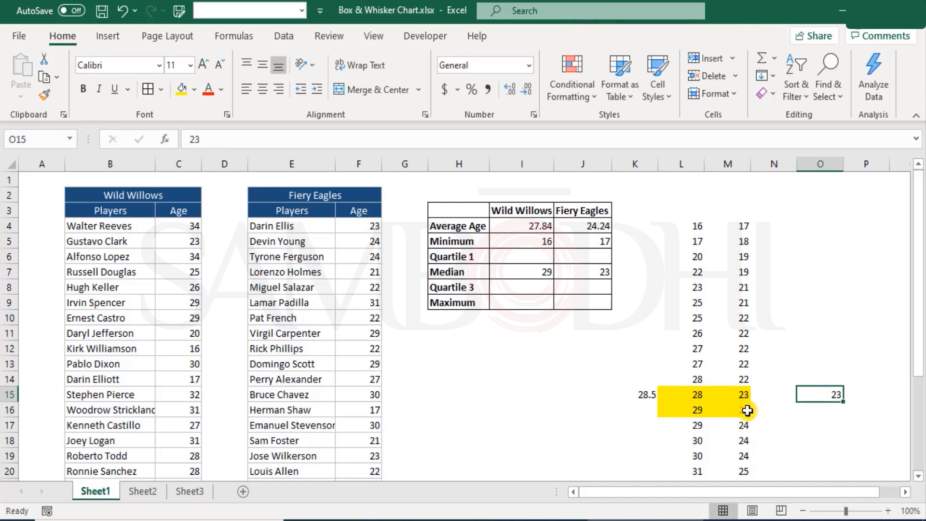
# Undo the K15 and O15 entries, the L15:M15 highlight and the clearing of the last ages in L28:M28
pyautogui.scroll(-4, 709, 381)
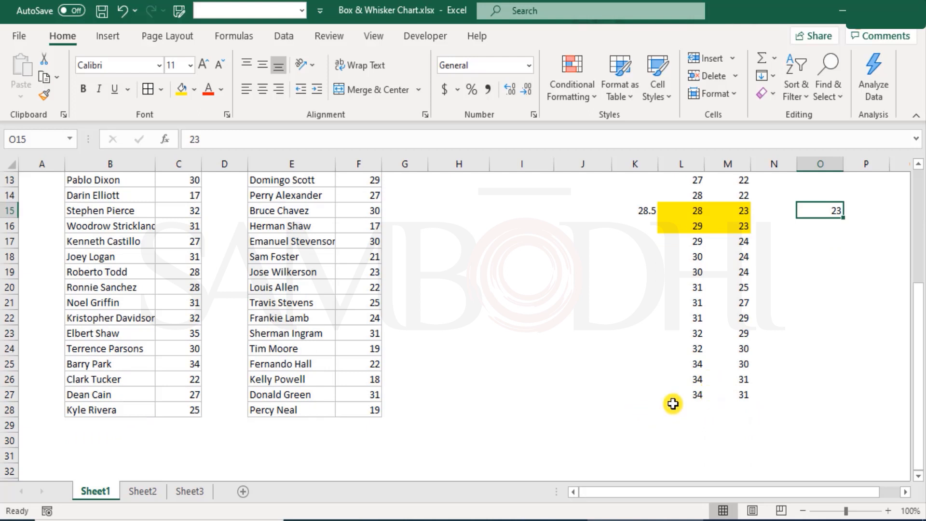
pyautogui.scroll(4, 688, 374)
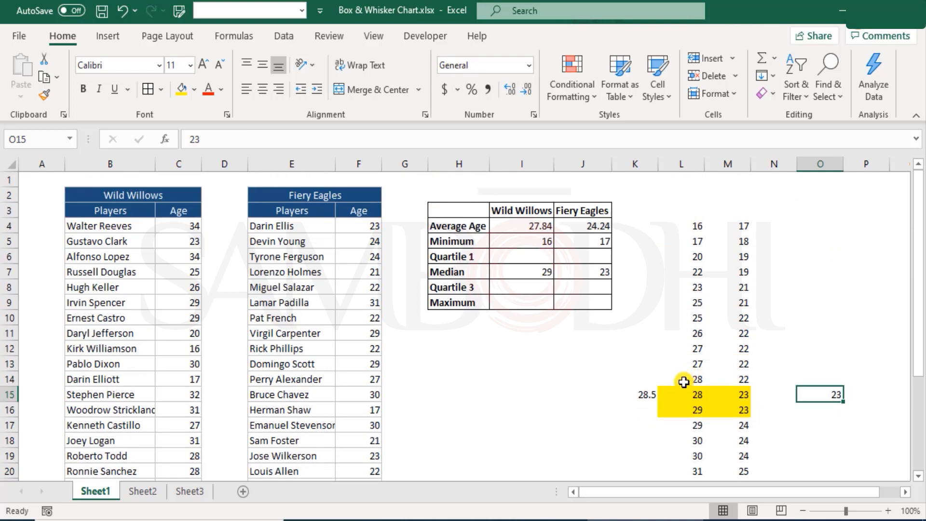
pyautogui.click(650, 396)
pyautogui.click(842, 393)
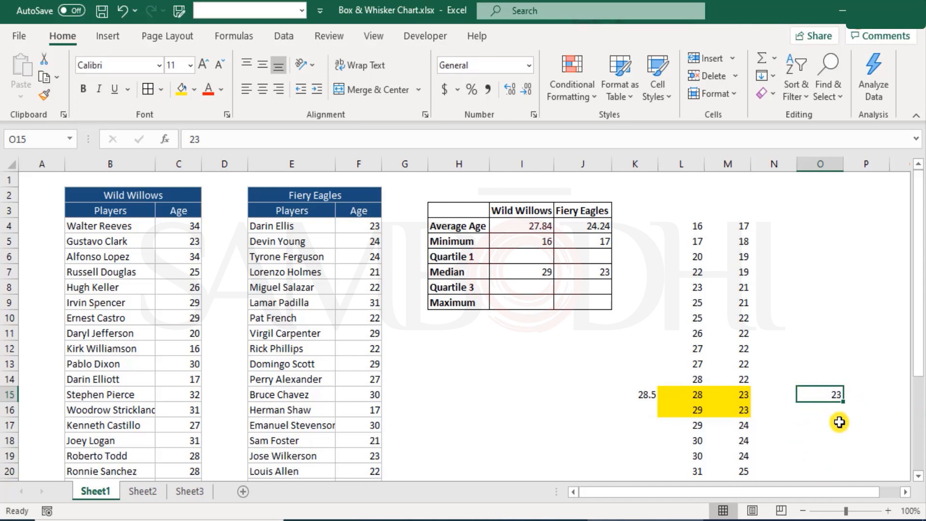
pyautogui.hotkey('ctrl', 'z')
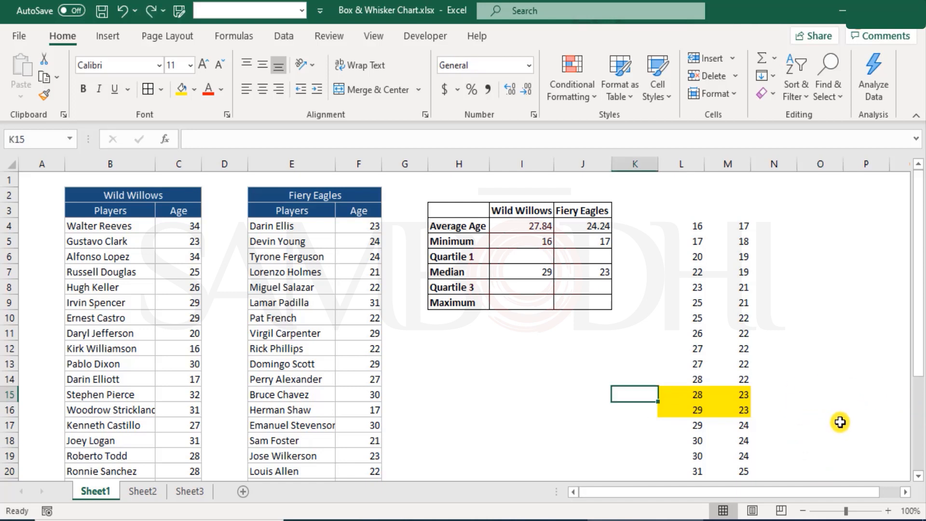
pyautogui.press('Right')
pyautogui.hotkey('shift', 'Right')
pyautogui.scroll(-4, 795, 446)
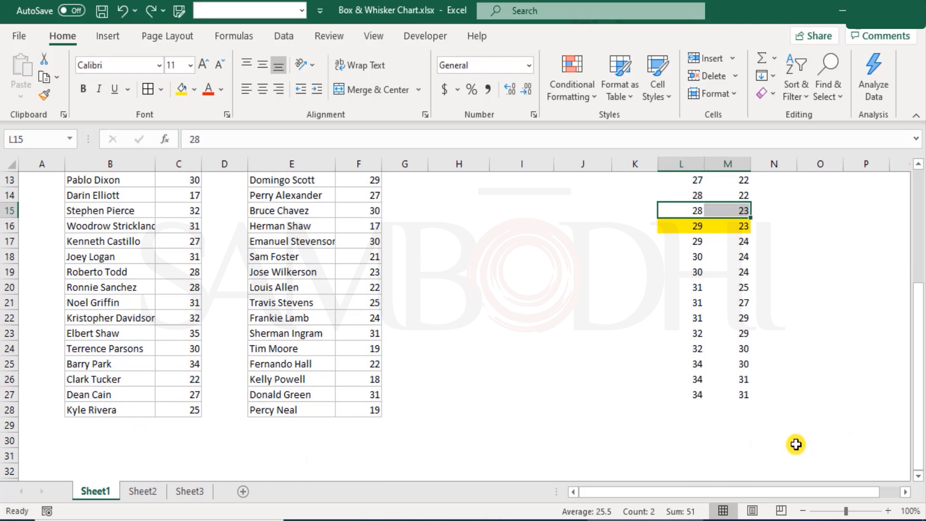
pyautogui.hotkey('ctrl', 'z')
pyautogui.scroll(4, 659, 418)
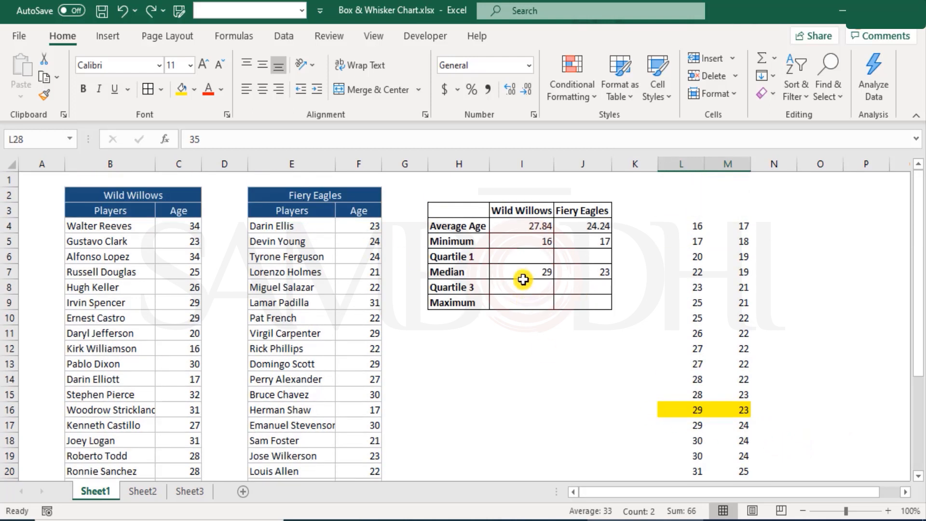
# Calculate Quartile 1 for Wild Willows in I6 with MEDIAN over the sorted ages L4:L15 above the highlighted middle row
pyautogui.click(520, 256)
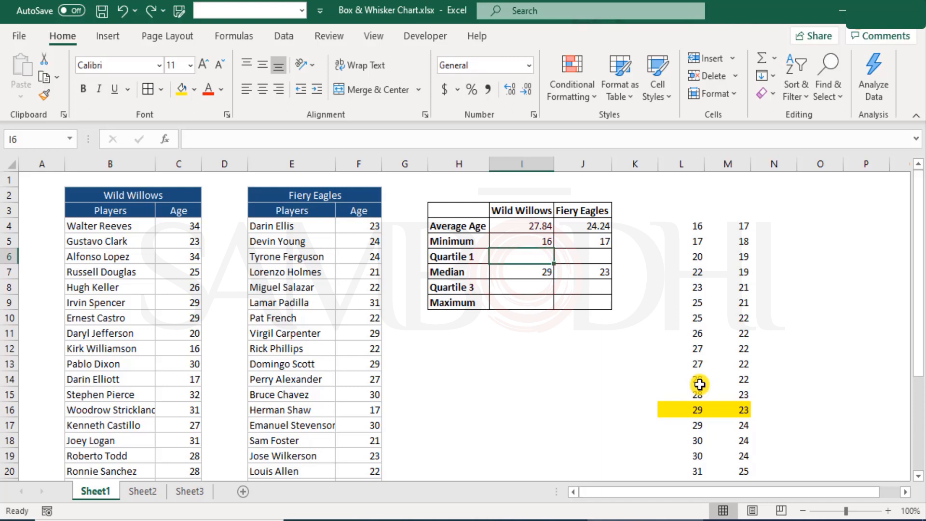
pyautogui.moveTo(689, 410); pyautogui.dragTo(696, 227)
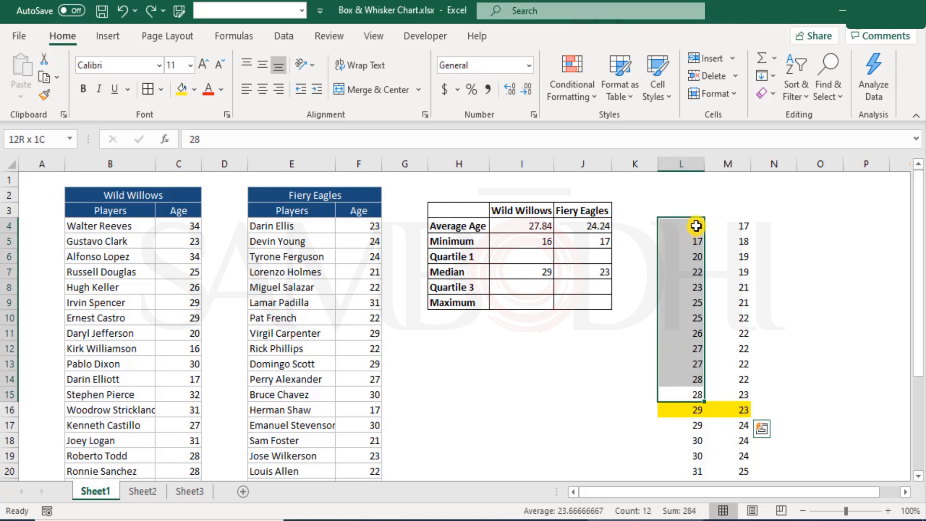
pyautogui.moveTo(695, 225); pyautogui.dragTo(695, 226)
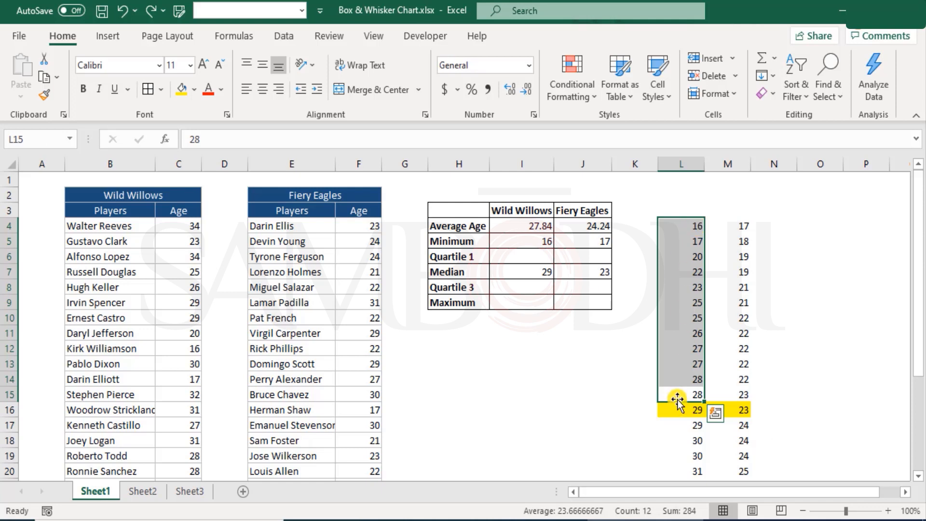
pyautogui.click(531, 254)
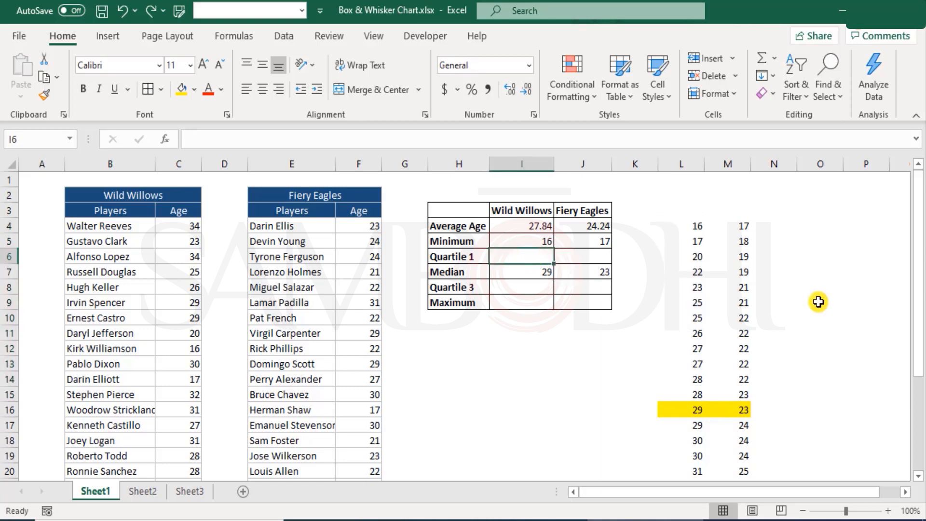
pyautogui.write('=')
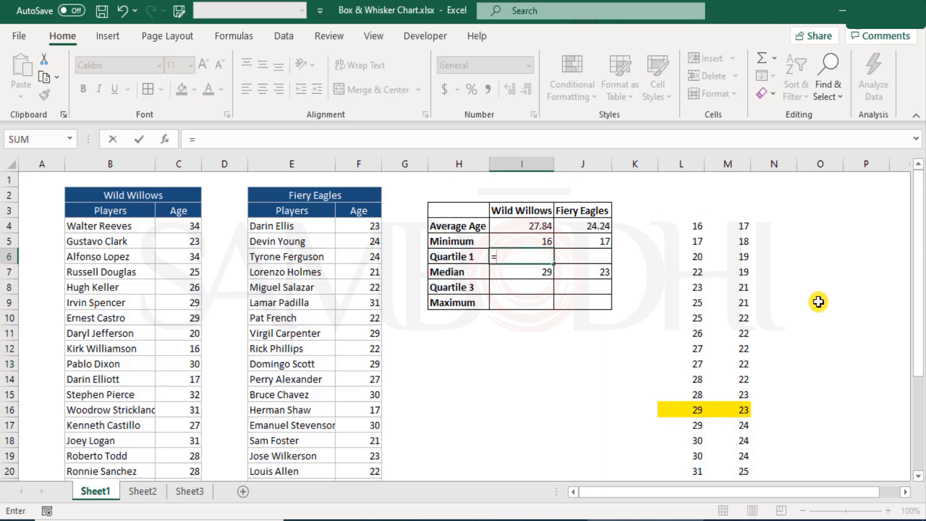
pyautogui.write('medi')
pyautogui.press('Tab')
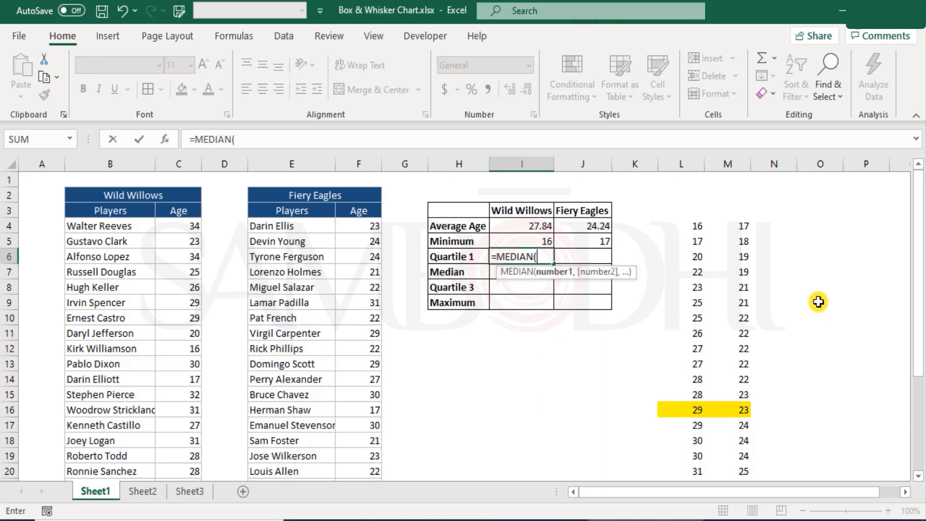
pyautogui.moveTo(684, 232); pyautogui.dragTo(703, 393)
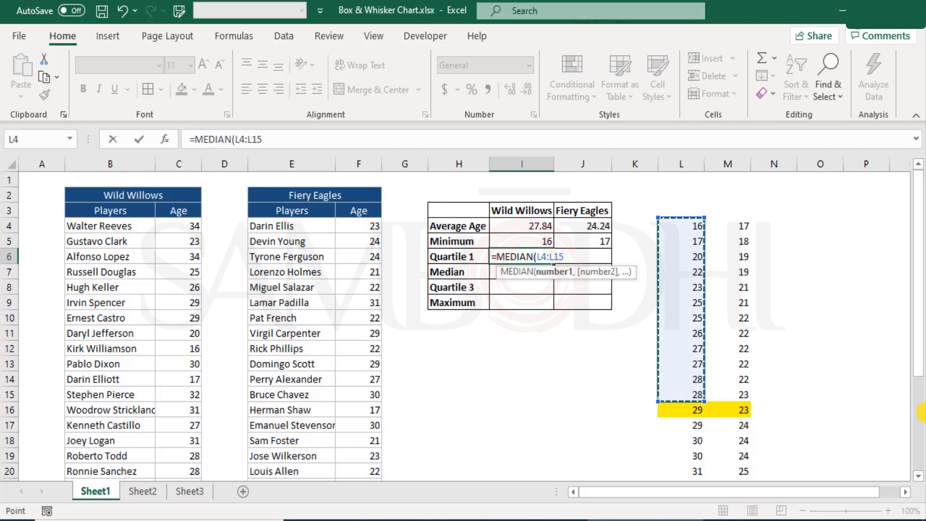
pyautogui.write(')')
pyautogui.press('Return')
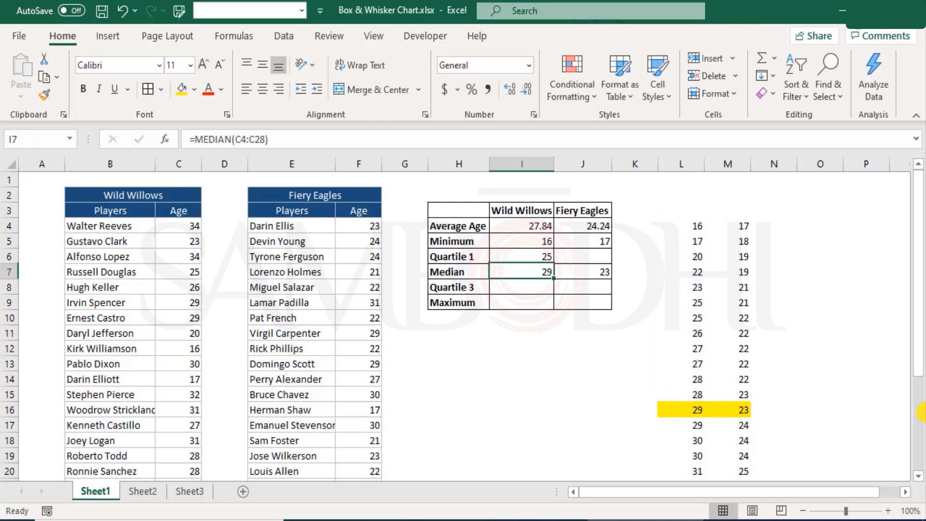
# Highlight L9:M10, the two middle rows of the lower half of the sorted ages, in light orange
pyautogui.moveTo(689, 226); pyautogui.dragTo(738, 314)
pyautogui.click(693, 307)
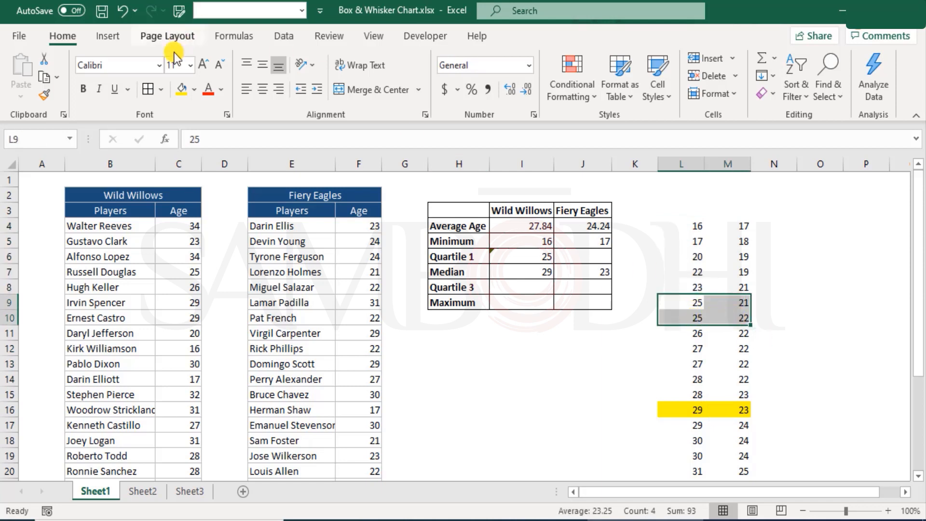
pyautogui.click(181, 88)
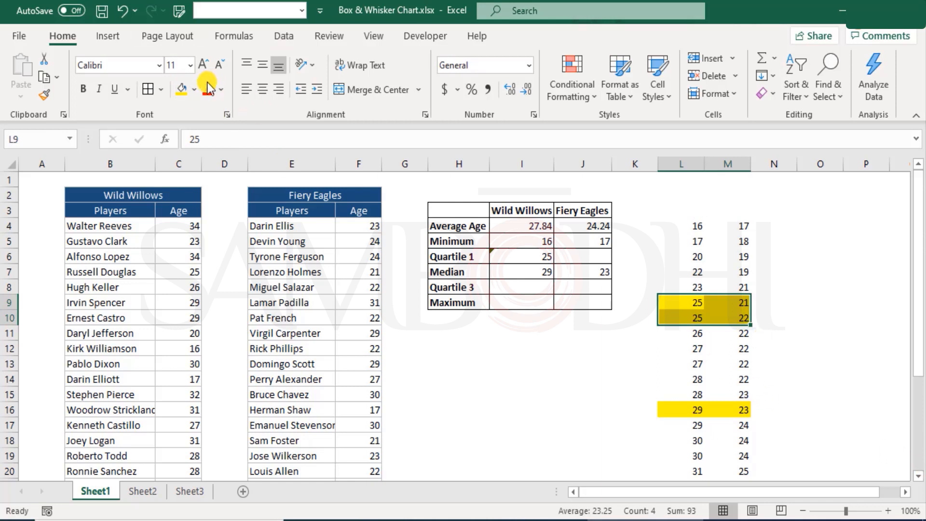
pyautogui.click(195, 90)
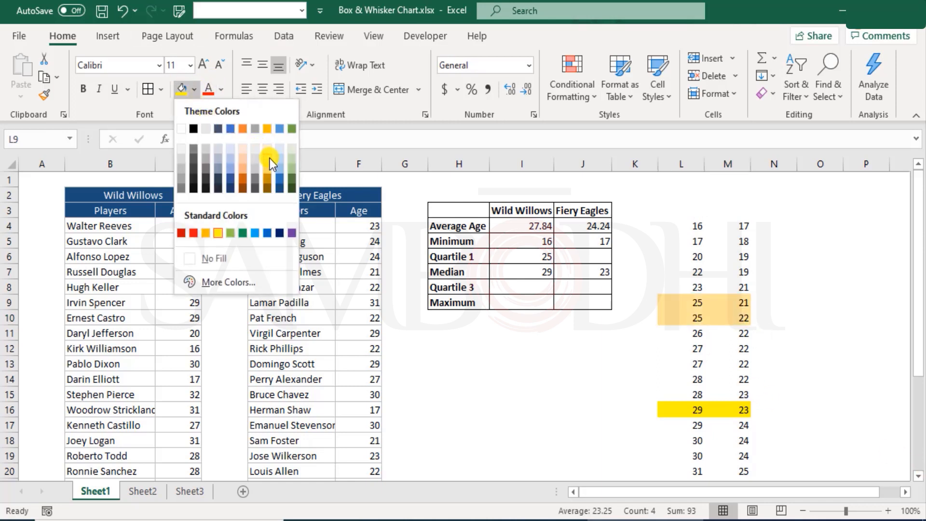
pyautogui.click(244, 158)
pyautogui.click(745, 346)
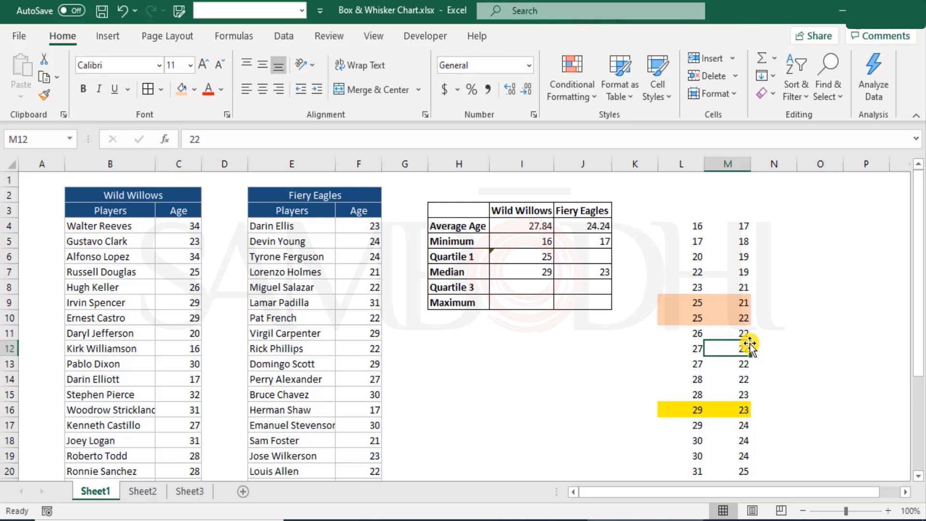
# Calculate Quartile 1 for Fiery Eagles in J6 with MEDIAN over the sorted ages M4:M15
pyautogui.moveTo(684, 298); pyautogui.dragTo(693, 319)
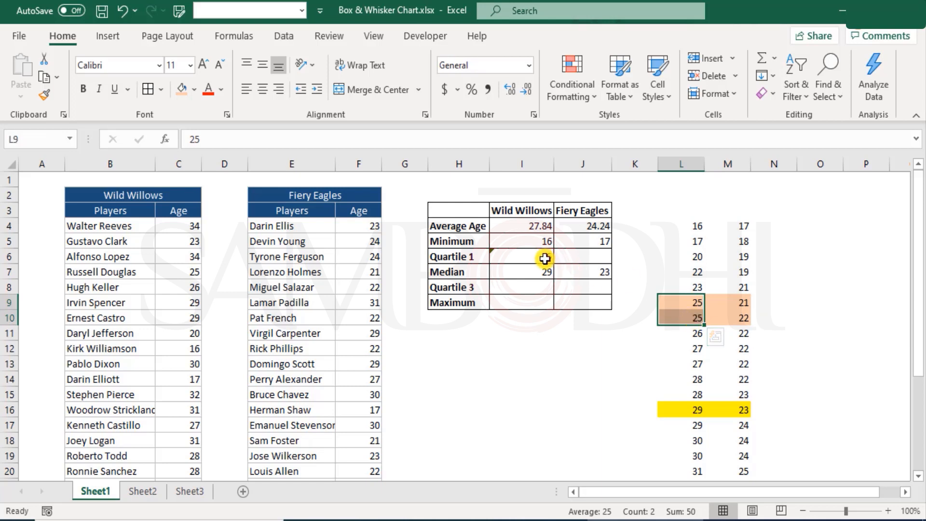
pyautogui.click(545, 259)
pyautogui.moveTo(740, 301); pyautogui.dragTo(742, 317)
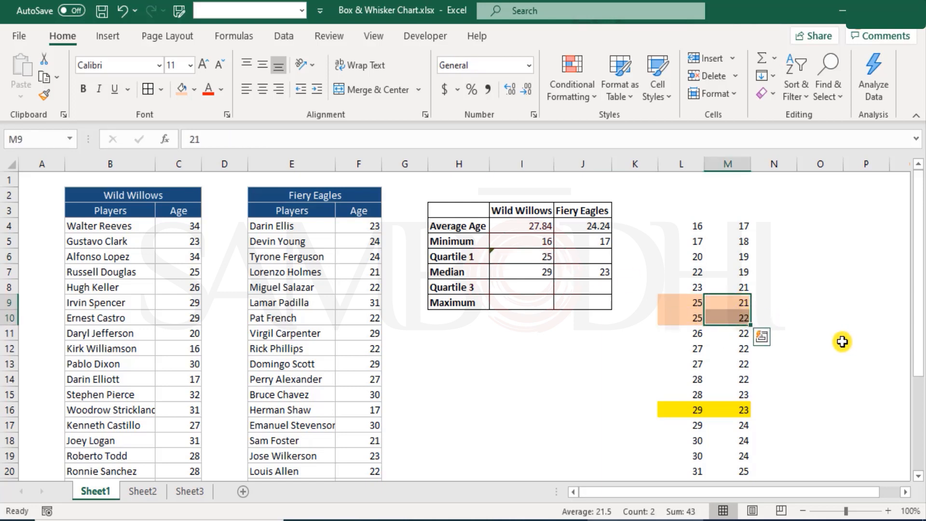
pyautogui.click(579, 256)
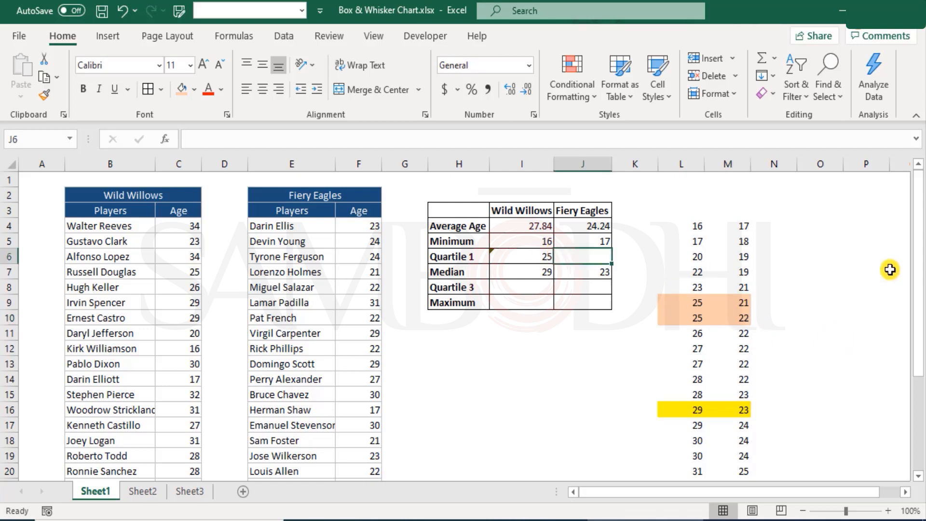
pyautogui.write('=me')
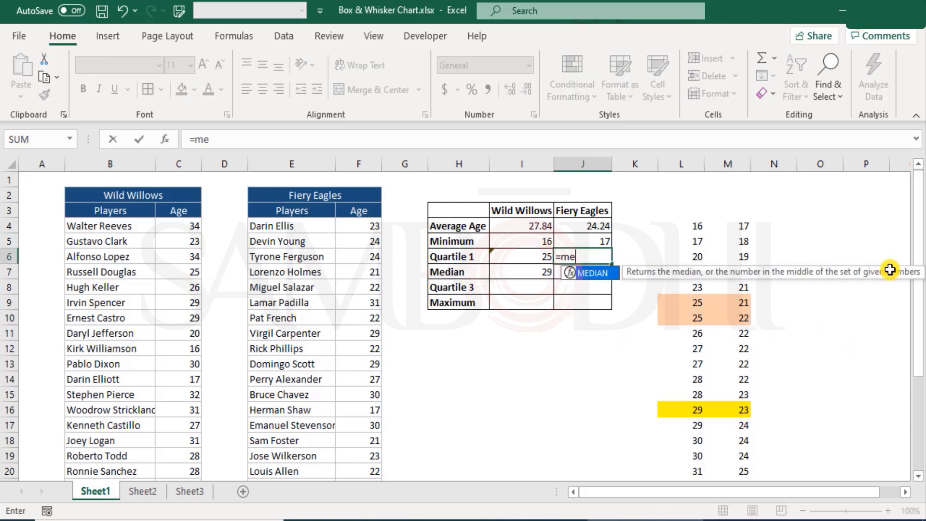
pyautogui.write('dia')
pyautogui.press('Tab')
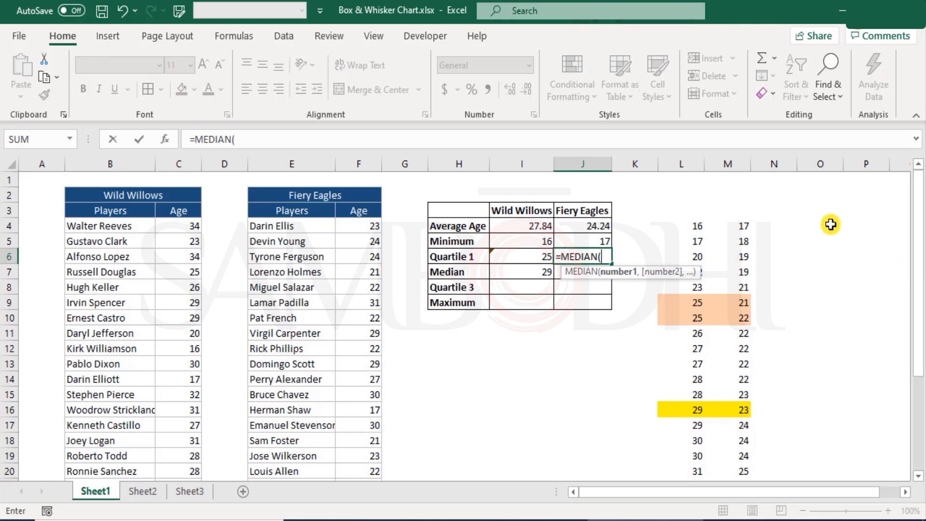
pyautogui.moveTo(737, 225); pyautogui.dragTo(739, 390)
pyautogui.write(')')
pyautogui.press('Return')
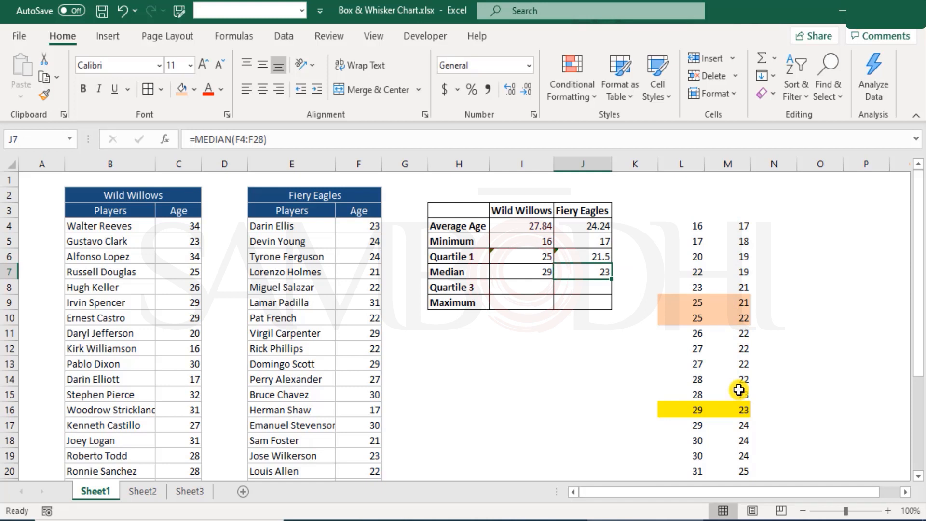
# Calculate Quartile 3 for Wild Willows in I8 with MEDIAN over the sorted ages L17:L28 below the highlighted middle row
pyautogui.press('Down')
pyautogui.press('Left')
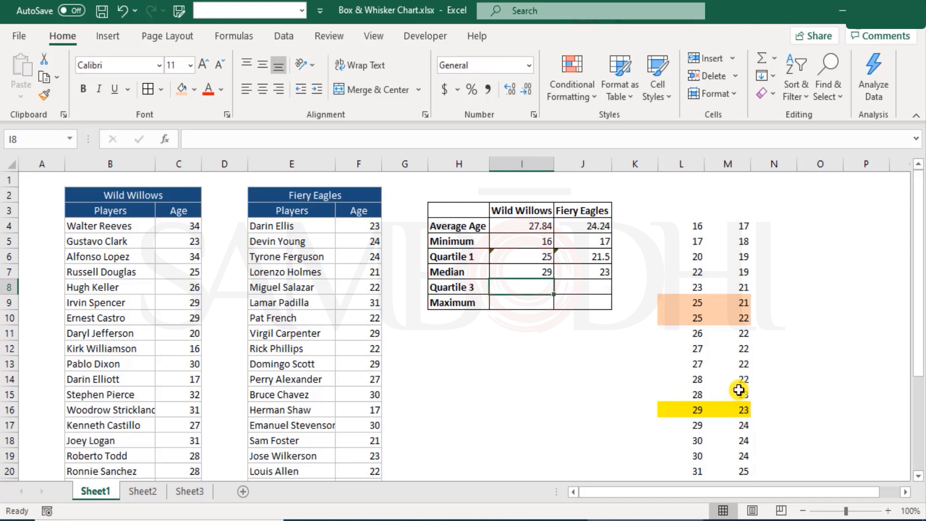
pyautogui.scroll(-3, 688, 301)
pyautogui.click(692, 291)
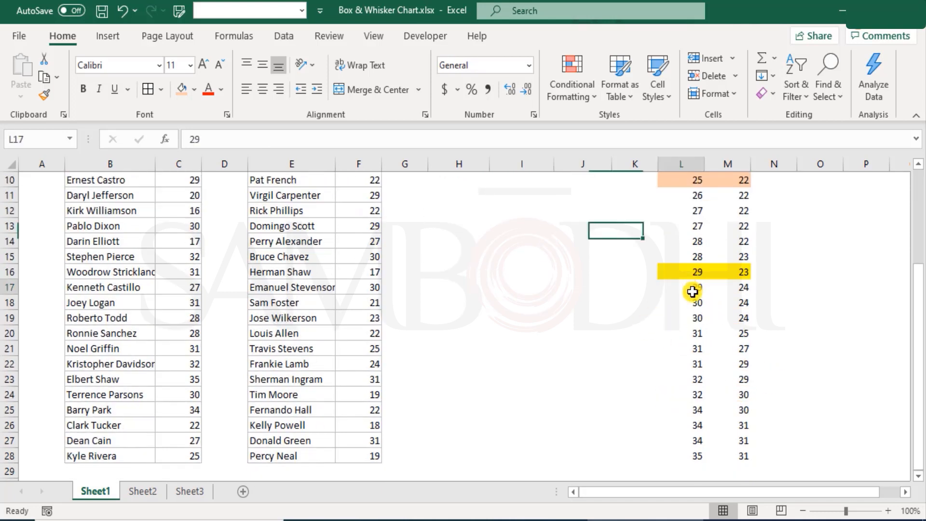
pyautogui.moveTo(692, 291); pyautogui.dragTo(699, 458)
pyautogui.scroll(3, 697, 420)
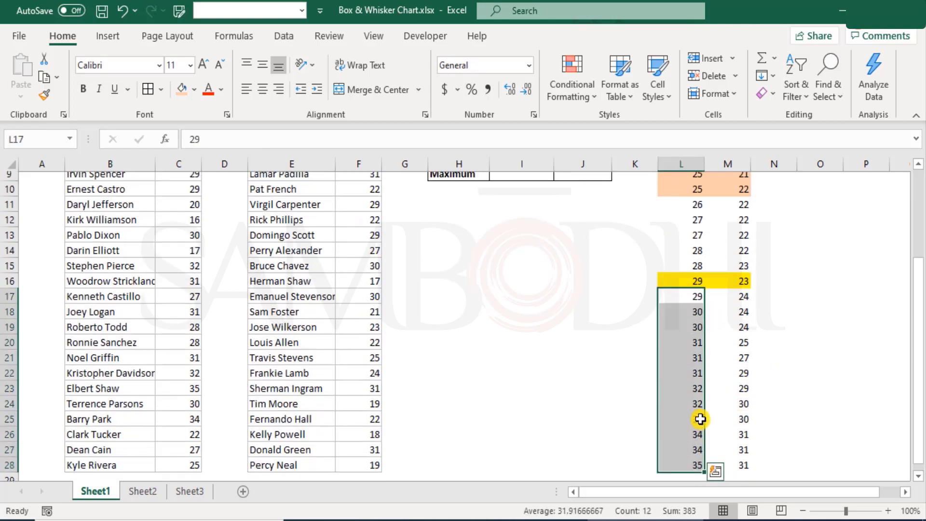
pyautogui.click(530, 288)
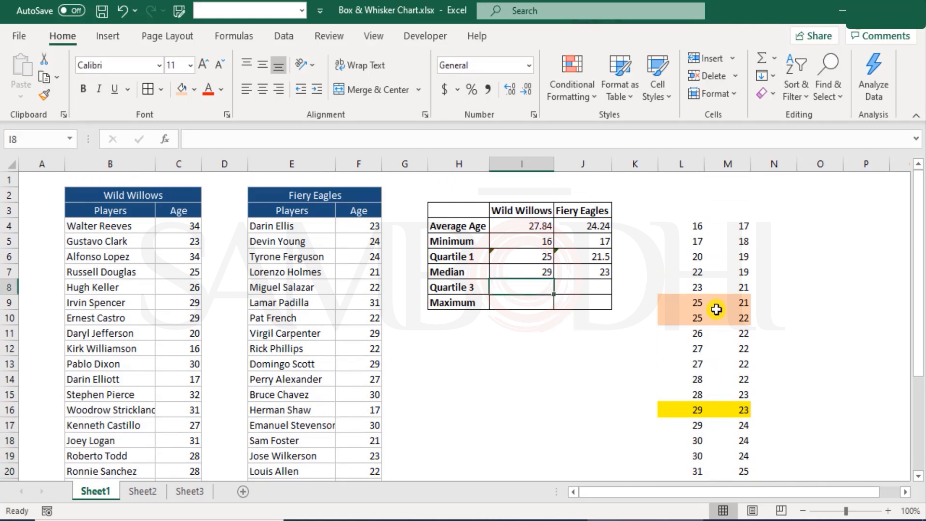
pyautogui.write('=medi')
pyautogui.press('Tab')
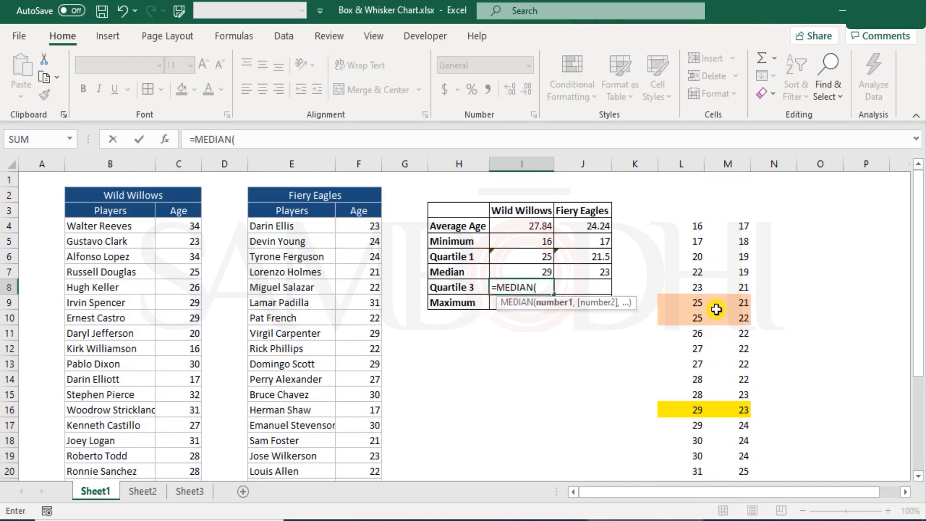
pyautogui.scroll(-3, 716, 309)
pyautogui.moveTo(696, 288); pyautogui.dragTo(697, 456)
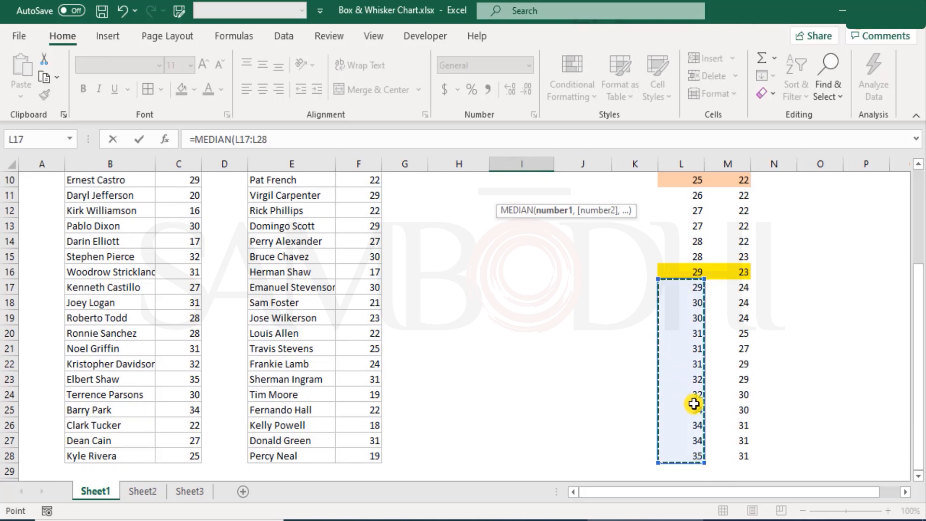
pyautogui.press('Return')
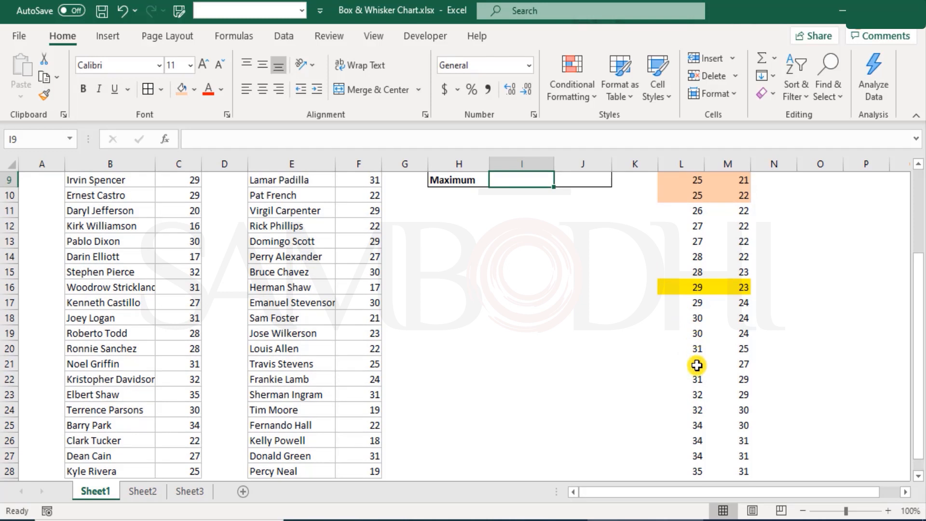
# Highlight L22:M23, the two middle rows of the upper half of the sorted ages, in light orange
pyautogui.moveTo(699, 380); pyautogui.dragTo(738, 391)
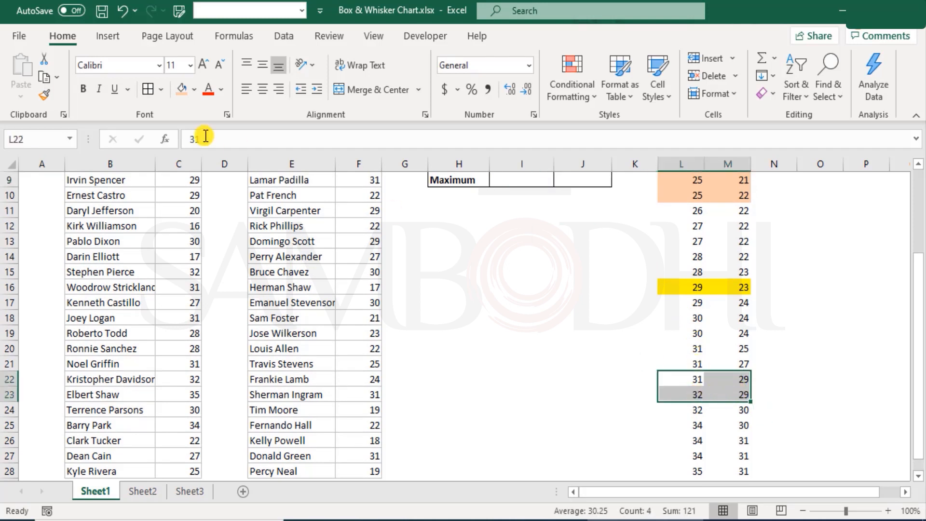
pyautogui.click(184, 90)
pyautogui.click(512, 368)
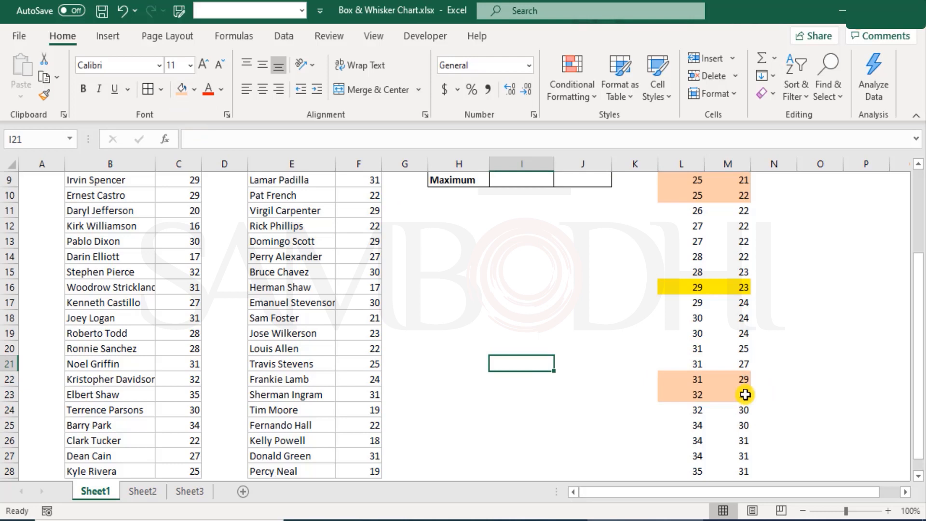
pyautogui.moveTo(699, 379); pyautogui.dragTo(734, 389)
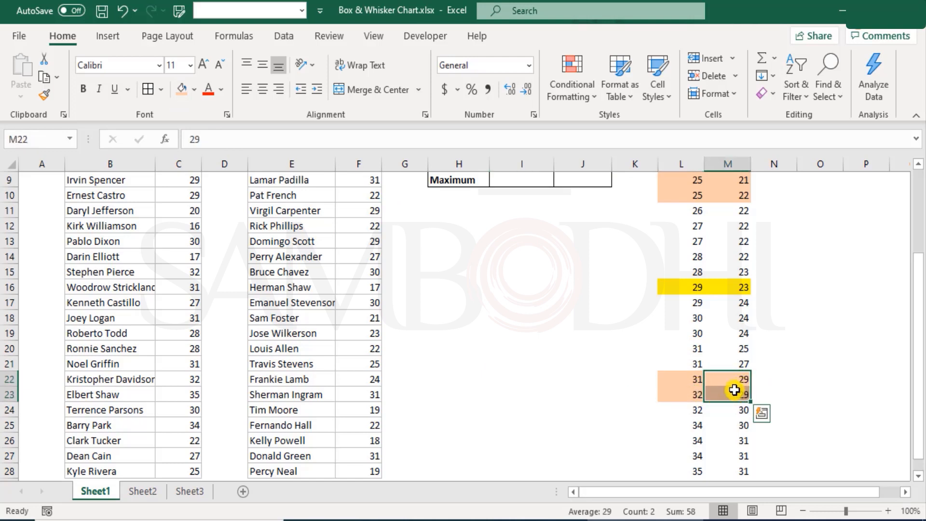
# Calculate Quartile 3 for Fiery Eagles in J8 with MEDIAN over the sorted ages M17:M28
pyautogui.scroll(3, 698, 383)
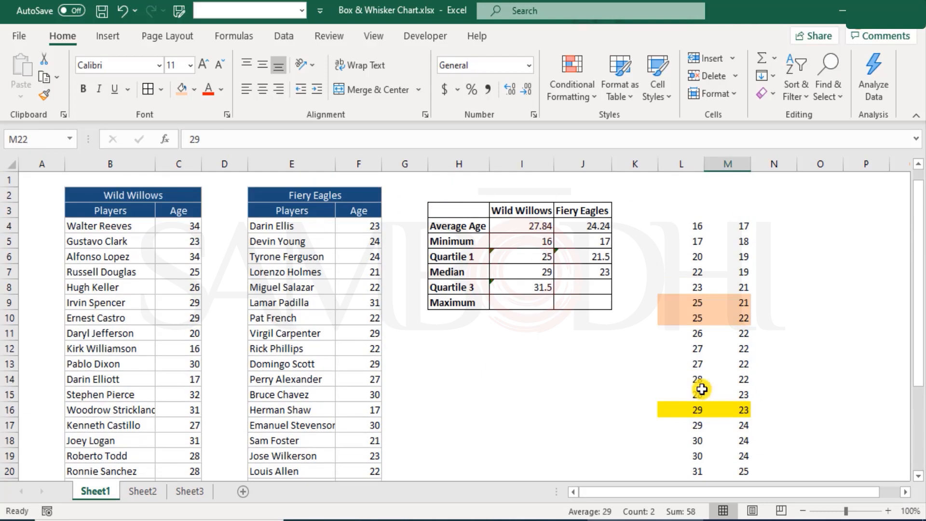
pyautogui.click(577, 287)
pyautogui.write('=medi')
pyautogui.press('Tab')
pyautogui.scroll(-4, 826, 324)
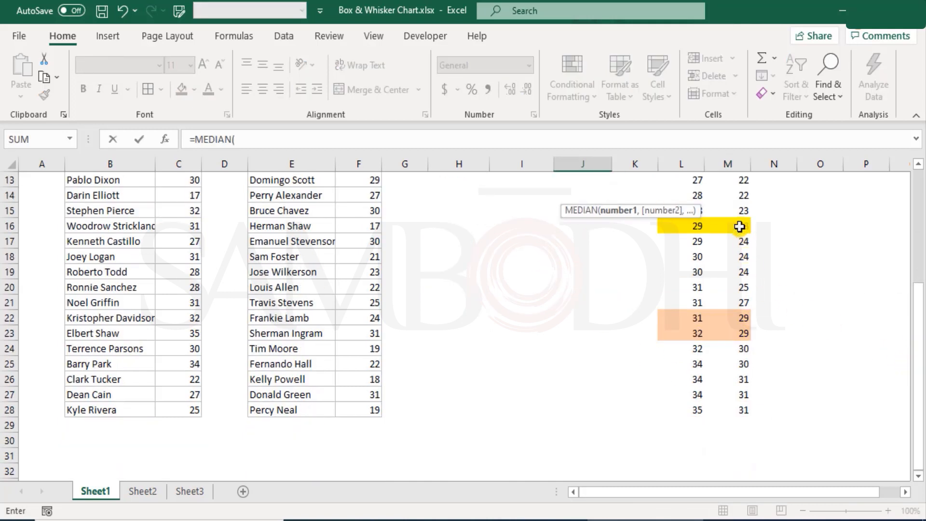
pyautogui.moveTo(744, 239); pyautogui.dragTo(747, 409)
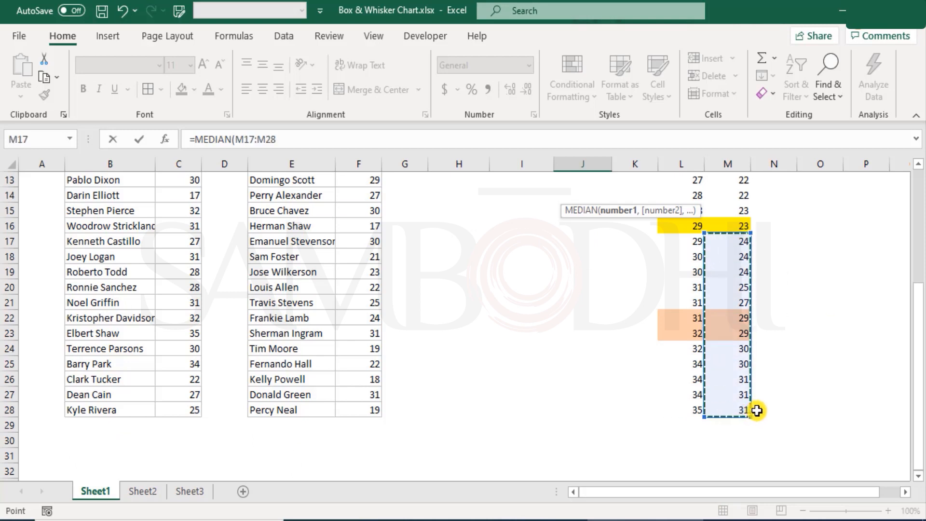
pyautogui.write(')')
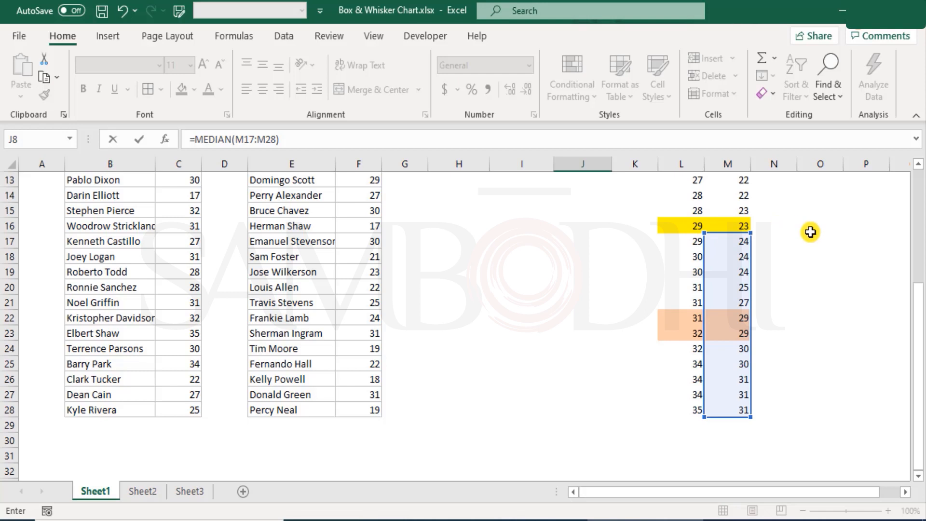
pyautogui.press('Return')
pyautogui.scroll(3, 551, 331)
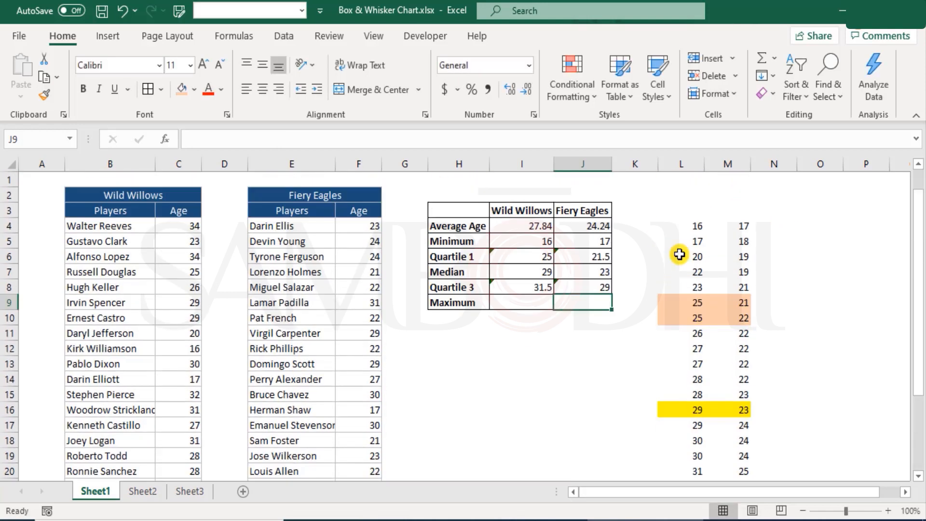
pyautogui.moveTo(505, 287); pyautogui.dragTo(597, 288)
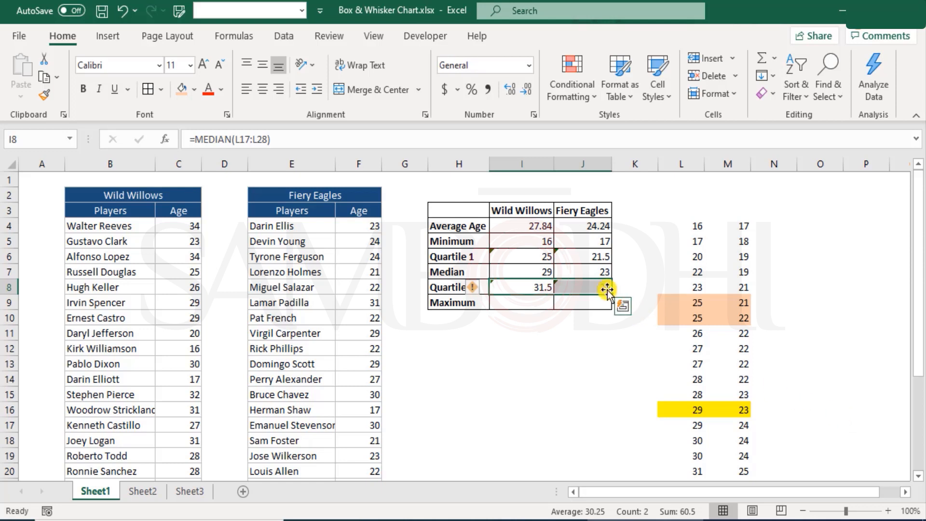
pyautogui.moveTo(517, 256); pyautogui.dragTo(579, 257)
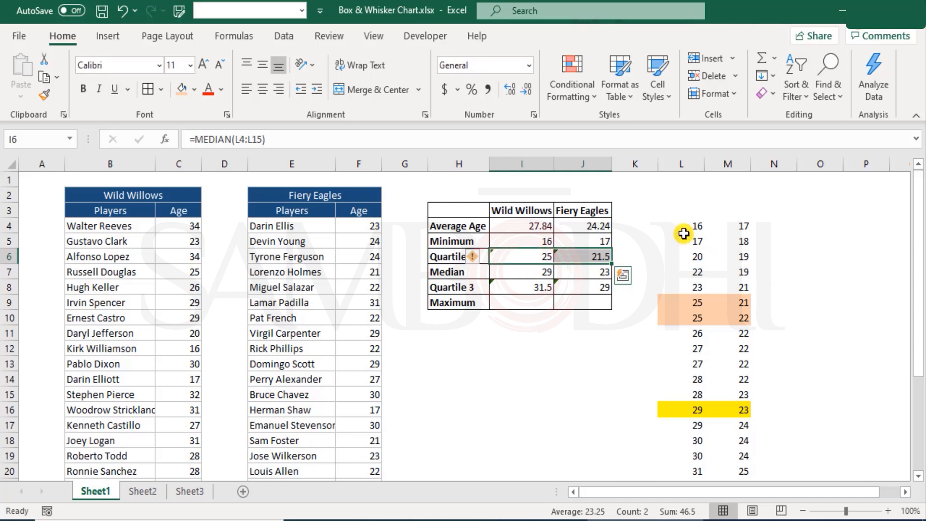
# Insert two blank columns at column L, between the summary table and the sorted ages
pyautogui.rightClick(677, 163)
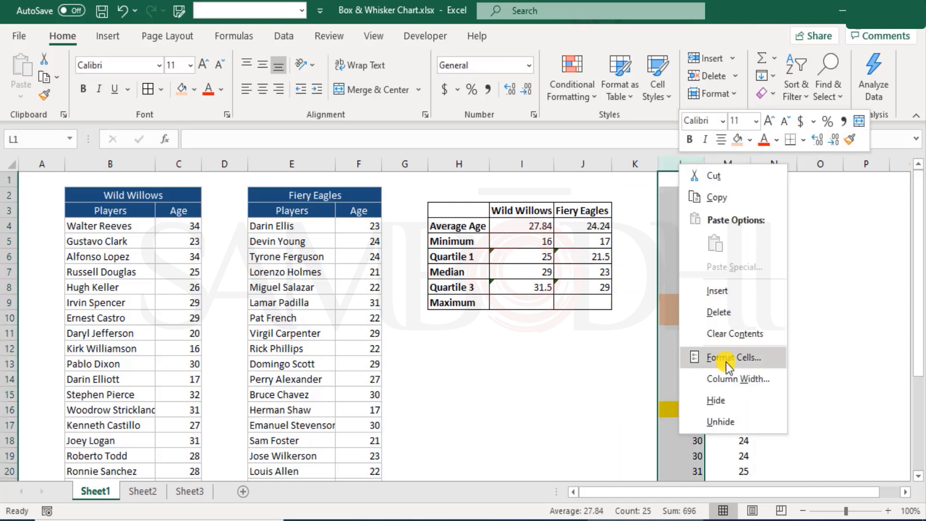
pyautogui.click(731, 292)
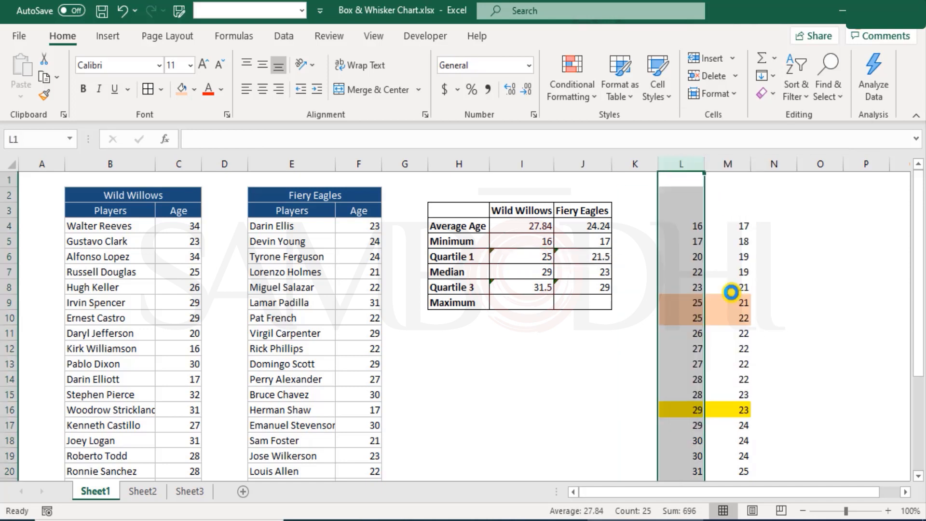
pyautogui.rightClick(682, 164)
pyautogui.click(747, 290)
pyautogui.click(649, 256)
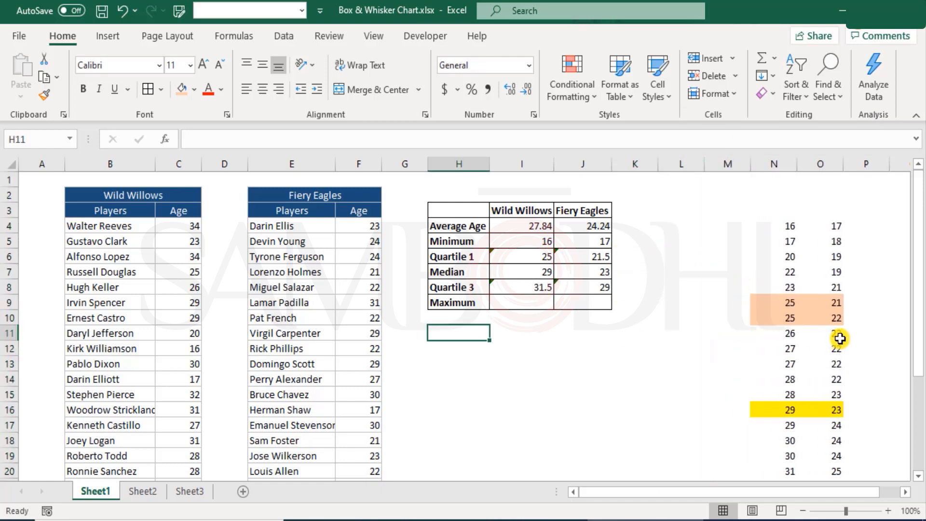
# Enter the bold label "using Quartile function" in H11 below the summary table
pyautogui.write('using Quartile functi')
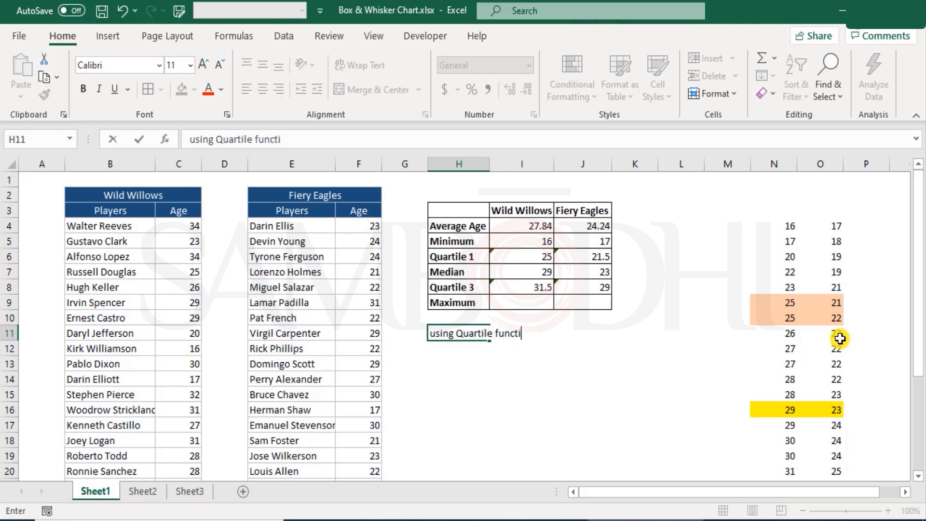
pyautogui.write('on')
pyautogui.press('Return')
pyautogui.press('Up')
pyautogui.press('Up')
pyautogui.press('Up')
pyautogui.press('Up')
pyautogui.press('Up')
pyautogui.press('Up')
pyautogui.press('Up')
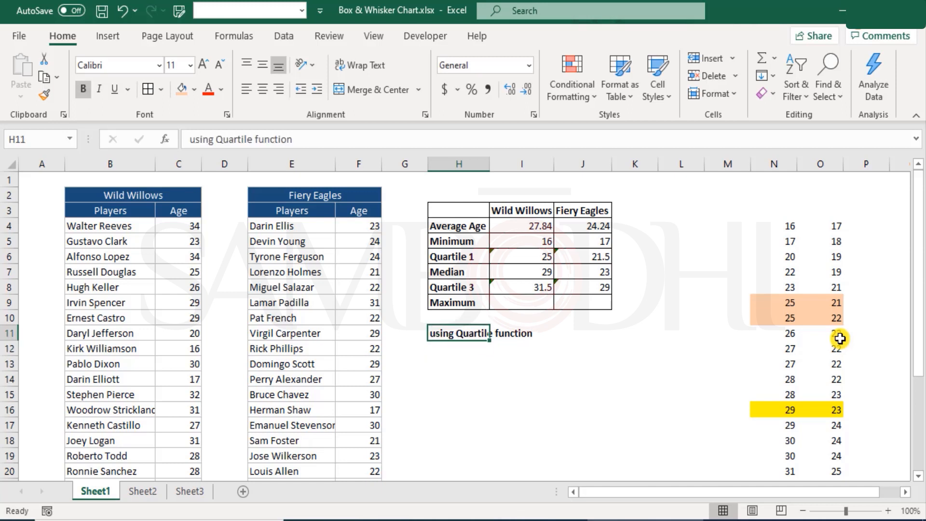
# Copy the Quartile 1, Median and Quartile 3 rows H6:J8 to H12, under the new label
pyautogui.press('Down')
pyautogui.hotkey('shift', 'Down')
pyautogui.hotkey('shift', 'Down')
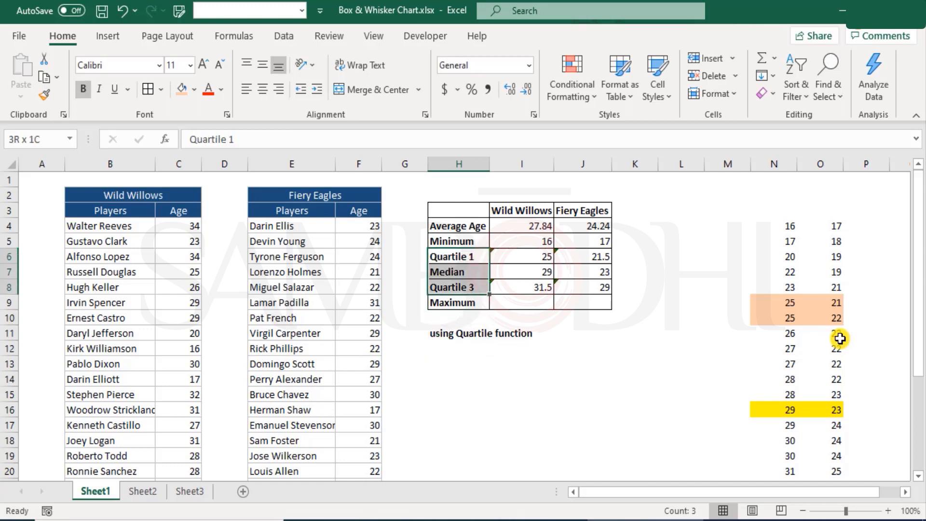
pyautogui.hotkey('shift', 'Right')
pyautogui.hotkey('shift', 'Right')
pyautogui.hotkey('ctrl', 'c')
pyautogui.press('Down')
pyautogui.press('Down')
pyautogui.press('Down')
pyautogui.press('Down')
pyautogui.press('Down')
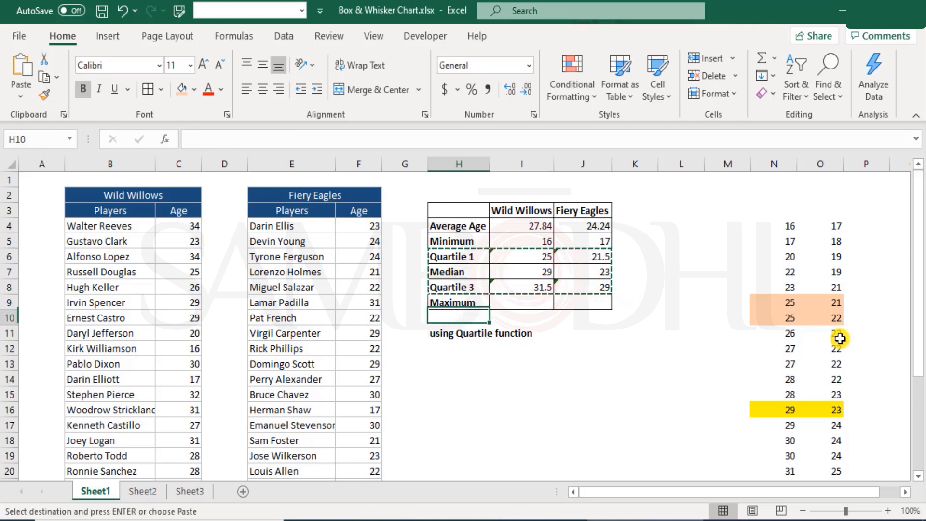
pyautogui.hotkey('ctrl', 'v')
# Clear the copied formulas from I12:J14, keeping the row labels and borders
pyautogui.press('Right')
pyautogui.hotkey('shift', 'Down')
pyautogui.hotkey('shift', 'Down')
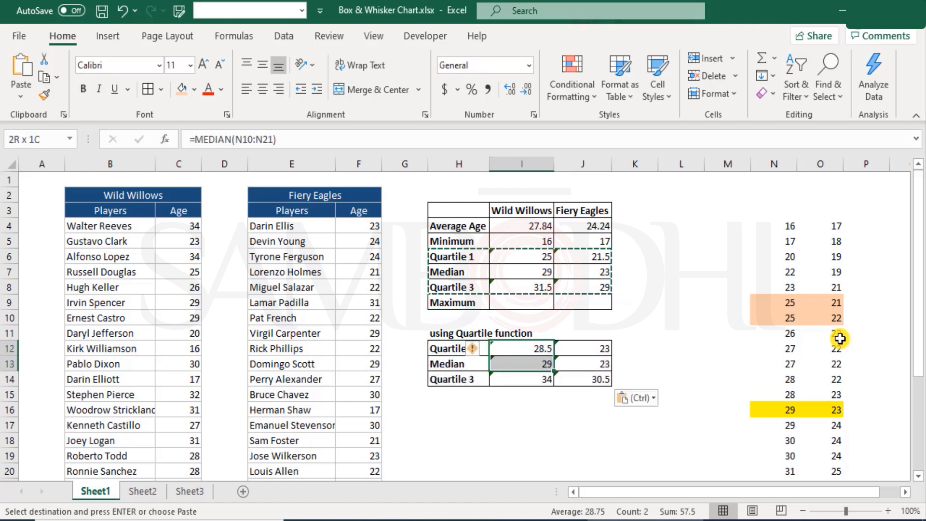
pyautogui.hotkey('shift', 'Right')
pyautogui.press('Delete')
pyautogui.press('Down')
pyautogui.press('Up')
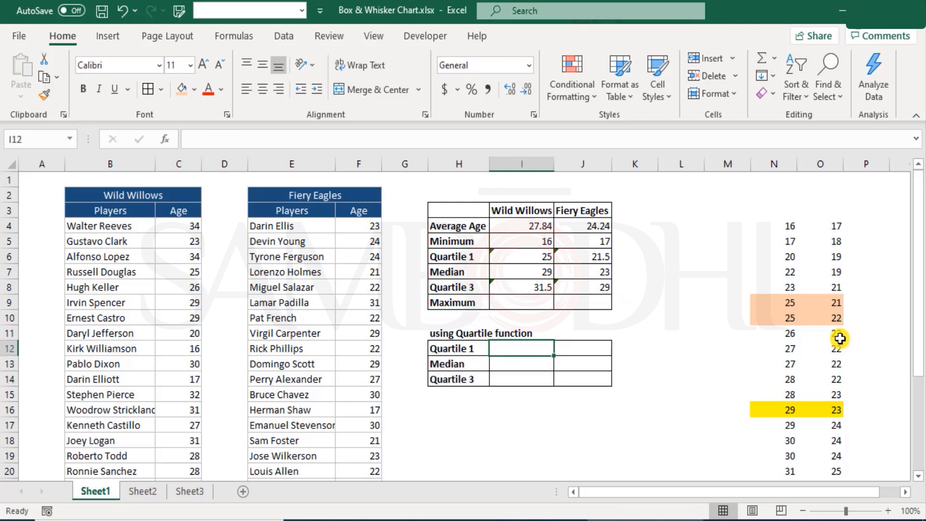
# Calculate Quartile 1 for Wild Willows in I12 with QUARTILE.EXC over the ages C4:C28 and quart 1
pyautogui.write('=qua')
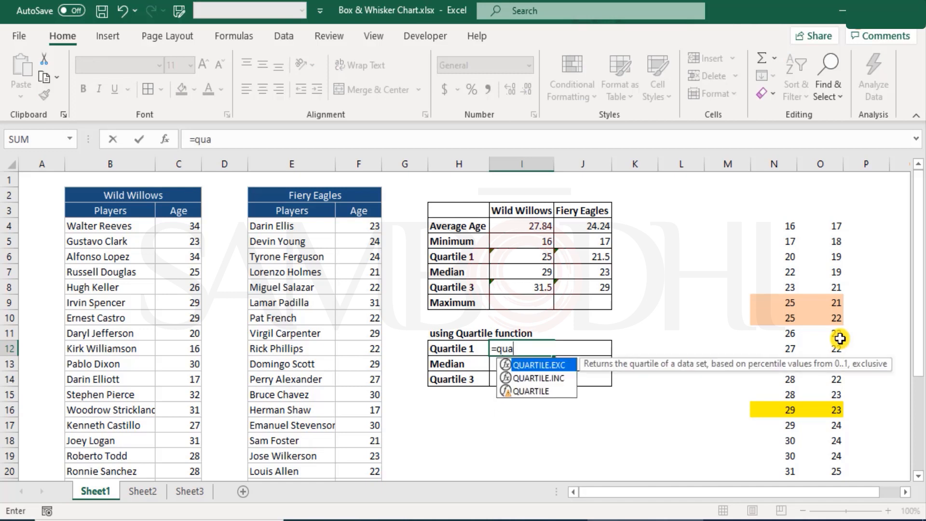
pyautogui.press('Tab')
pyautogui.click(181, 226)
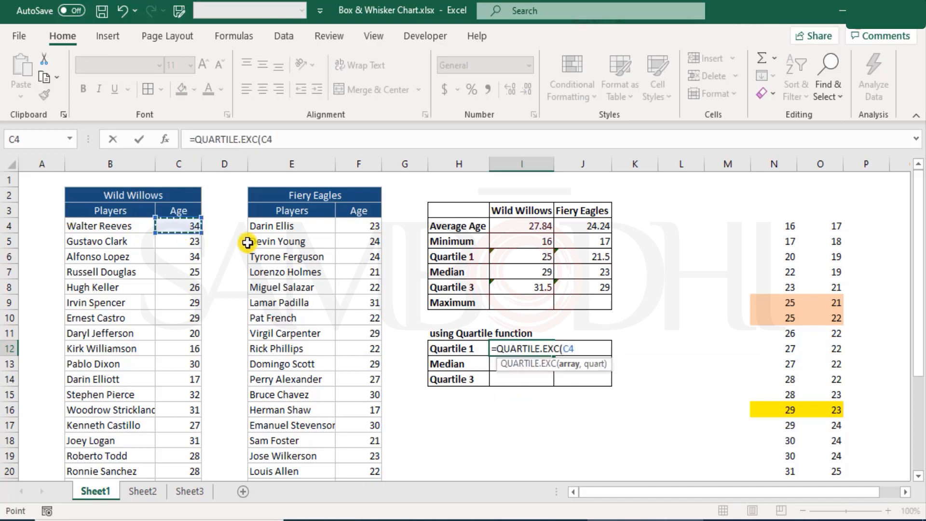
pyautogui.hotkey('ctrl', 'shift', 'Down')
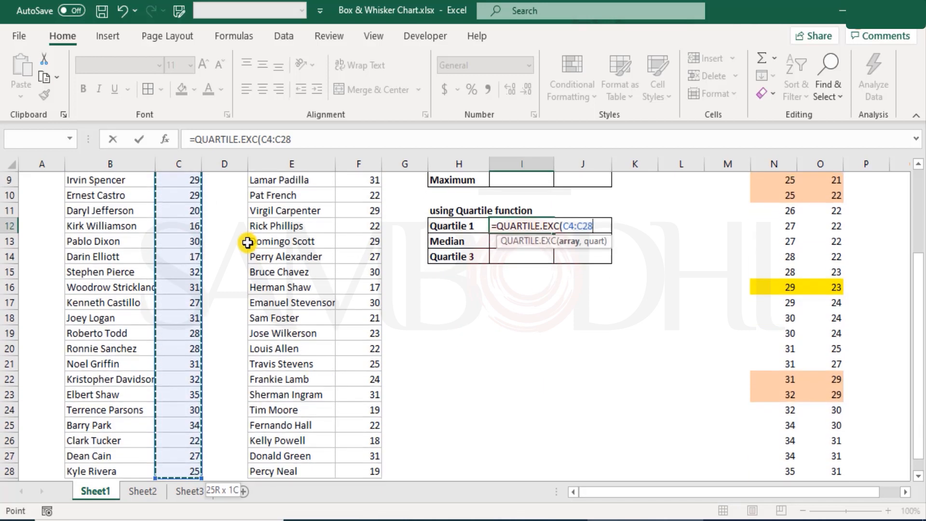
pyautogui.write(',')
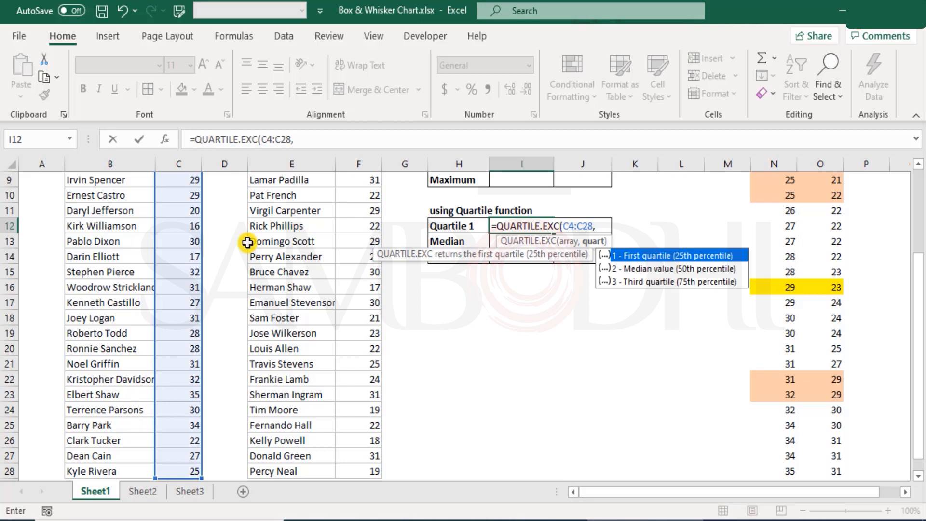
pyautogui.write('1')
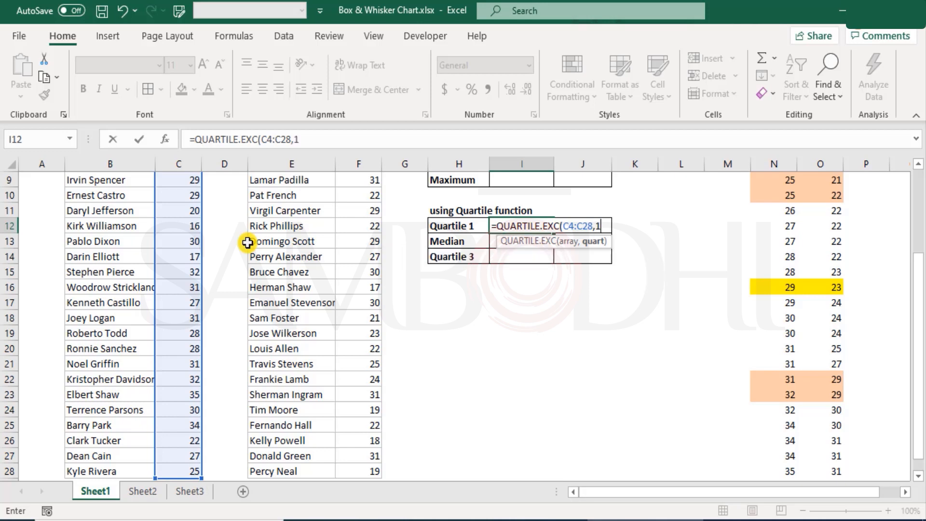
pyautogui.write(')')
pyautogui.hotkey('ctrl', 'Return')
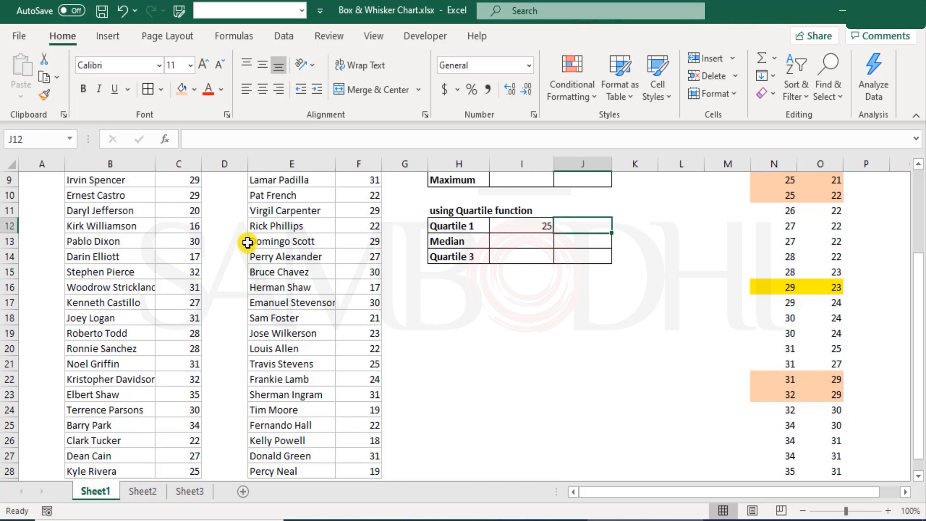
# Calculate Quartile 1 for Fiery Eagles in J12 with QUARTILE.EXC over the ages F4:F28 and quart 1
pyautogui.write('=qua')
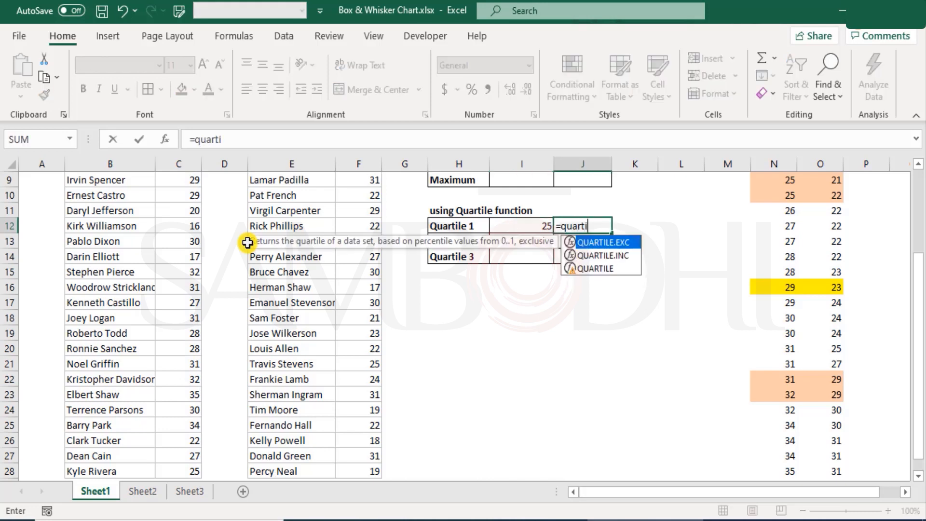
pyautogui.write('rti')
pyautogui.press('Tab')
pyautogui.press('Left')
pyautogui.press('Left')
pyautogui.press('Left')
pyautogui.press('Left')
pyautogui.hotkey('ctrl', 'Up')
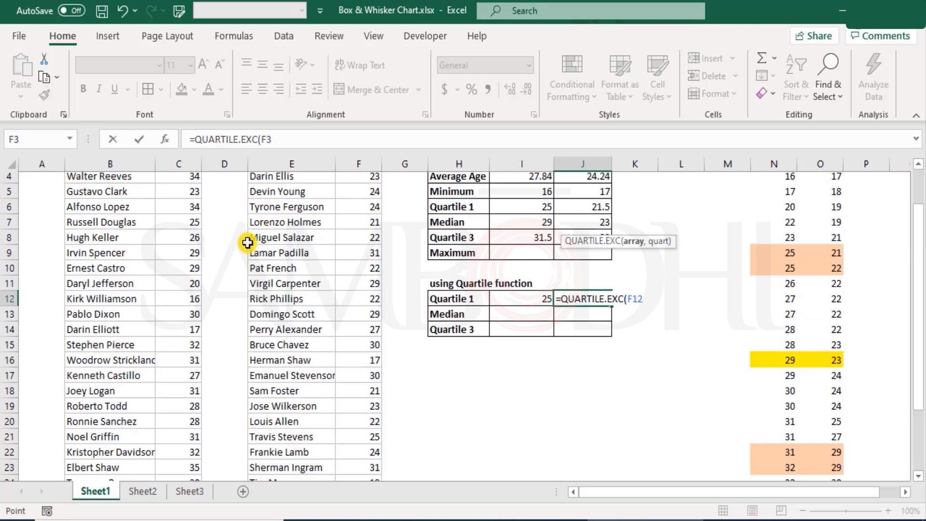
pyautogui.press('Down')
pyautogui.hotkey('ctrl', 'shift', 'Down')
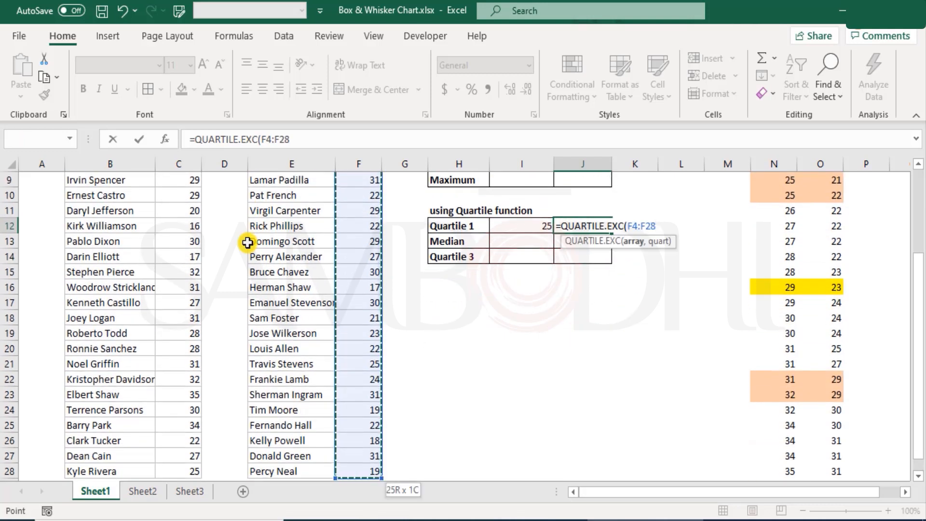
pyautogui.write(',1')
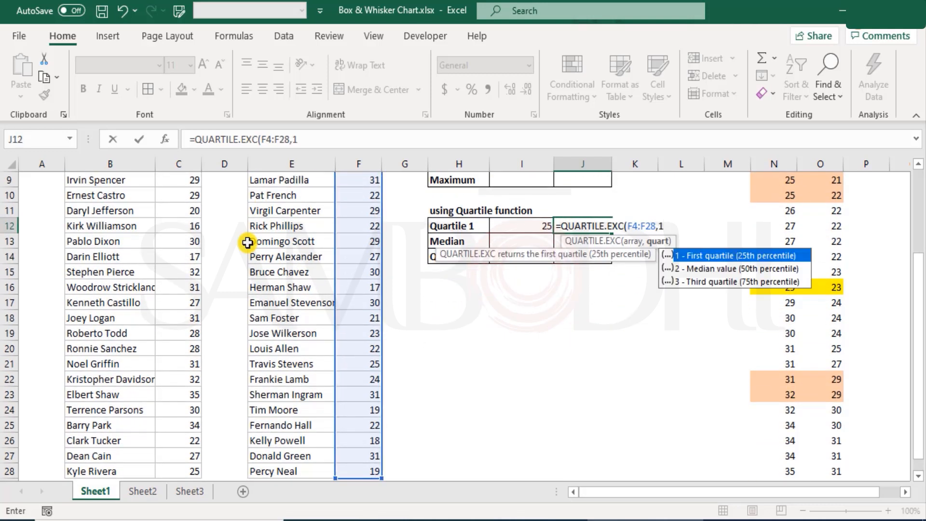
pyautogui.write(')')
pyautogui.press('Return')
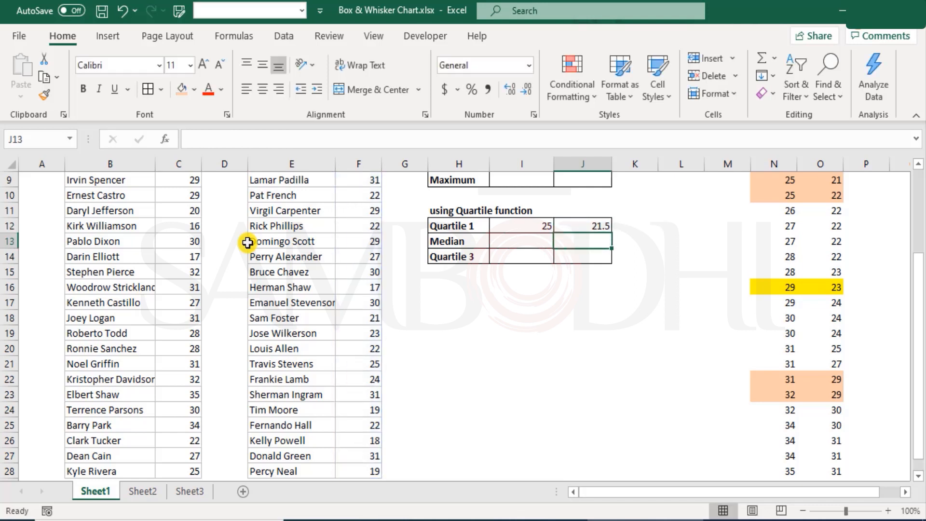
# Calculate the Median for Wild Willows in I13 with QUARTILE.EXC over the ages C4:C28 and quart 2
pyautogui.press('Left')
pyautogui.write('=')
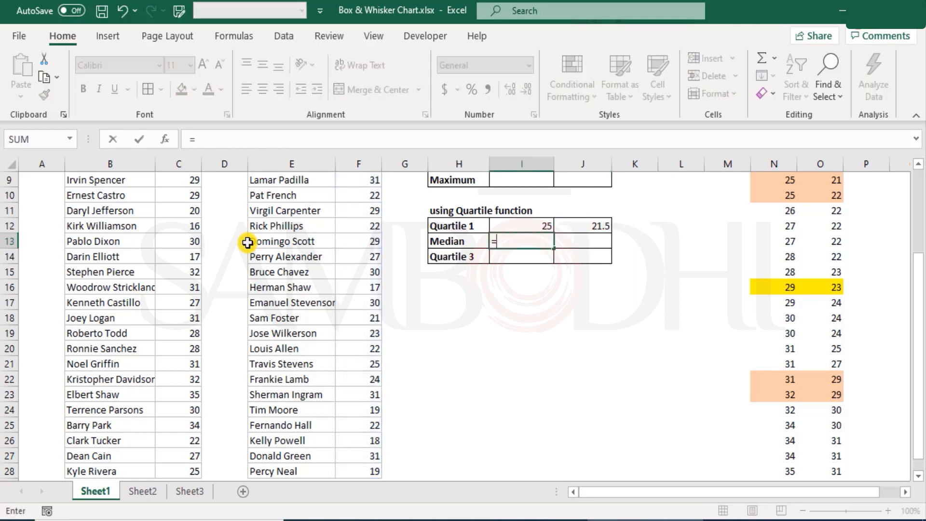
pyautogui.write('qua')
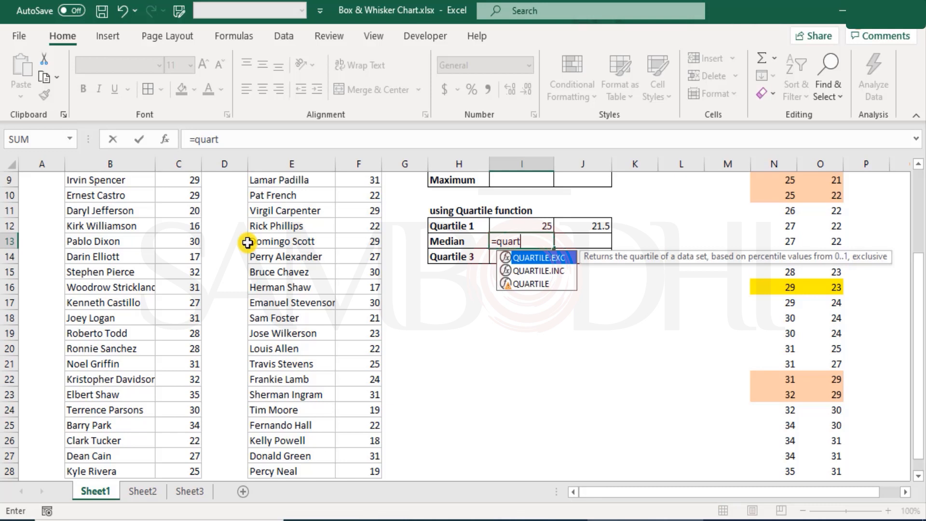
pyautogui.write('rt')
pyautogui.press('Tab')
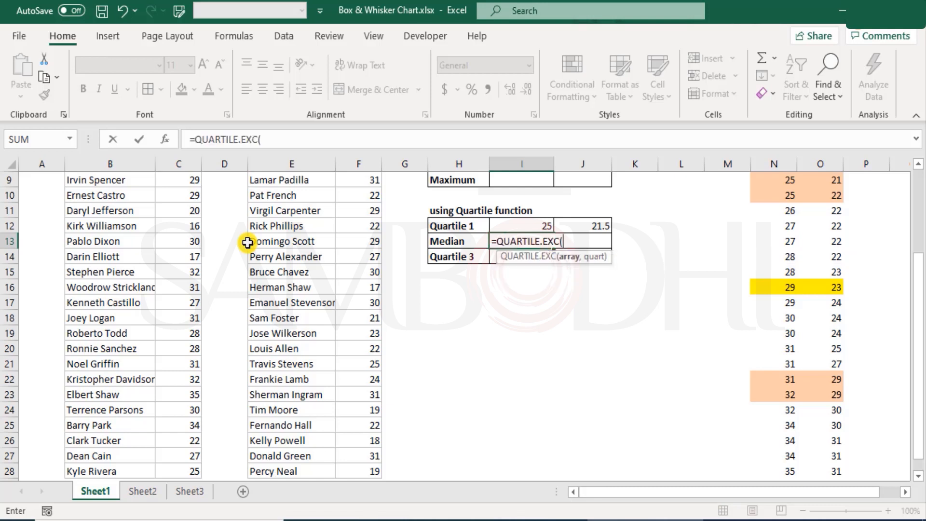
pyautogui.scroll(3, 231, 241)
pyautogui.click(186, 225)
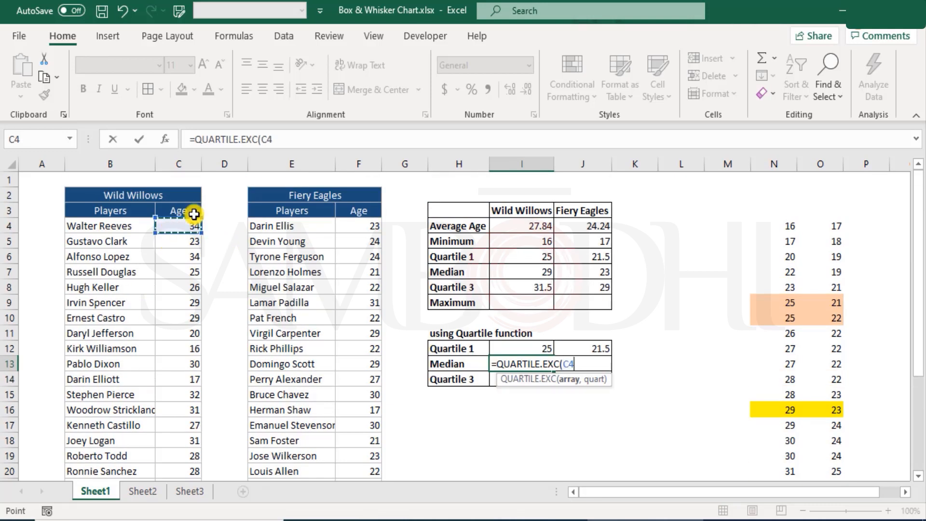
pyautogui.hotkey('ctrl', 'shift', 'Down')
pyautogui.write(',')
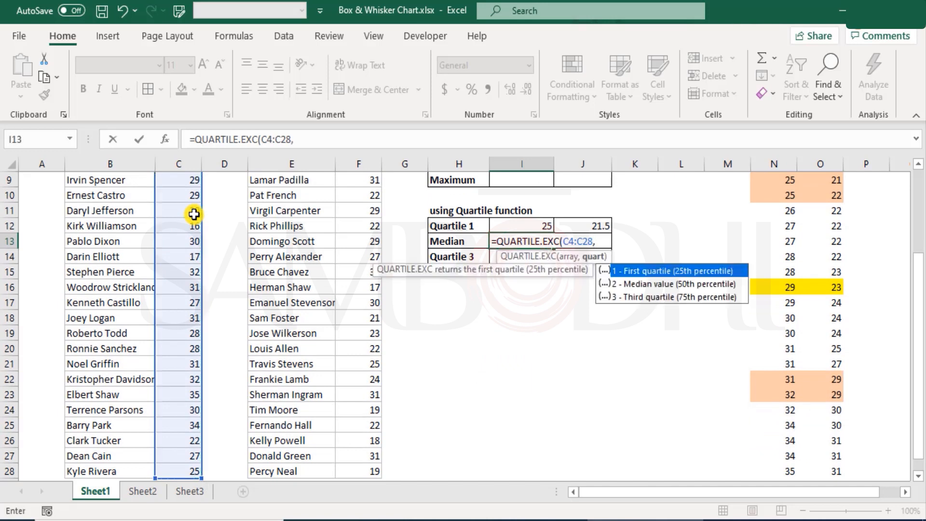
pyautogui.press('Down')
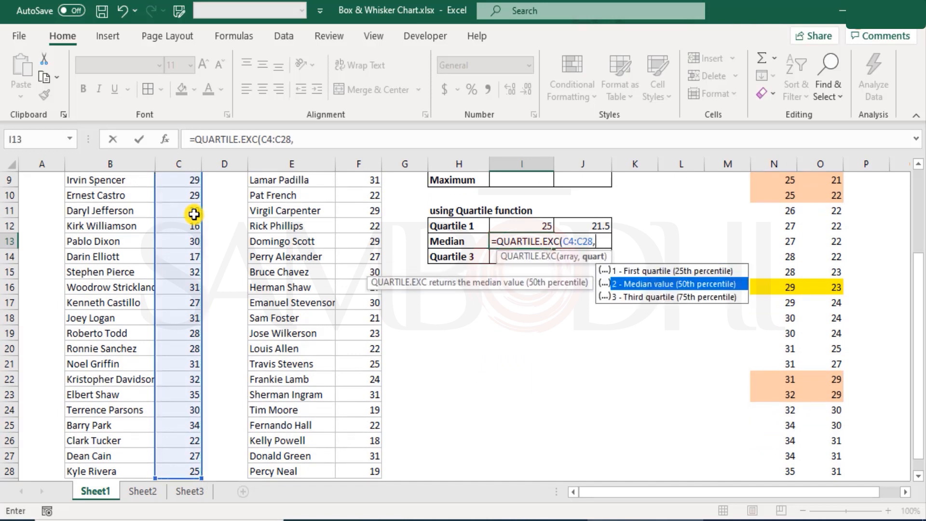
pyautogui.press('Tab')
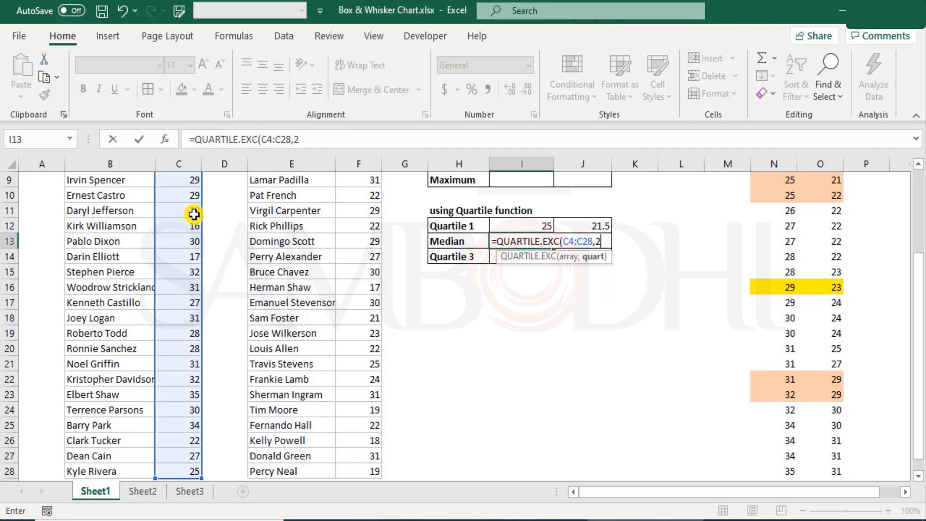
pyautogui.write(')')
pyautogui.press('Return')
# Calculate the Median for Fiery Eagles in J13 with QUARTILE.EXC over the ages F4:F28 and quart 2
pyautogui.press('Up')
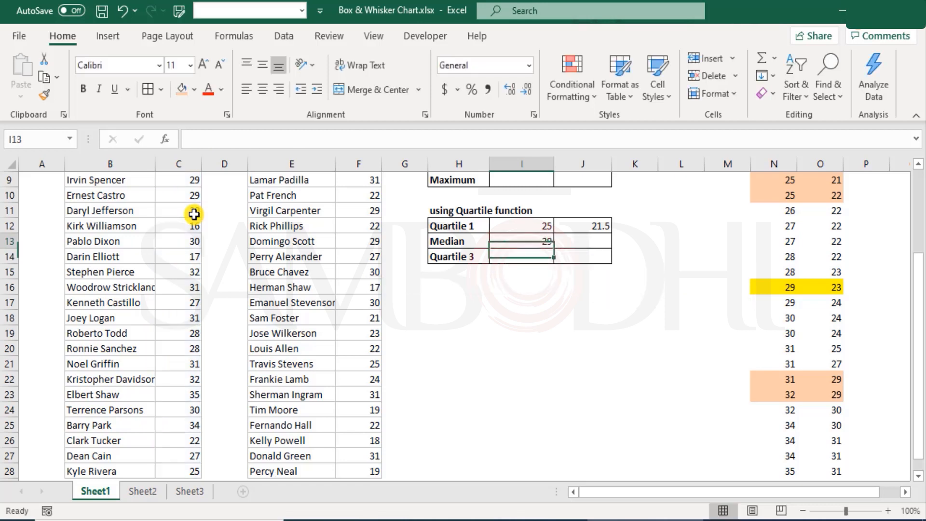
pyautogui.press('Right')
pyautogui.write('=')
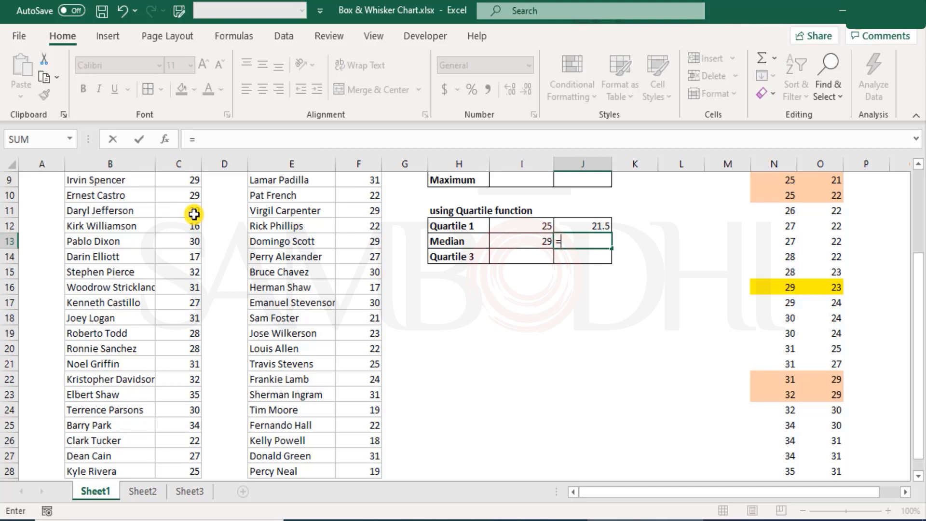
pyautogui.write('qua')
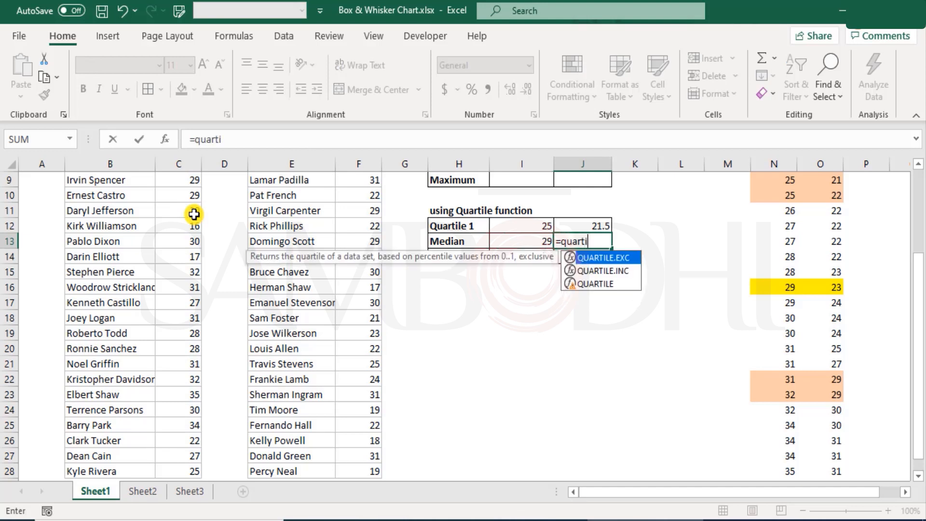
pyautogui.write('rti')
pyautogui.press('Tab')
pyautogui.press('Left')
pyautogui.press('Left')
pyautogui.press('Left')
pyautogui.press('Left')
pyautogui.press('Left')
pyautogui.hotkey('ctrl', 'Up')
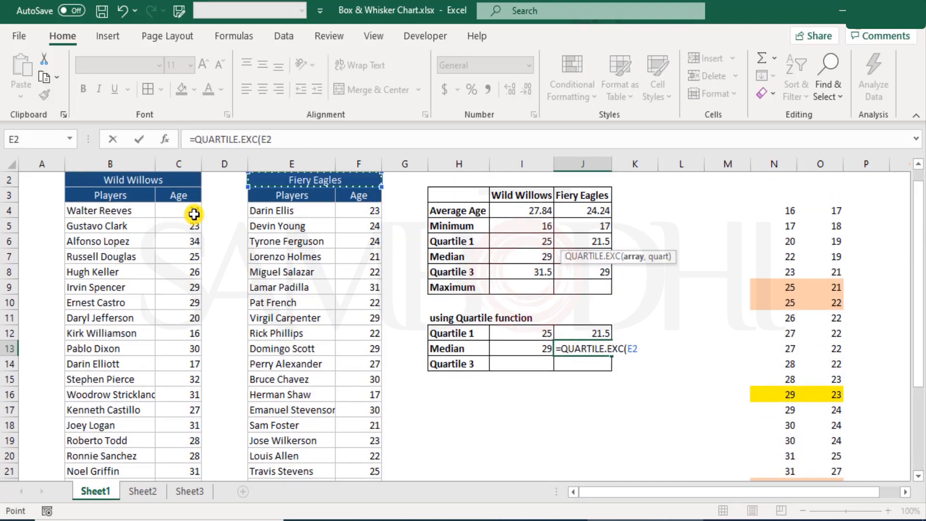
pyautogui.press('Right')
pyautogui.press('Down')
pyautogui.press('Down')
pyautogui.press('Down')
pyautogui.press('Left')
pyautogui.press('Up')
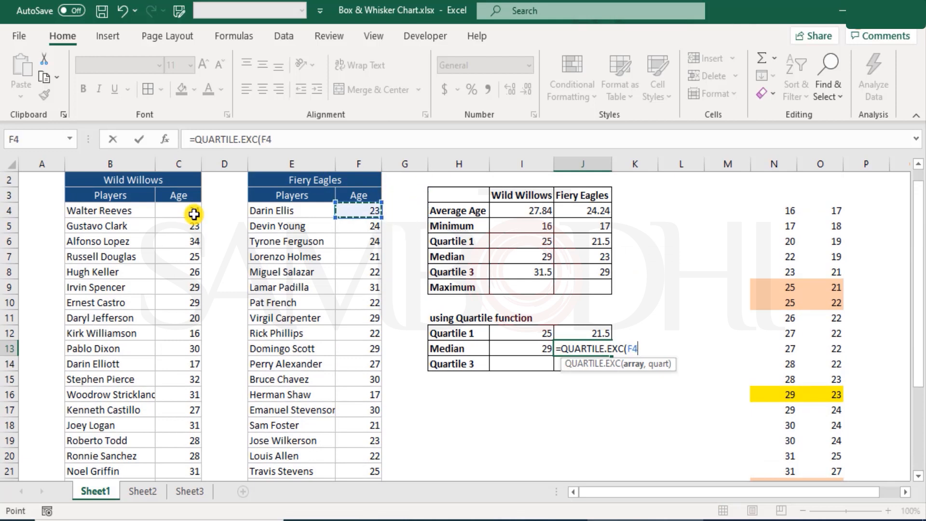
pyautogui.hotkey('ctrl', 'shift', 'Down')
pyautogui.write(',')
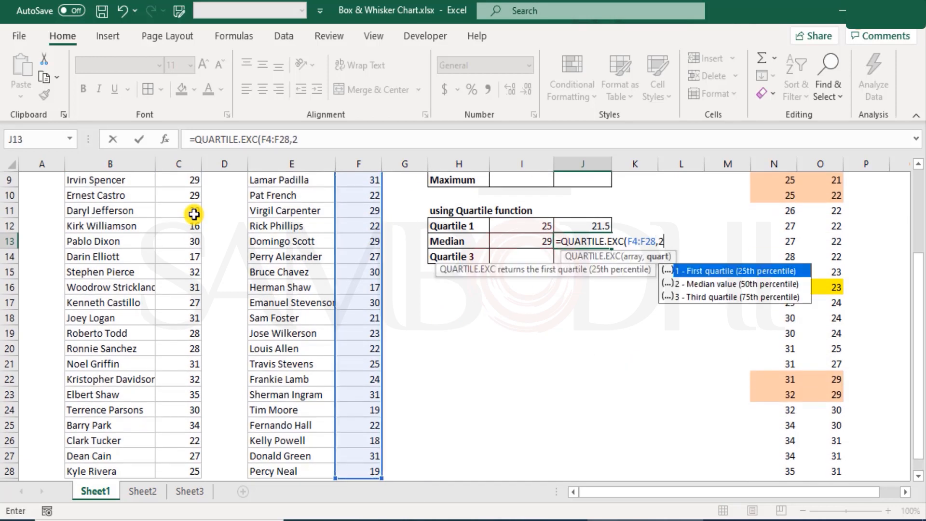
pyautogui.write('2)')
pyautogui.press('Return')
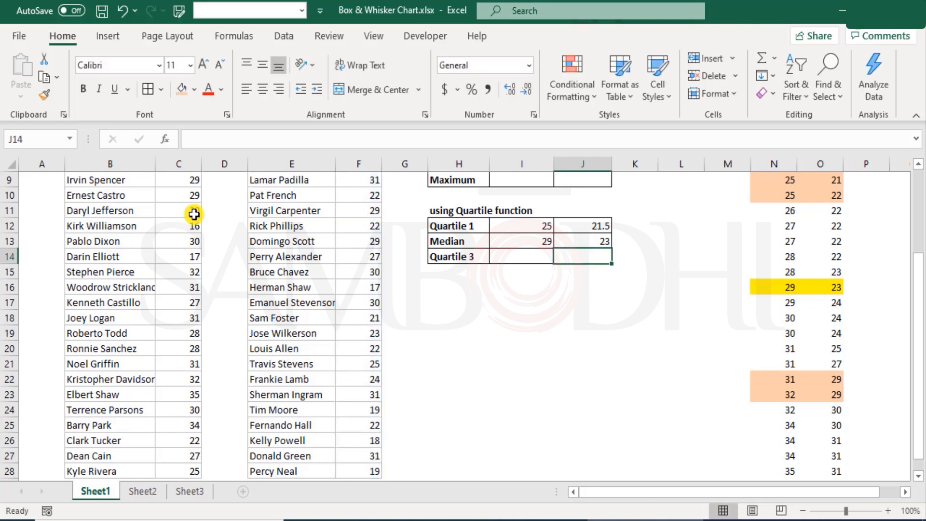
# Calculate Quartile 3 for Wild Willows in I14 with QUARTILE.EXC over the ages C4:C28 and quart 3
pyautogui.press('Left')
pyautogui.write('=q')
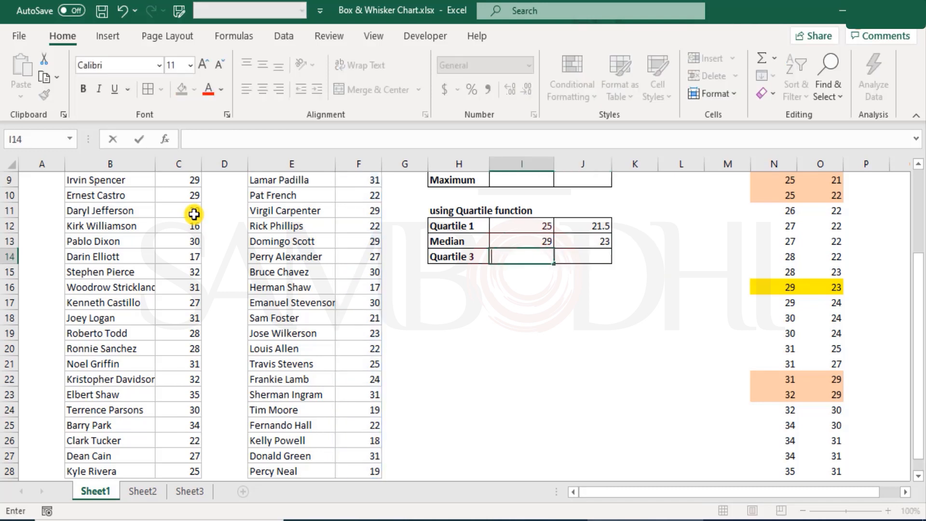
pyautogui.write('ua')
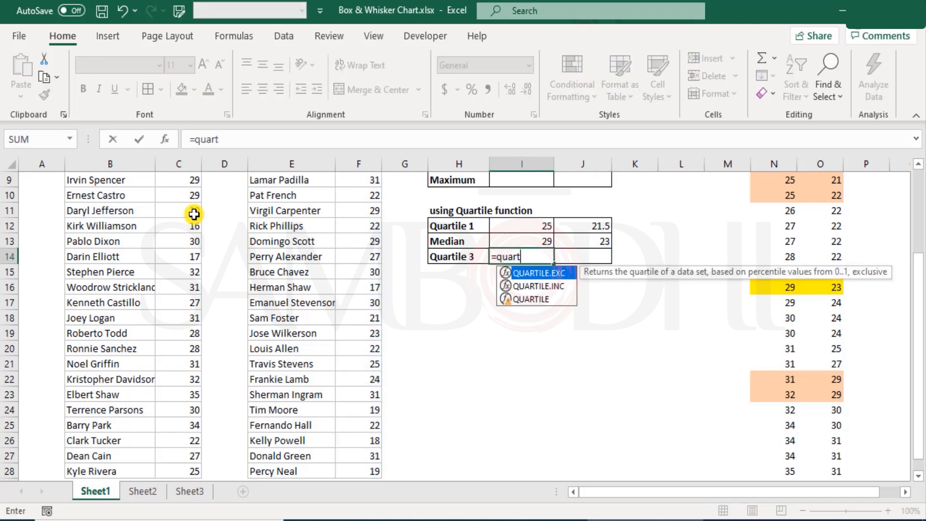
pyautogui.write('rt')
pyautogui.press('Tab')
pyautogui.press('Left')
pyautogui.press('Left')
pyautogui.press('Left')
pyautogui.press('Left')
pyautogui.press('Left')
pyautogui.press('Left')
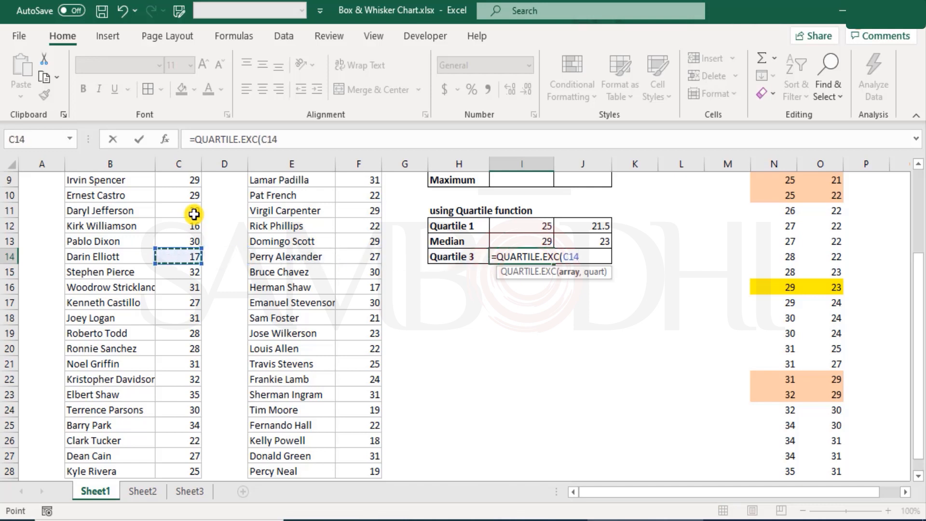
pyautogui.hotkey('ctrl', 'Up')
pyautogui.press('Down')
pyautogui.hotkey('ctrl', 'shift', 'Down')
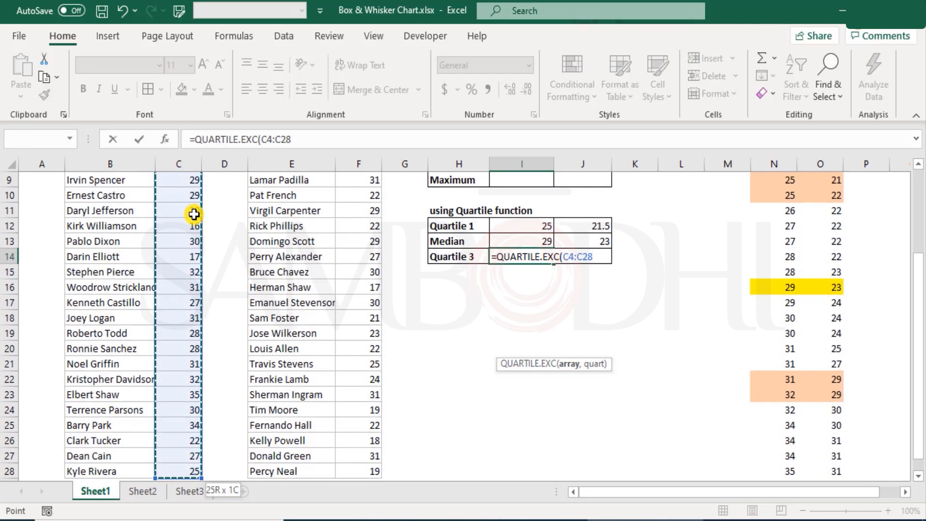
pyautogui.write(',')
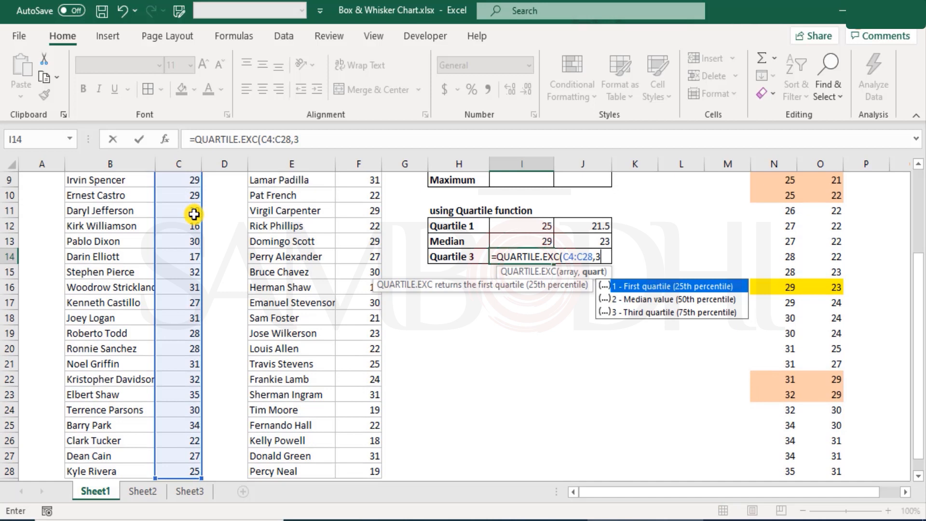
pyautogui.write('3')
pyautogui.press('BackSpace')
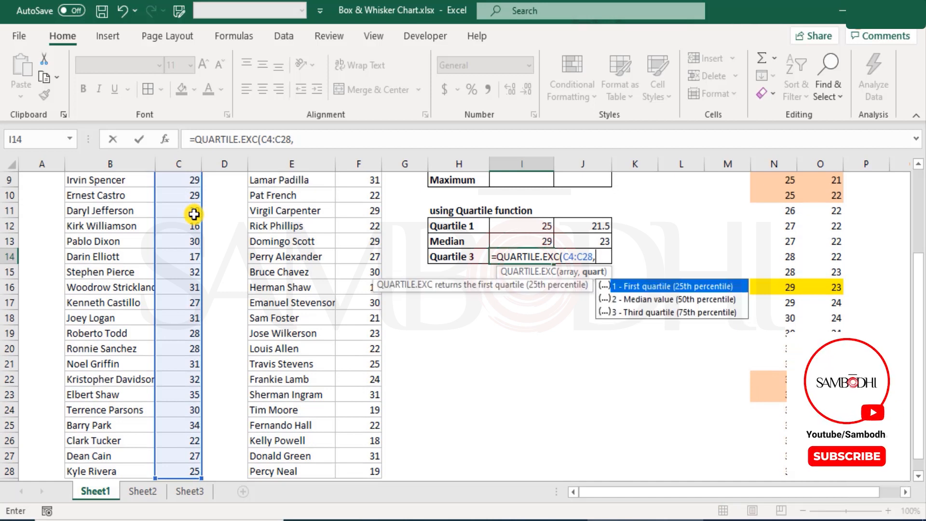
pyautogui.write('3')
pyautogui.press('Tab')
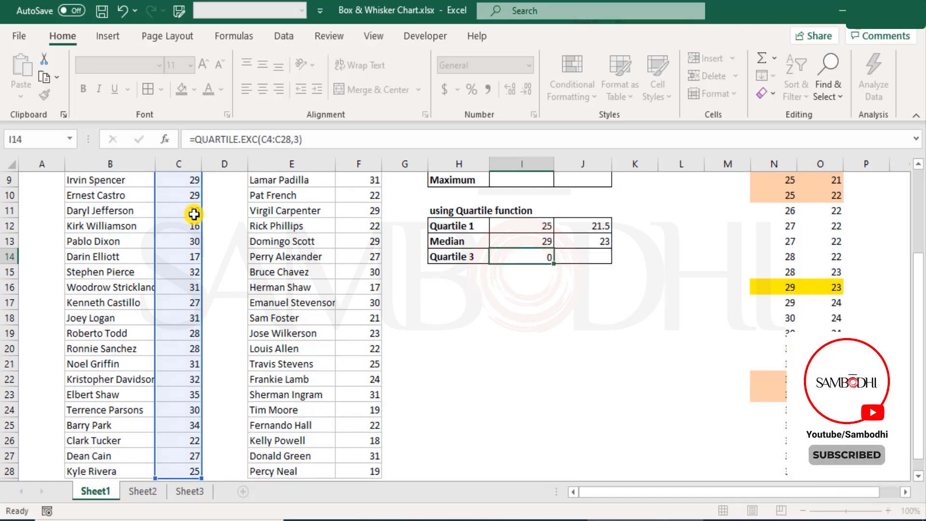
# Calculate Quartile 3 for Fiery Eagles in J14 with QUARTILE.EXC over the ages F4:F28 and quart 3
pyautogui.write('=qu')
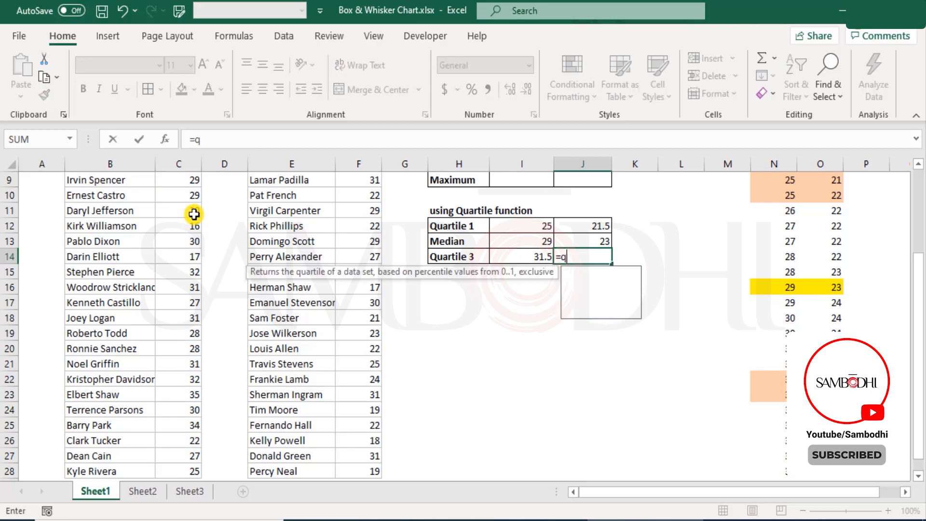
pyautogui.press('Tab')
pyautogui.press('Left')
pyautogui.press('Left')
pyautogui.press('Left')
pyautogui.press('Left')
pyautogui.hotkey('ctrl', 'Up')
pyautogui.press('Down')
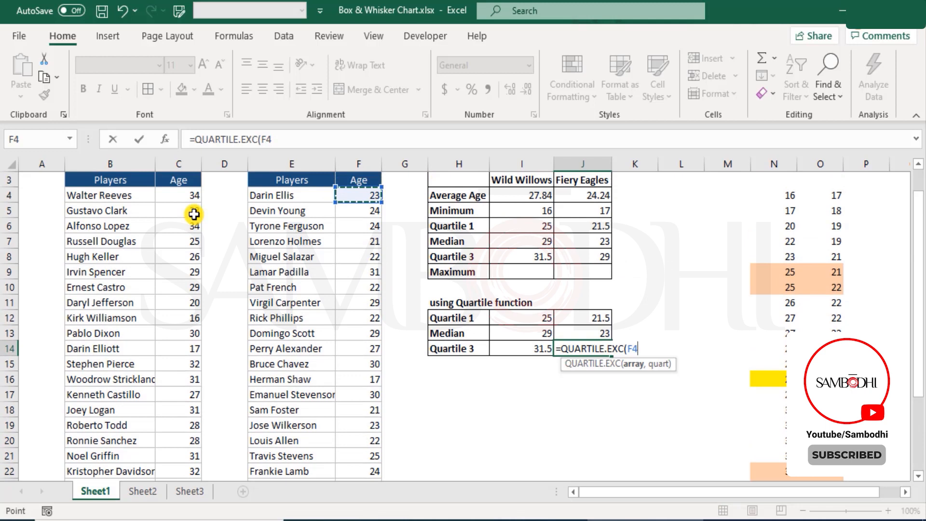
pyautogui.hotkey('ctrl', 'shift', 'Down')
pyautogui.write(',')
pyautogui.press('Down')
pyautogui.press('Down')
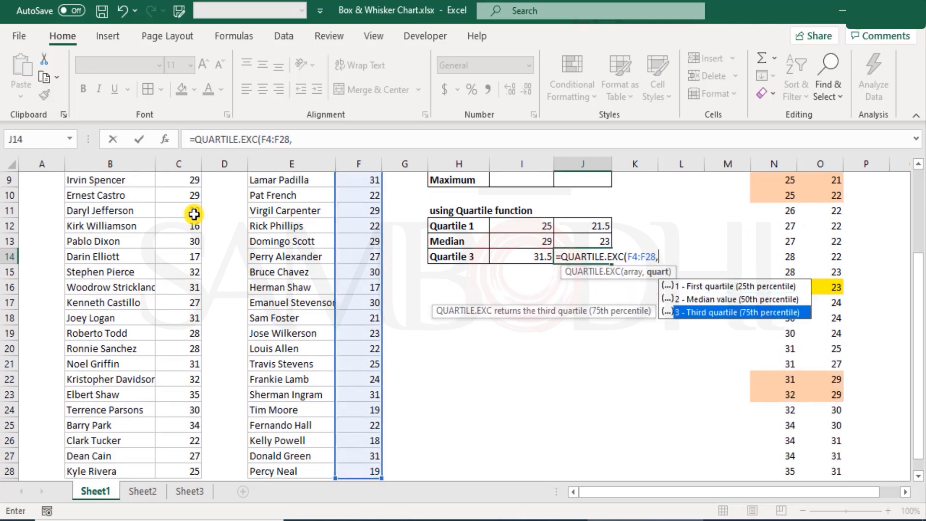
pyautogui.press('Tab')
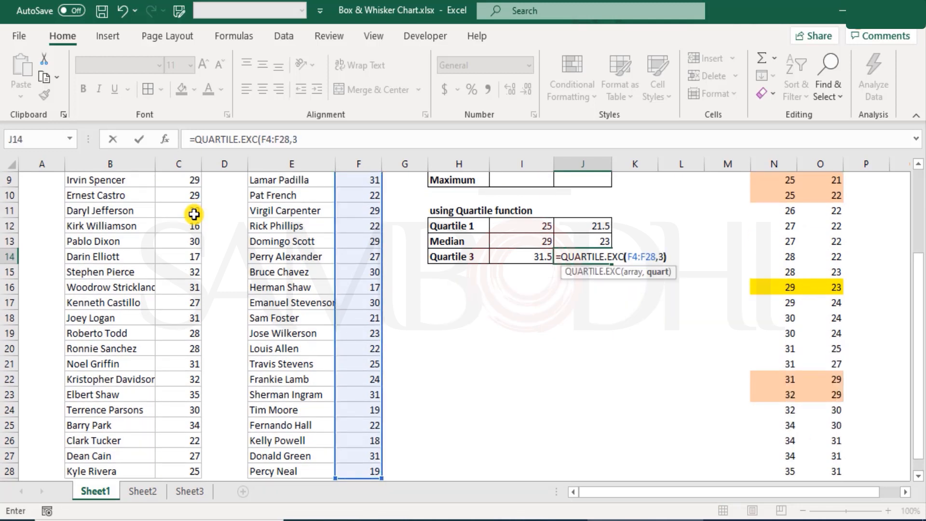
pyautogui.press('Return')
pyautogui.press('Up')
pyautogui.press('Left')
pyautogui.press('Right')
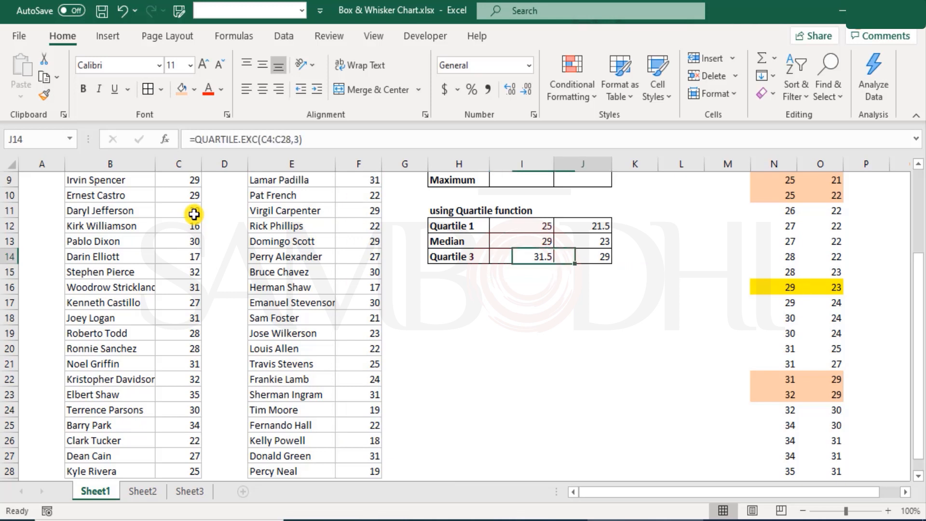
# Compare both teams' quartiles and medians in I6:J8 with the QUARTILE.EXC results in I12:J14 by selecting both blocks
pyautogui.scroll(3, 625, 404)
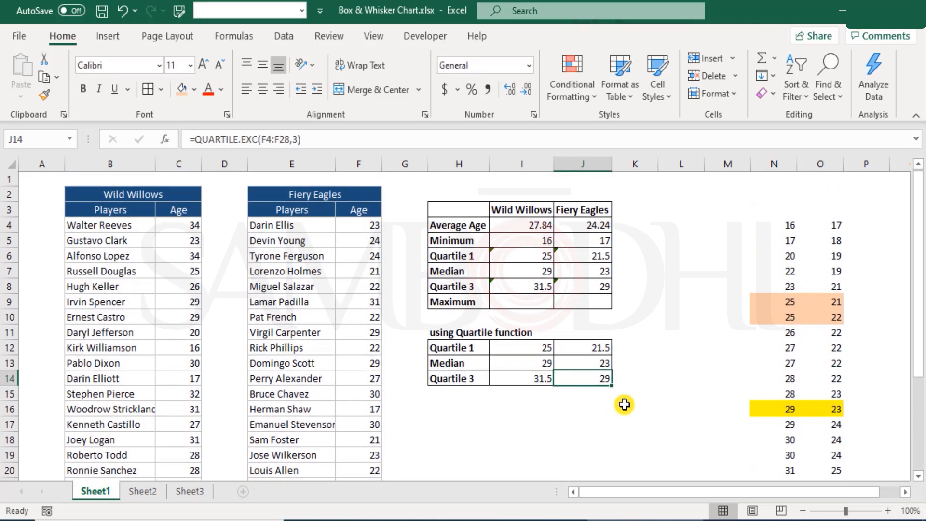
pyautogui.moveTo(535, 256); pyautogui.dragTo(546, 287)
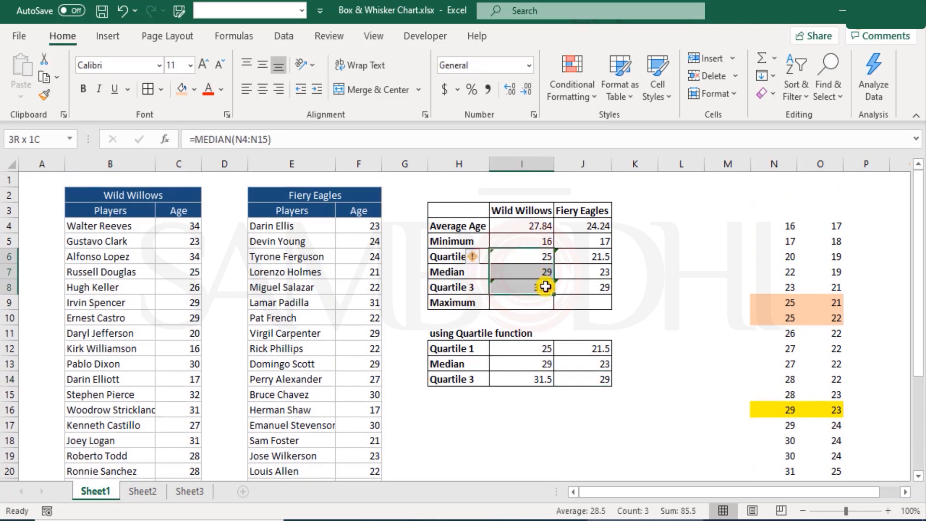
pyautogui.moveTo(544, 348); pyautogui.dragTo(543, 379)
pyautogui.moveTo(579, 348); pyautogui.dragTo(590, 378)
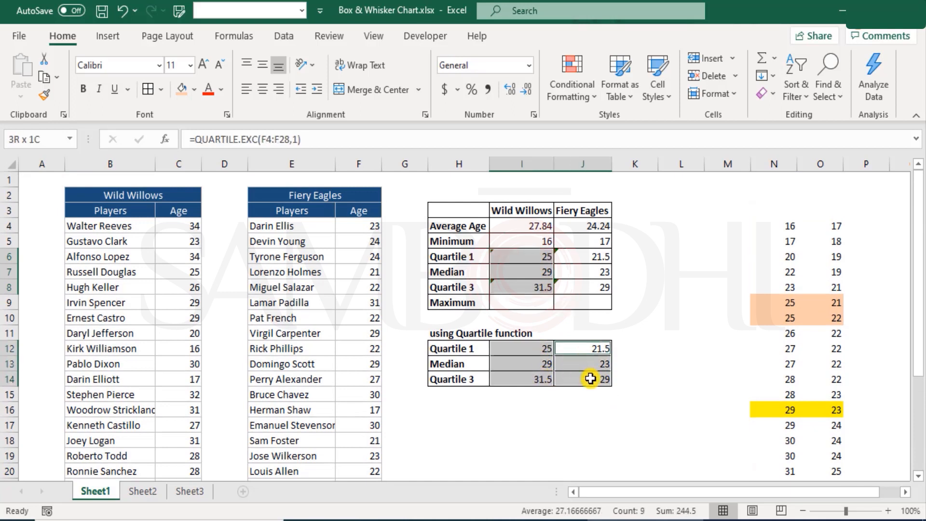
pyautogui.moveTo(597, 258); pyautogui.dragTo(599, 284)
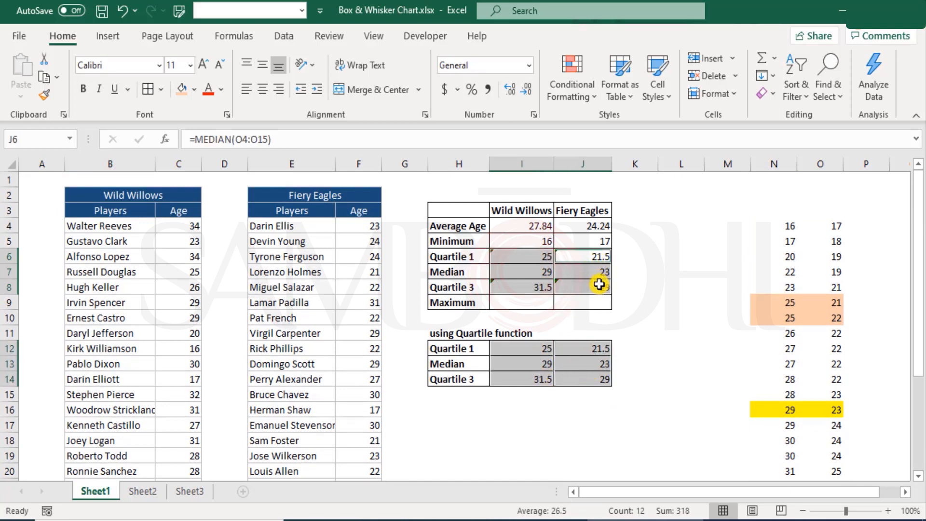
# Review the sorted ages in N4:N15, the quartile function table H12:J14 and the Wild Willows ages in column C
pyautogui.moveTo(789, 226); pyautogui.dragTo(789, 396)
pyautogui.scroll(-3, 814, 386)
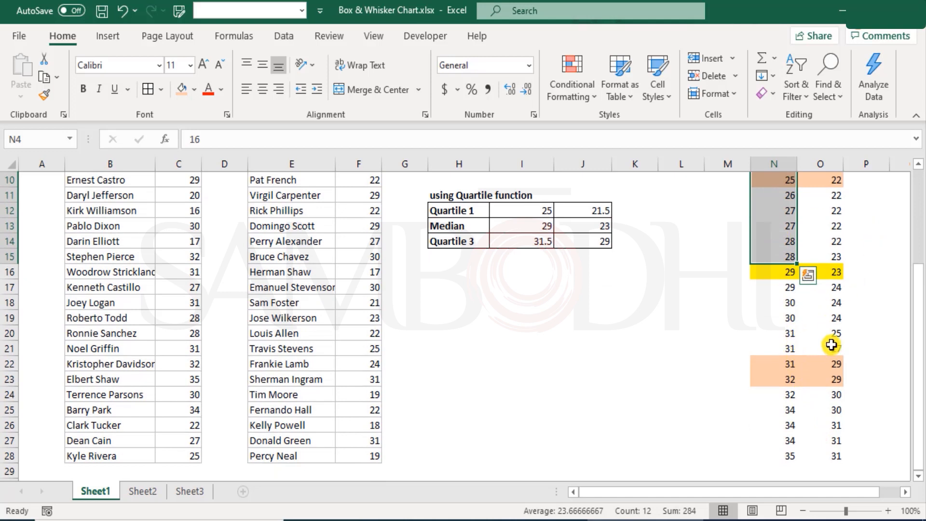
pyautogui.scroll(3, 830, 344)
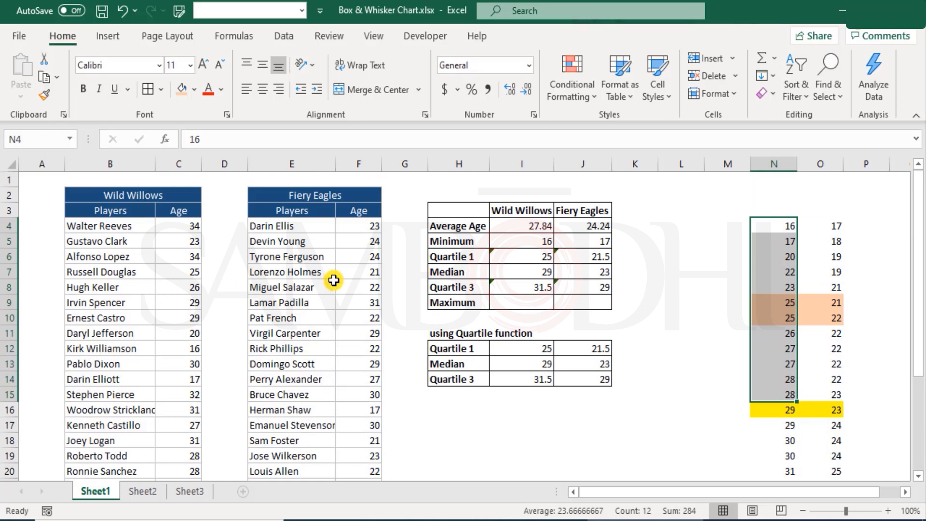
pyautogui.moveTo(458, 351); pyautogui.dragTo(583, 379)
pyautogui.click(450, 349)
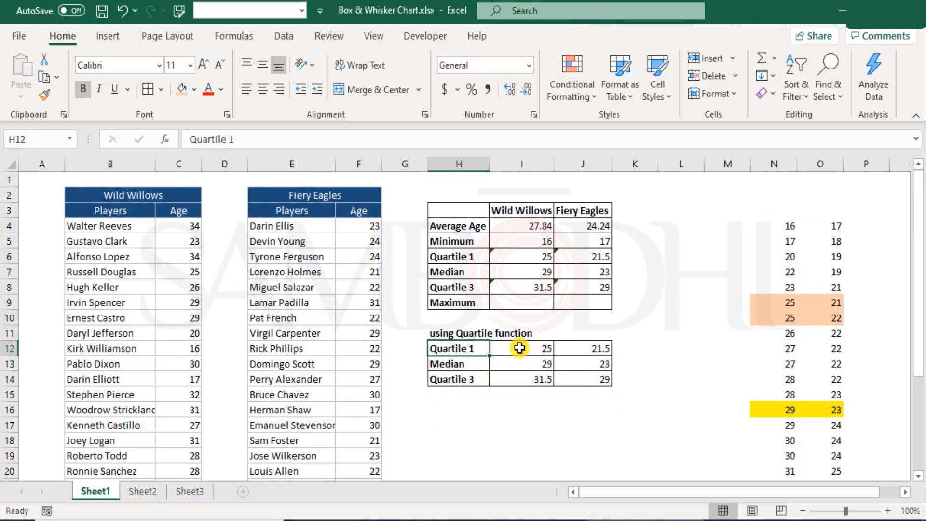
pyautogui.click(519, 348)
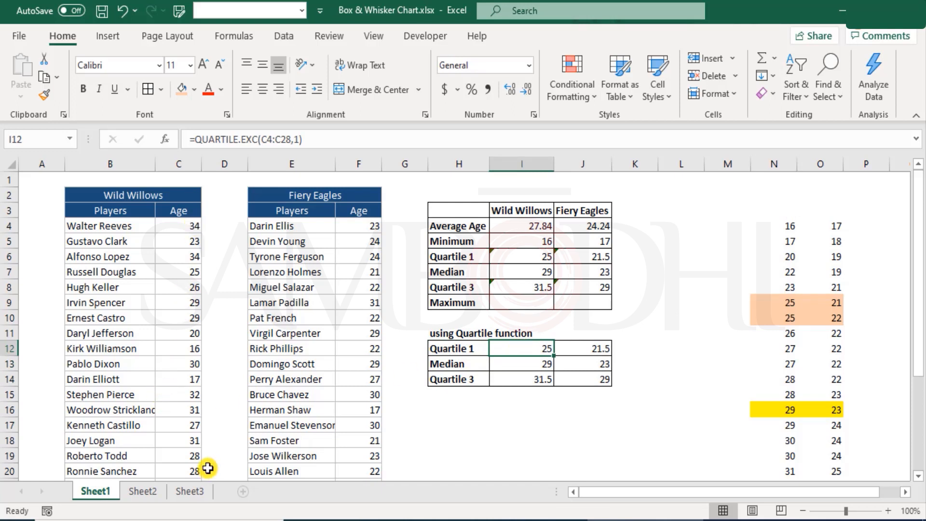
pyautogui.moveTo(188, 225); pyautogui.dragTo(174, 453)
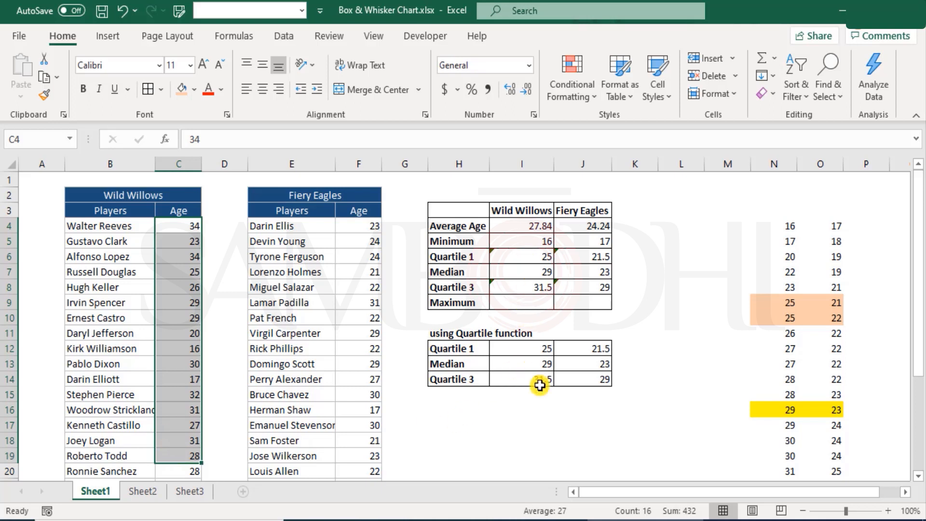
# Inspect the QUARTILE.EXC formulas in I12, I13 and I14 and the MEDIAN formula in I7, ending with H12:J14 selected
pyautogui.doubleClick(523, 345)
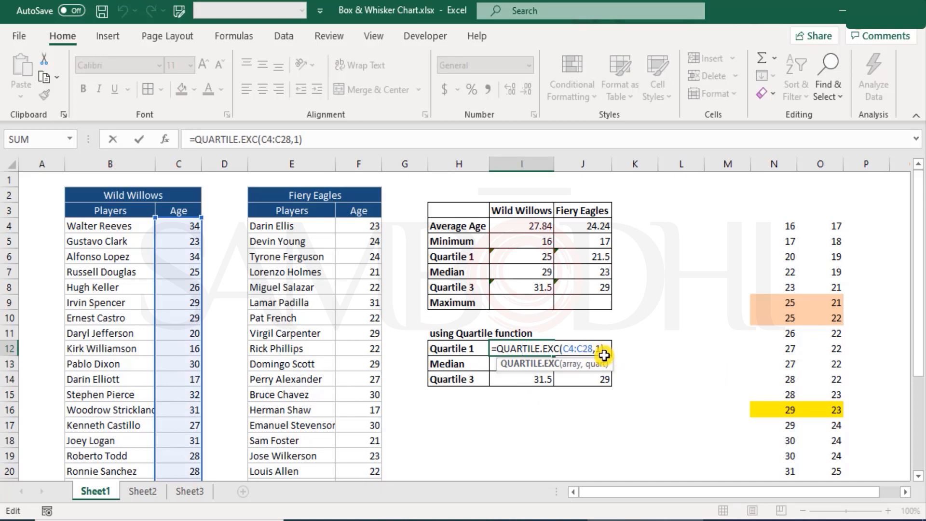
pyautogui.press('Escape')
pyautogui.click(533, 365)
pyautogui.doubleClick(511, 365)
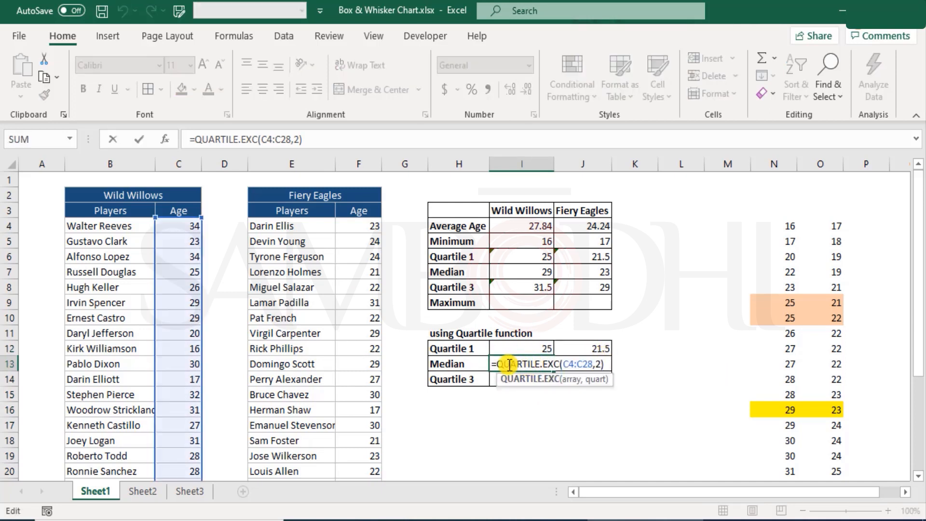
pyautogui.press('Escape')
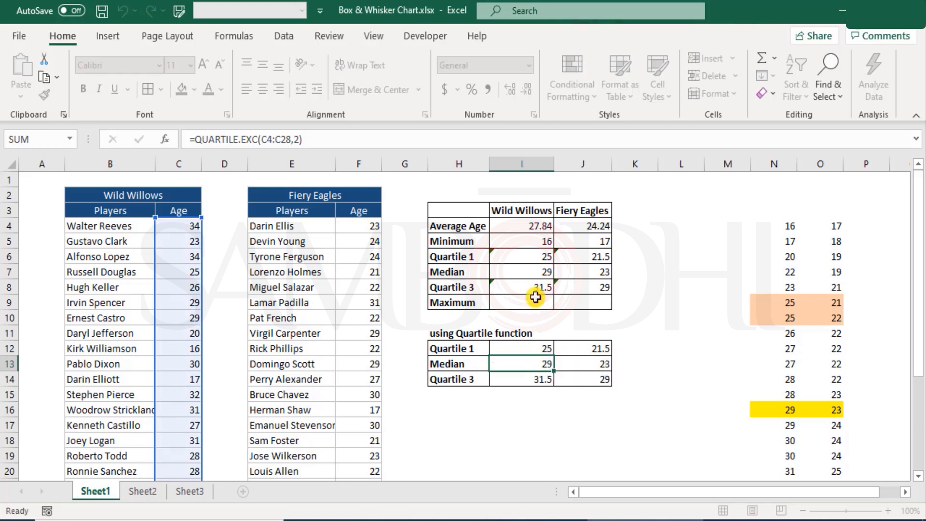
pyautogui.click(533, 270)
pyautogui.doubleClick(534, 270)
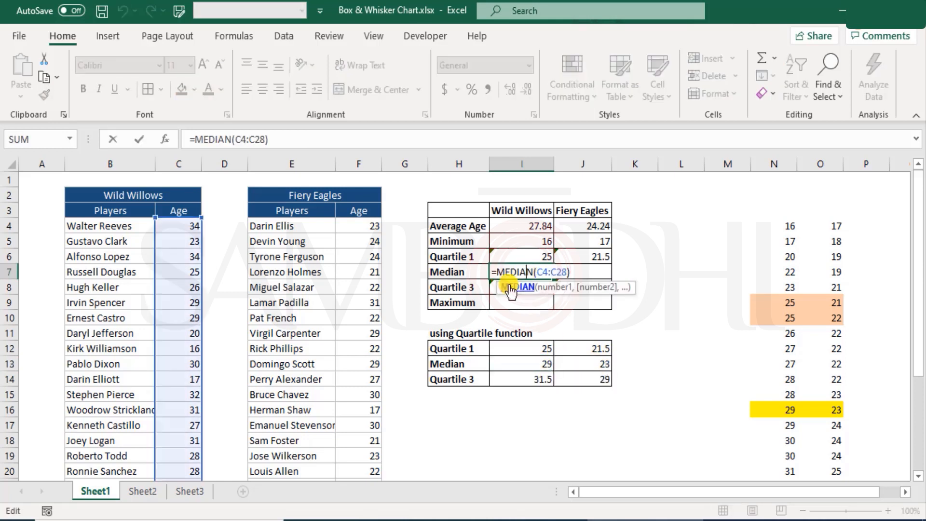
pyautogui.press('Escape')
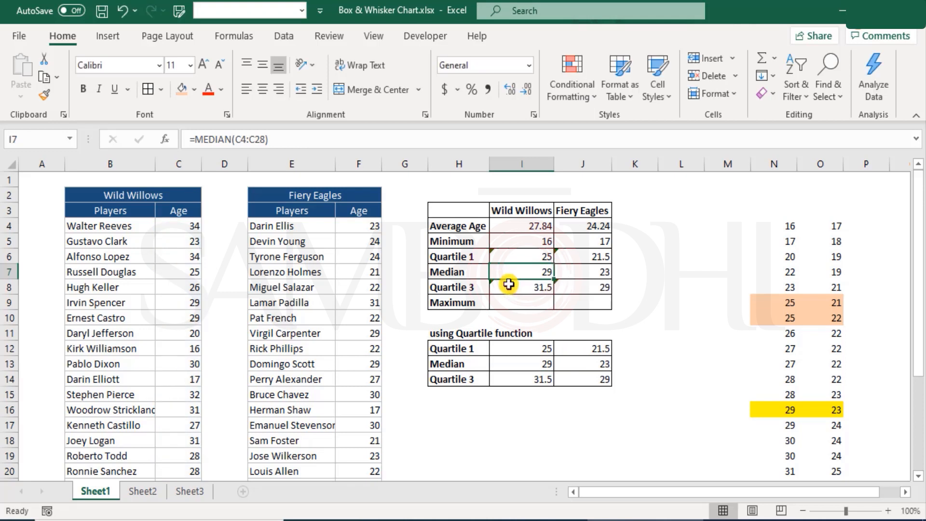
pyautogui.doubleClick(522, 379)
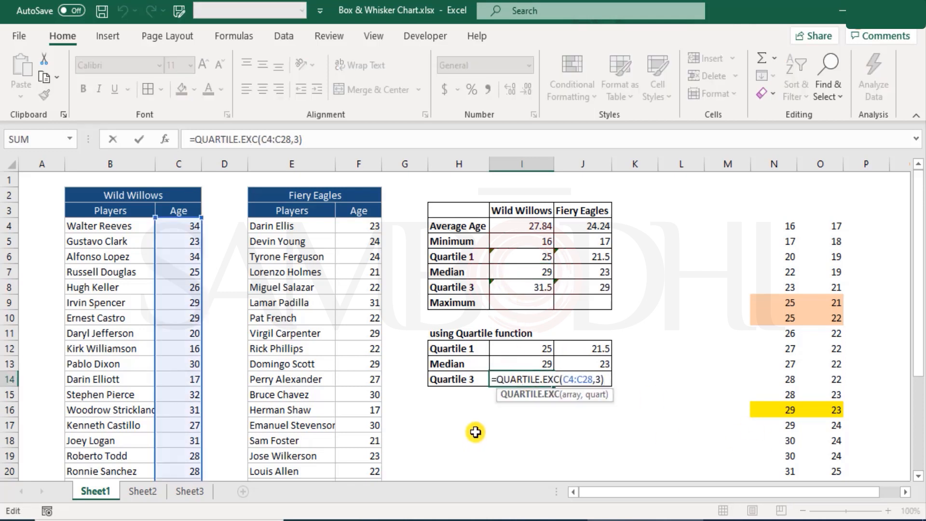
pyautogui.press('Escape')
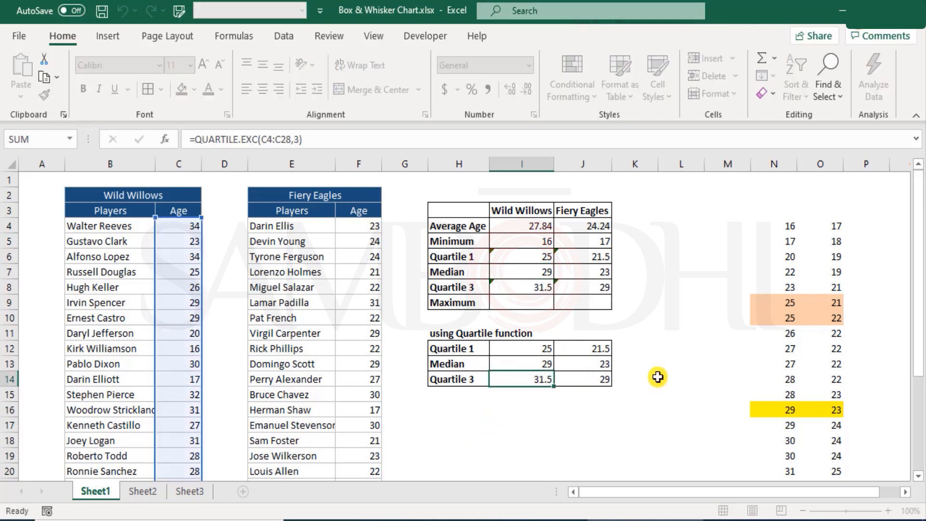
pyautogui.moveTo(473, 347); pyautogui.dragTo(593, 378)
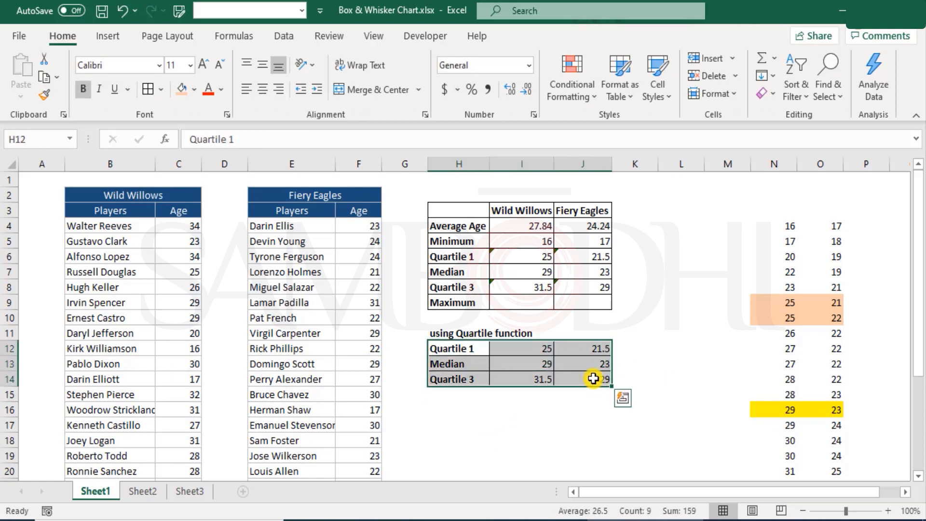
# Calculate the Maximum for Wild Willows in I9 with MAX over the ages C4:C28
pyautogui.click(512, 303)
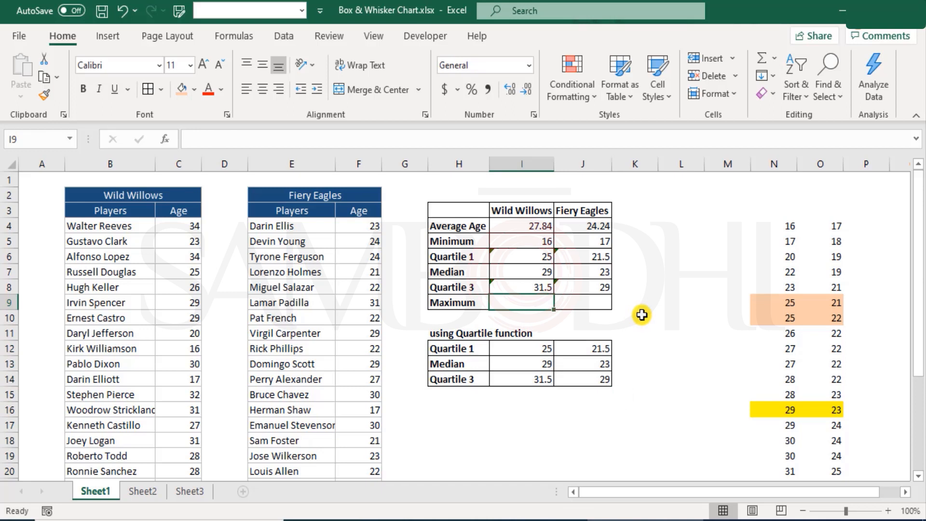
pyautogui.write('=max')
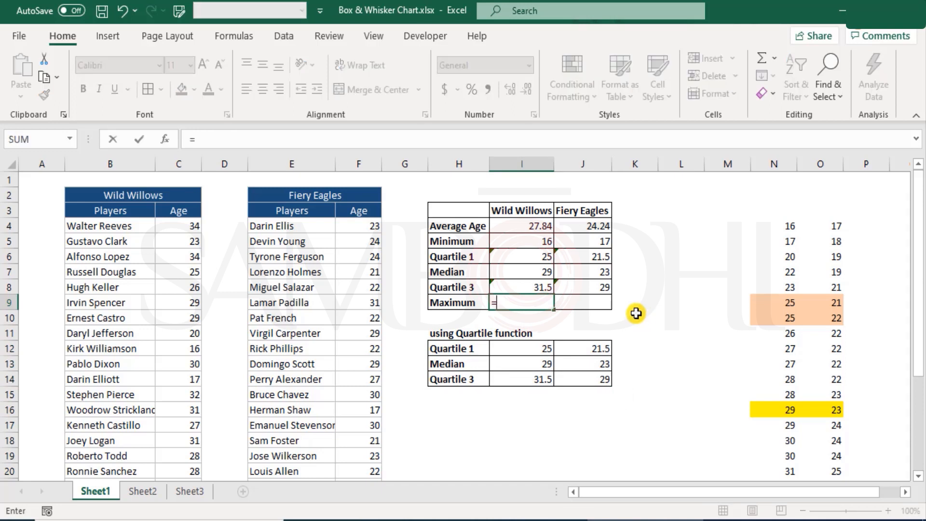
pyautogui.press('Tab')
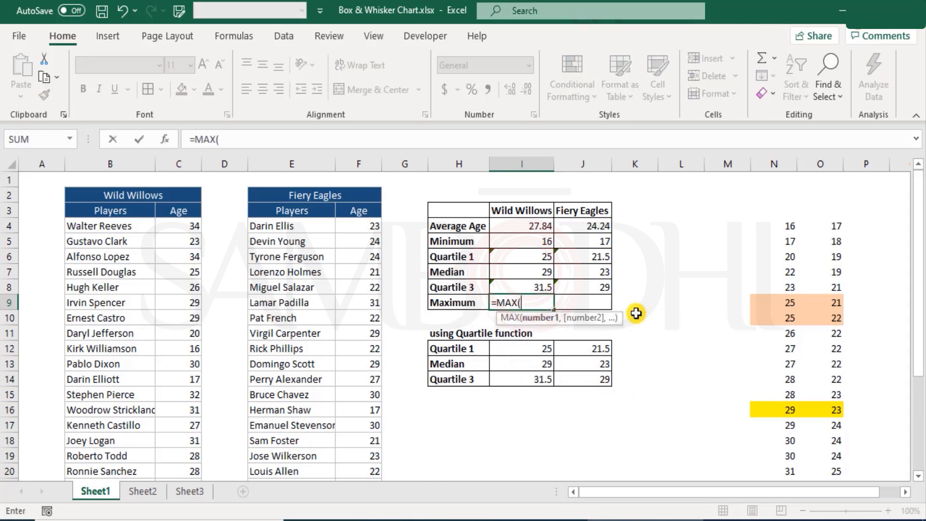
pyautogui.click(188, 225)
pyautogui.hotkey('ctrl', 'shift', 'Down')
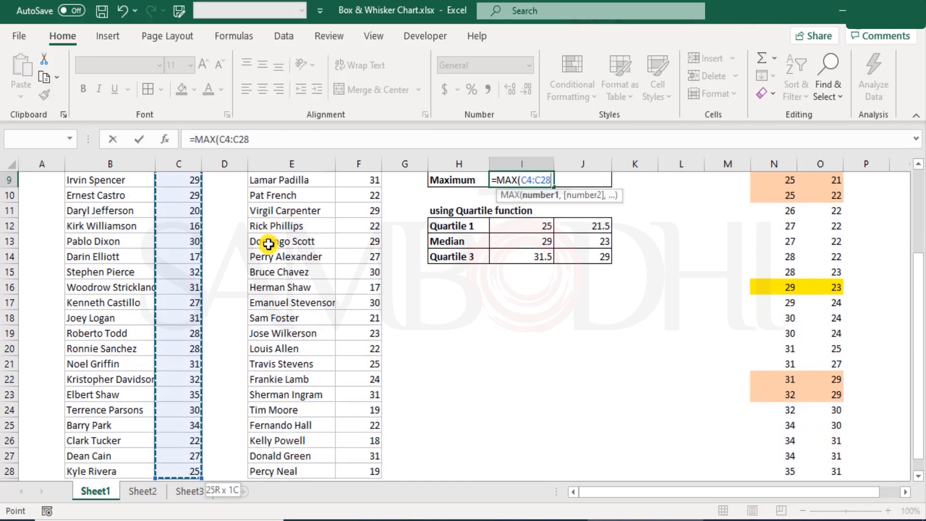
pyautogui.press('Return')
pyautogui.press('Up')
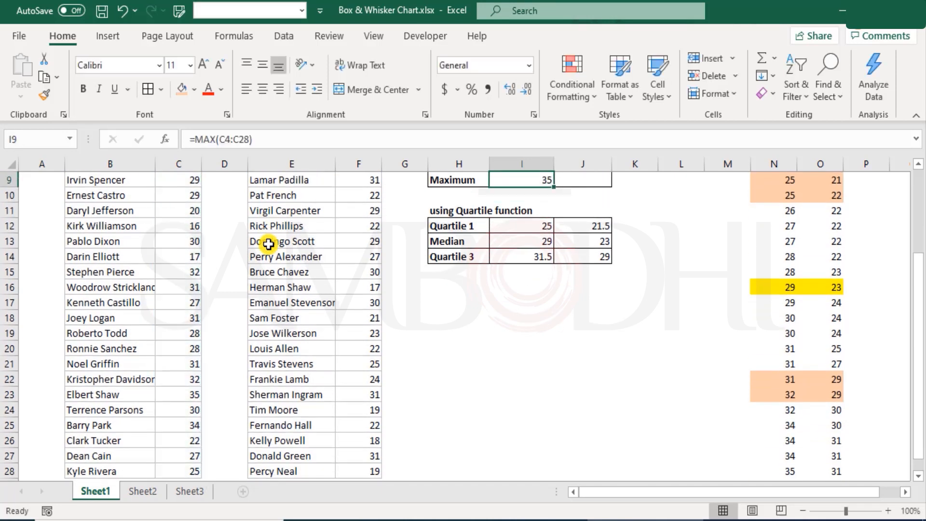
# Calculate the Maximum for Fiery Eagles in J9 with MAX over the ages F4:F28
pyautogui.press('Right')
pyautogui.write('=ma')
pyautogui.press('Tab')
pyautogui.press('Left')
pyautogui.press('Left')
pyautogui.press('Left')
pyautogui.press('Left')
pyautogui.hotkey('ctrl', 'Up')
pyautogui.press('Down')
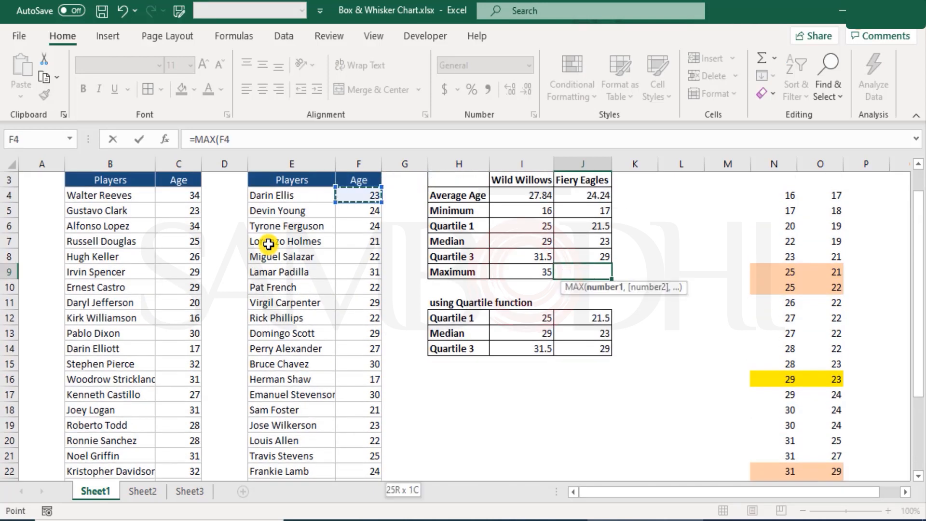
pyautogui.hotkey('ctrl', 'shift', 'Down')
pyautogui.press('Return')
pyautogui.press('Up')
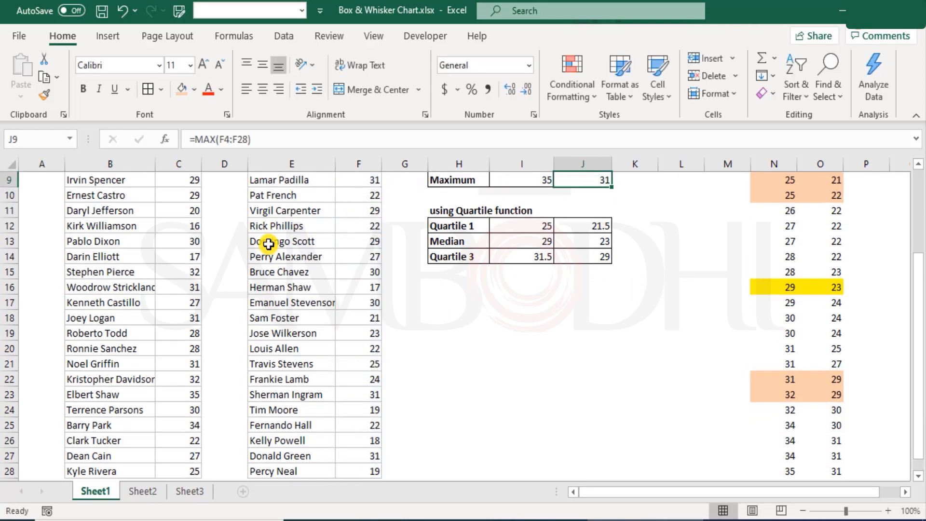
# Review both teams' minimums in I5:J5, maximums in I9:J9 and the whole five-number summary in H5:J9
pyautogui.scroll(3, 269, 244)
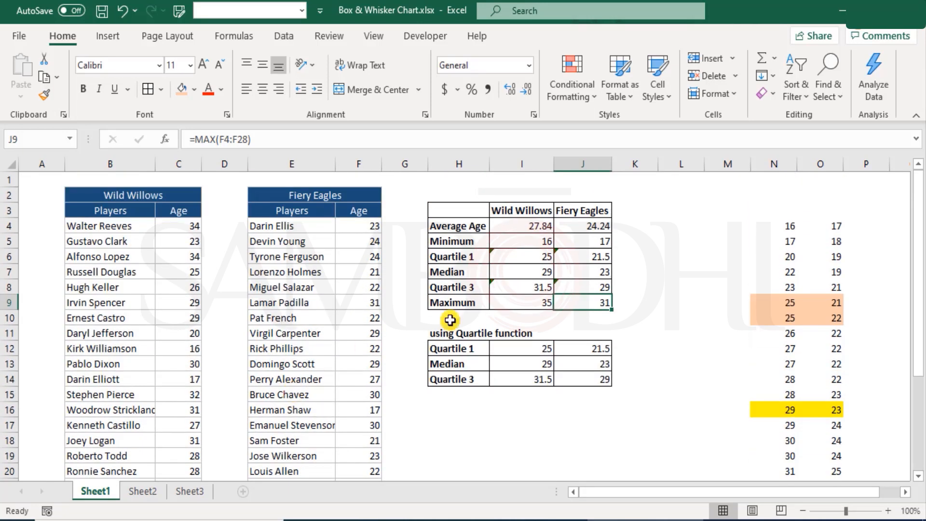
pyautogui.moveTo(531, 241); pyautogui.dragTo(592, 246)
pyautogui.moveTo(531, 298); pyautogui.dragTo(609, 300)
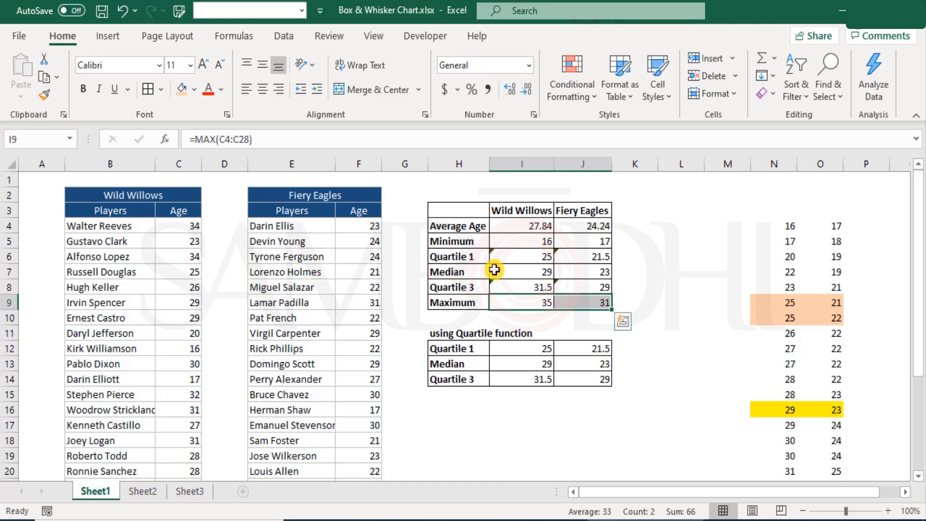
pyautogui.moveTo(468, 242); pyautogui.dragTo(577, 298)
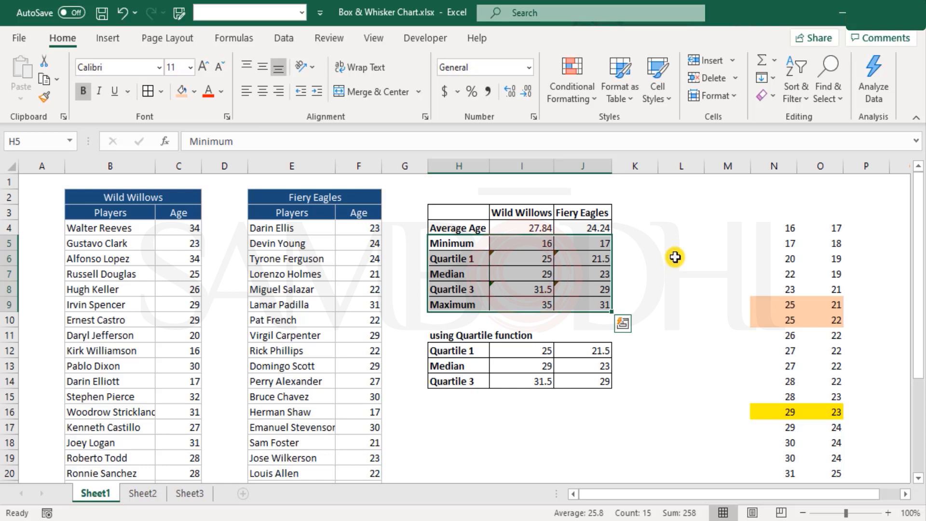
pyautogui.click(404, 182)
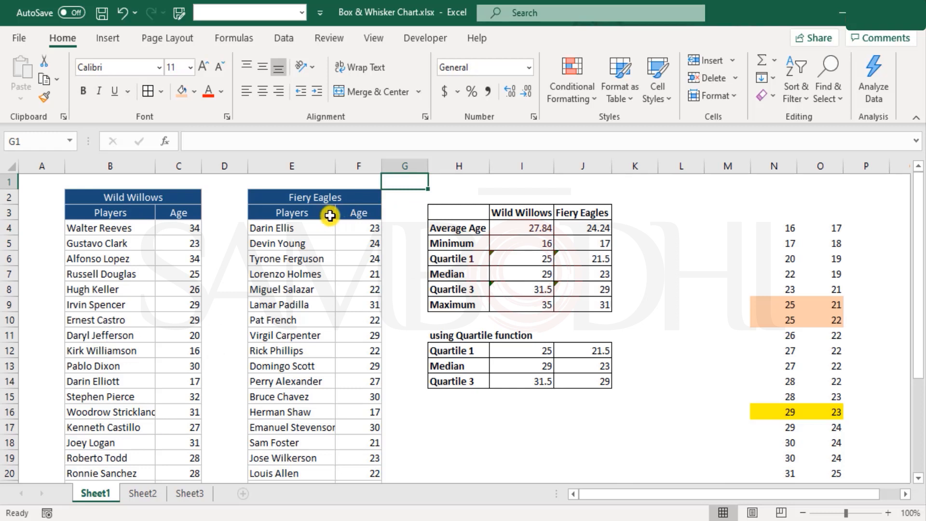
# Open Sheet2 and examine how its Team column lists the Wild Willows and Fiery Eagles players in one table
pyautogui.click(141, 492)
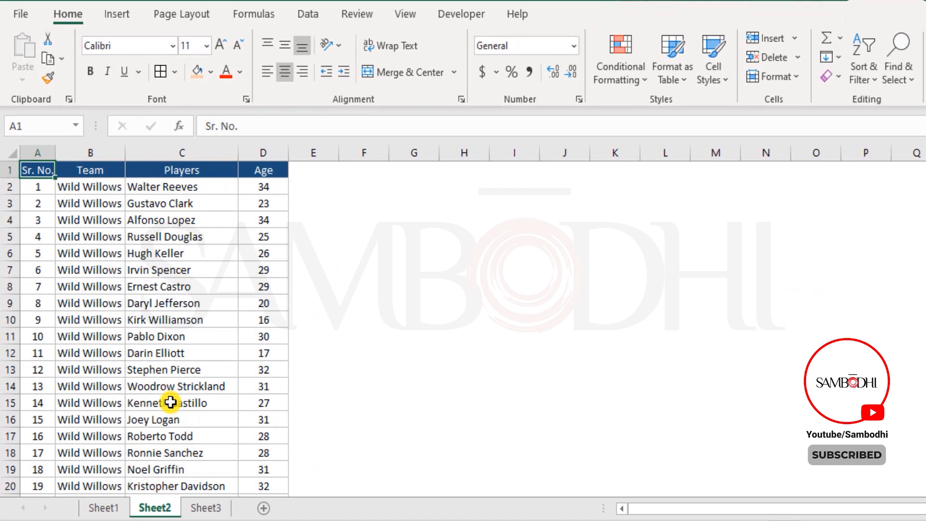
pyautogui.click(98, 150)
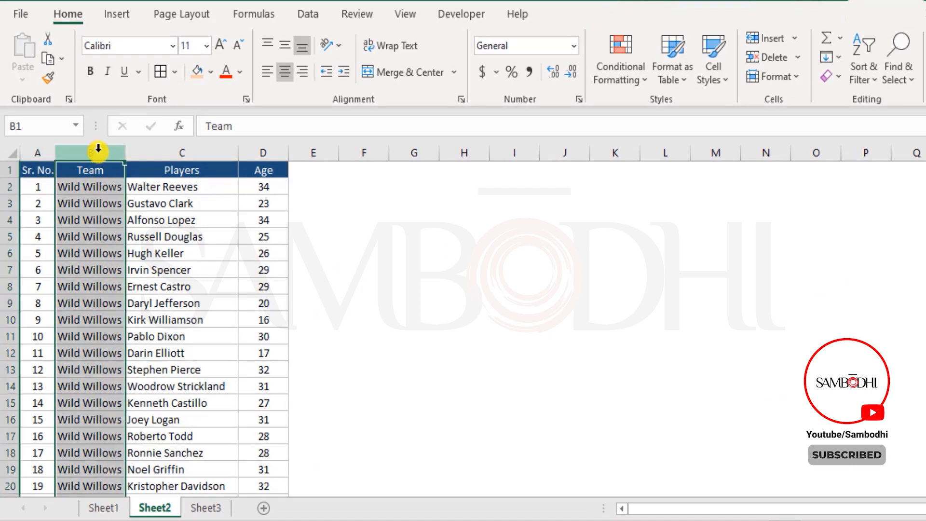
pyautogui.moveTo(103, 187); pyautogui.dragTo(93, 482)
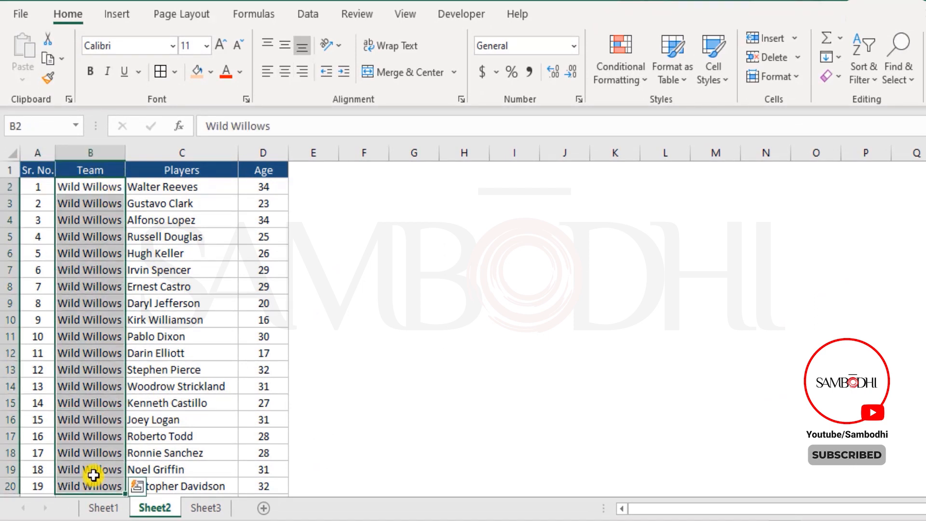
pyautogui.scroll(-2, 101, 448)
pyautogui.scroll(-5, 109, 415)
pyautogui.scroll(4, 107, 338)
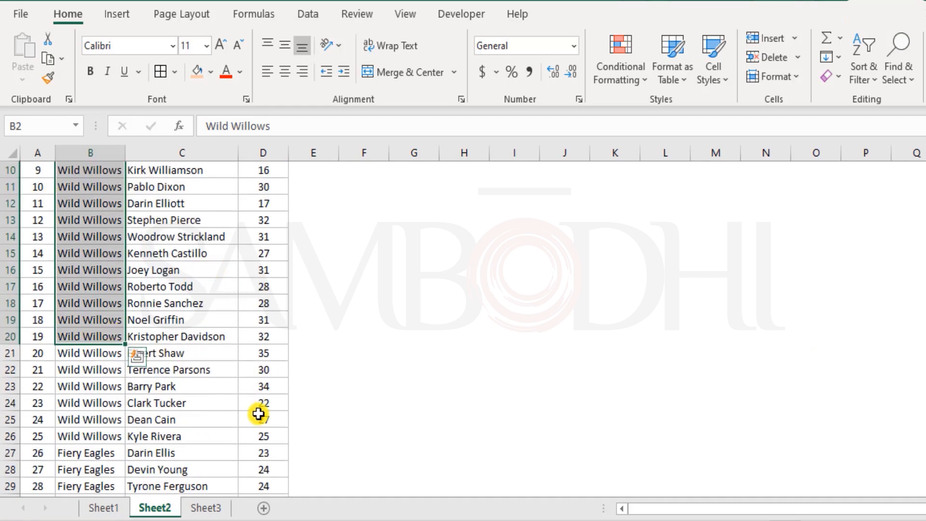
pyautogui.scroll(3, 258, 414)
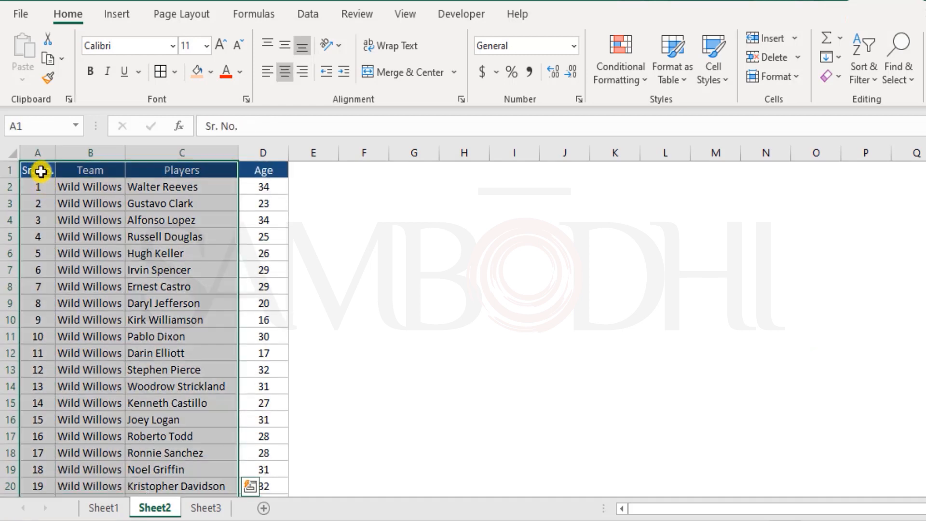
pyautogui.click(41, 172)
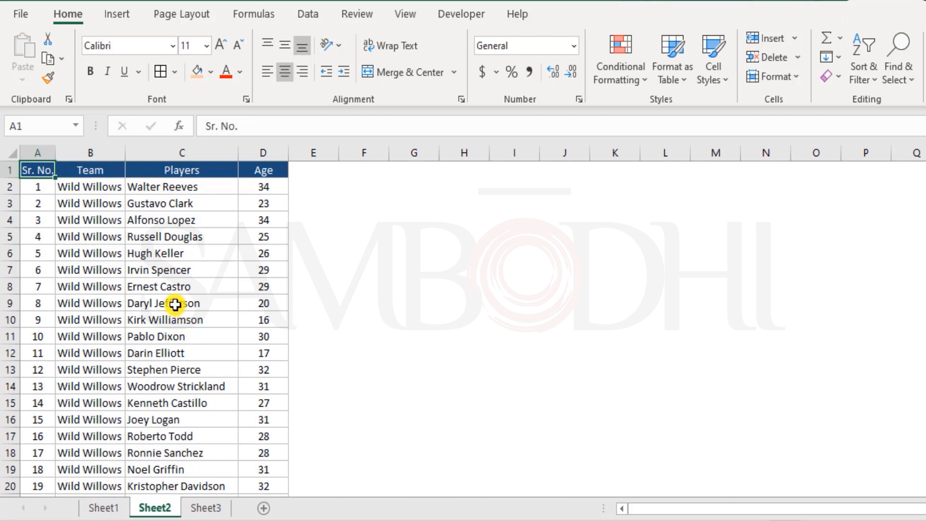
# Insert a Box and Whisker chart from the Team entries B2:B51 and the Age values D2:D51 on Sheet2
pyautogui.moveTo(97, 181); pyautogui.dragTo(99, 392)
pyautogui.scroll(12, 166, 347)
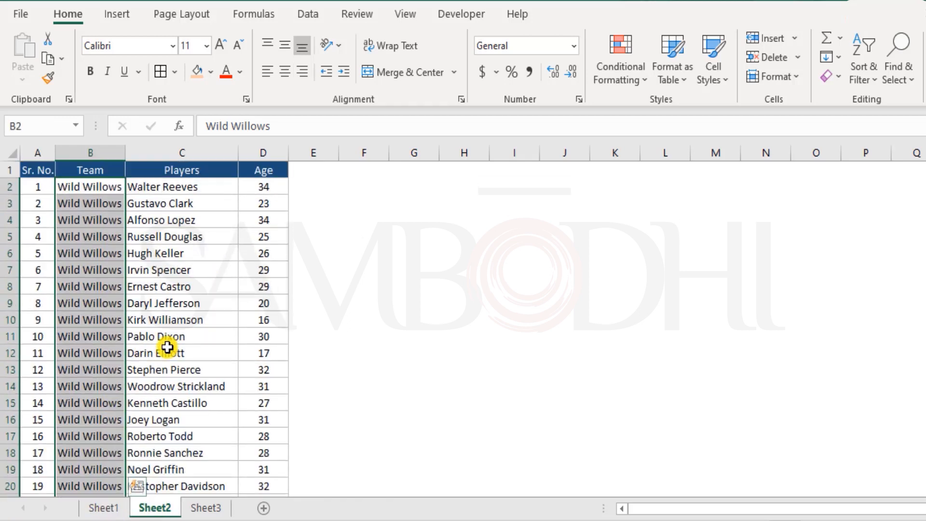
pyautogui.moveTo(265, 186); pyautogui.dragTo(275, 465)
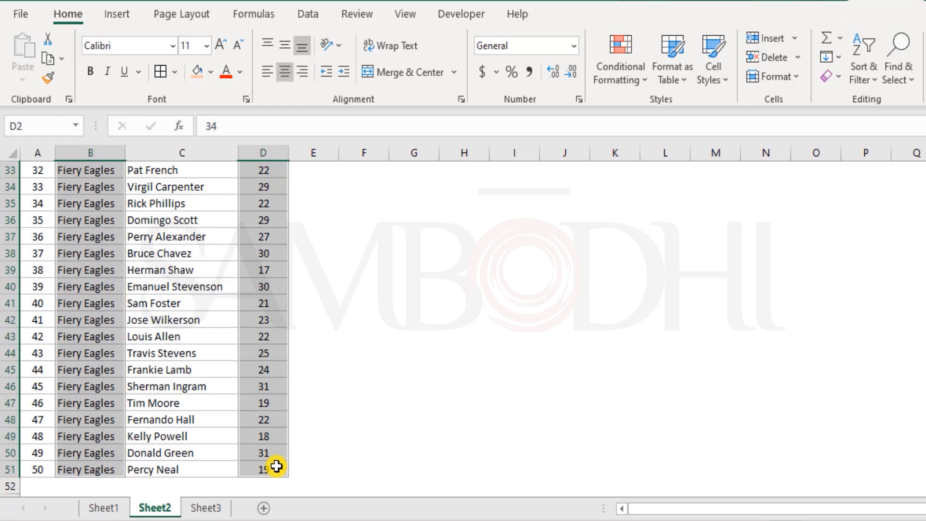
pyautogui.scroll(10, 335, 436)
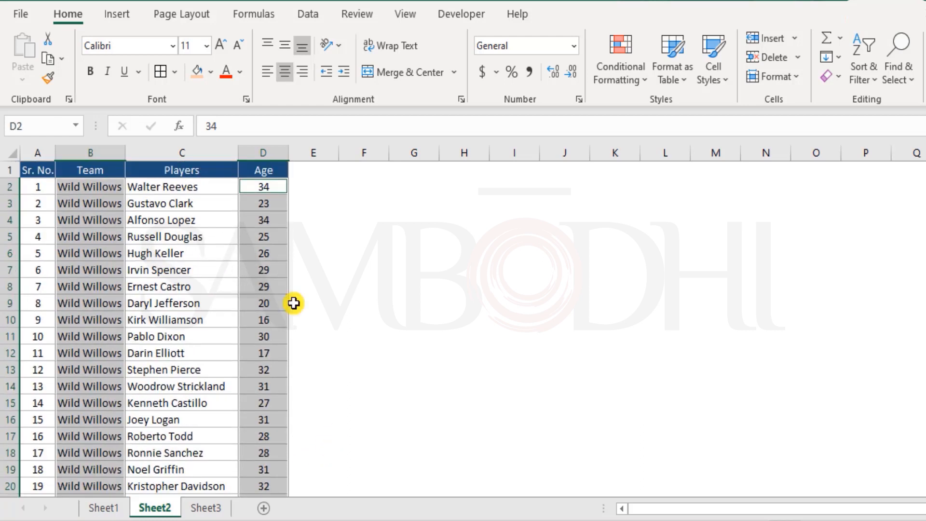
pyautogui.click(118, 15)
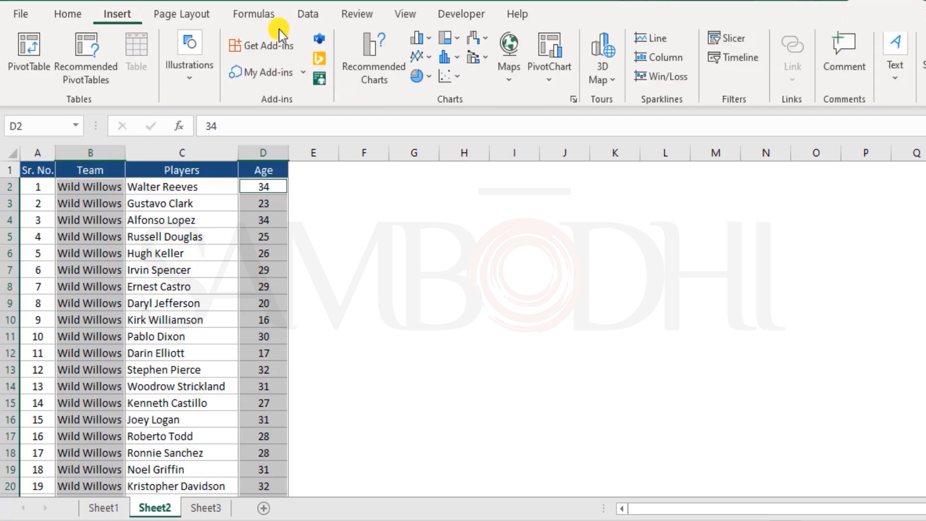
pyautogui.click(575, 101)
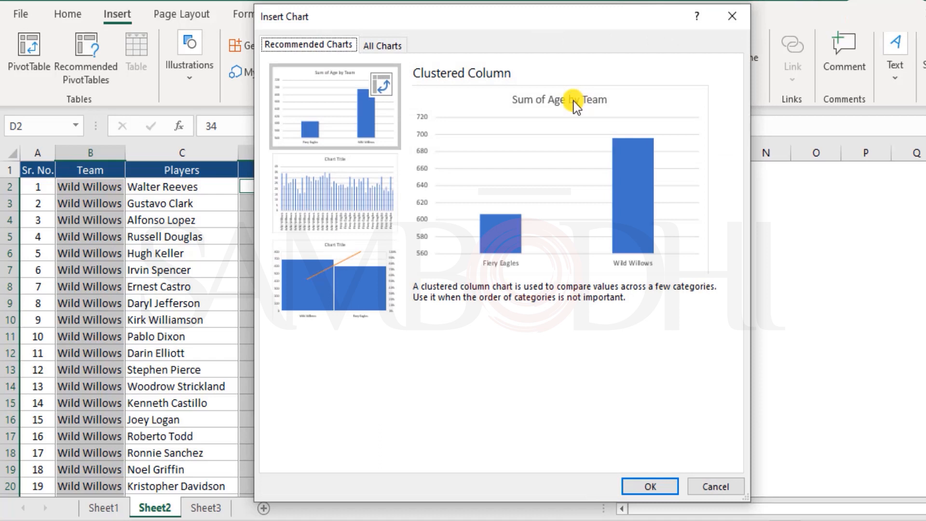
pyautogui.click(398, 46)
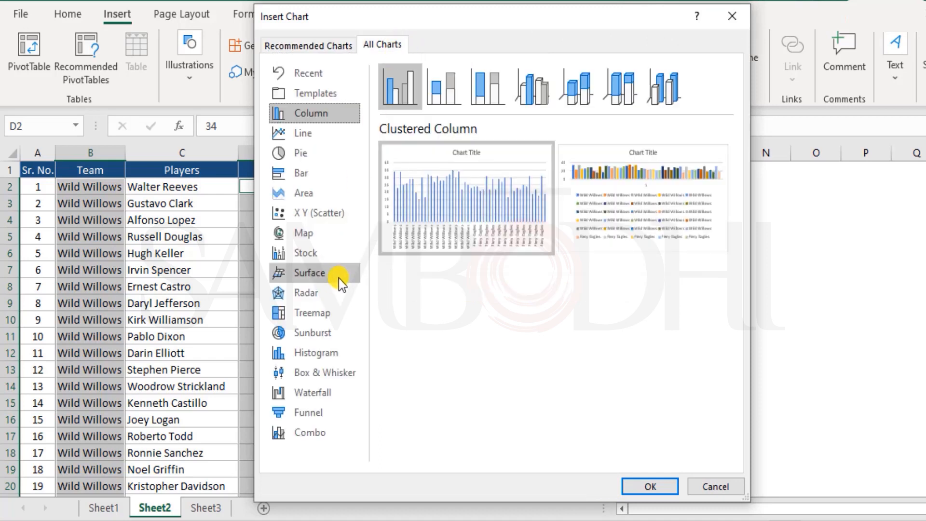
pyautogui.click(313, 372)
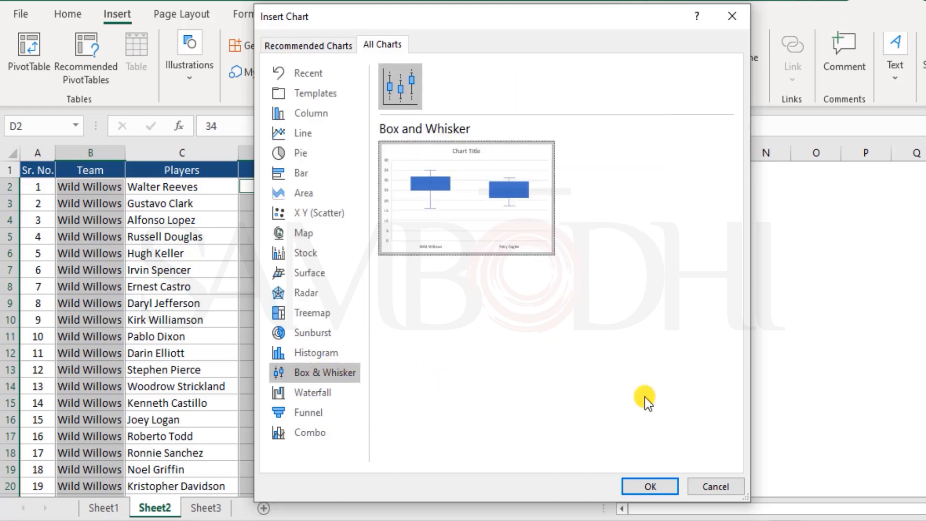
pyautogui.click(649, 486)
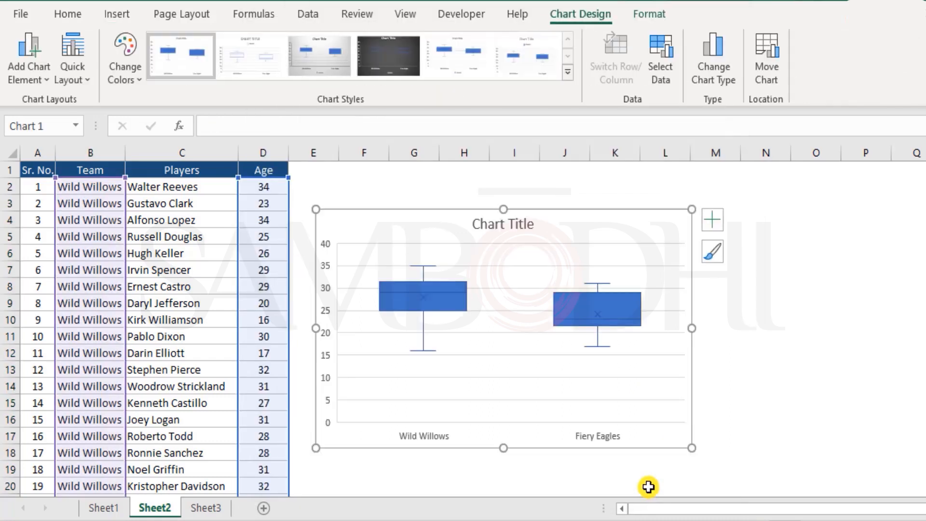
# Change the chart title of the box and whisker chart to "Age distribution"
pyautogui.click(505, 223)
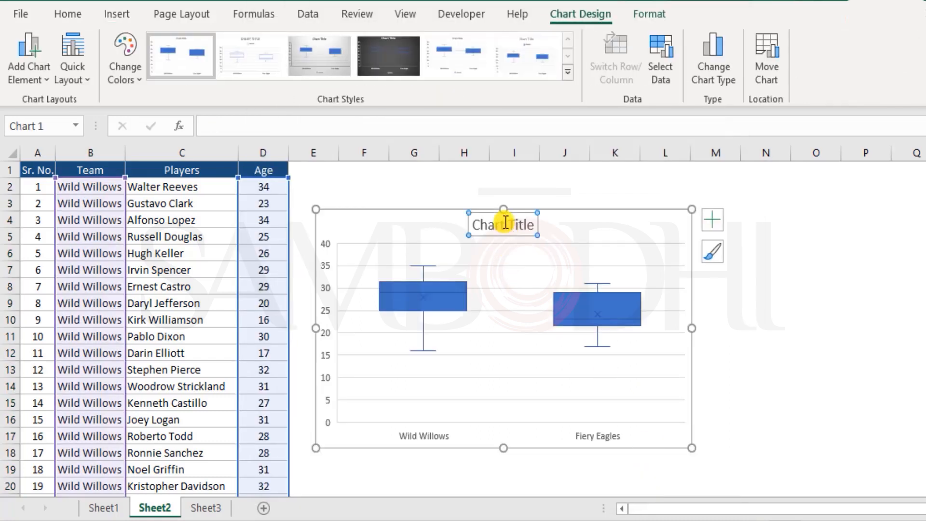
pyautogui.doubleClick(505, 223)
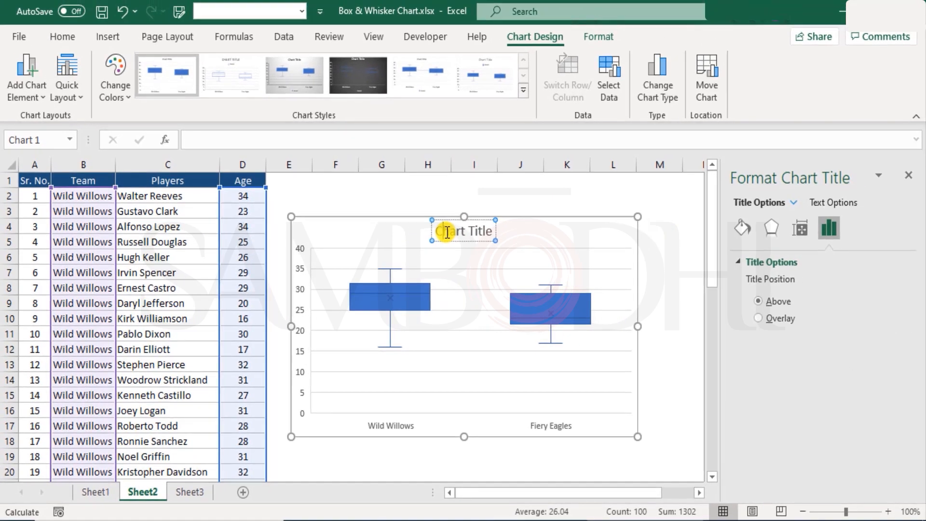
pyautogui.tripleClick(485, 238)
pyautogui.write('A')
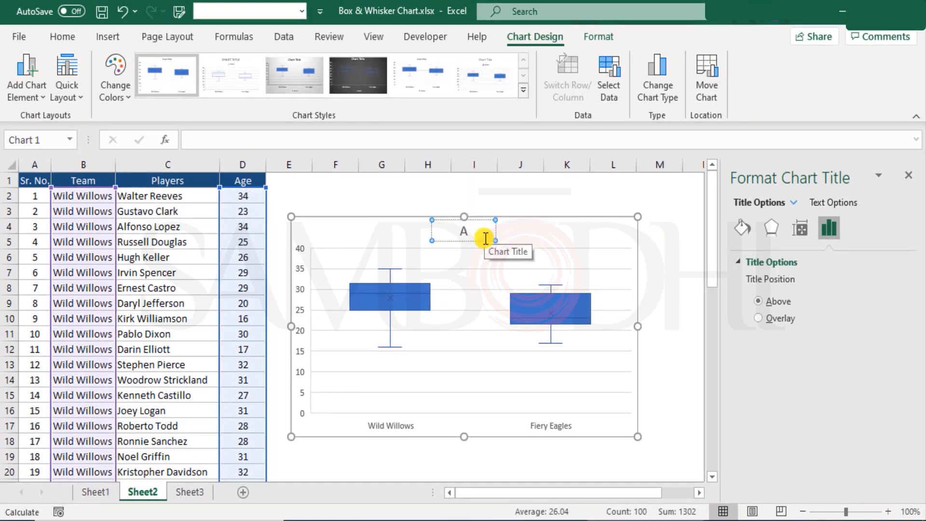
pyautogui.write('ge d')
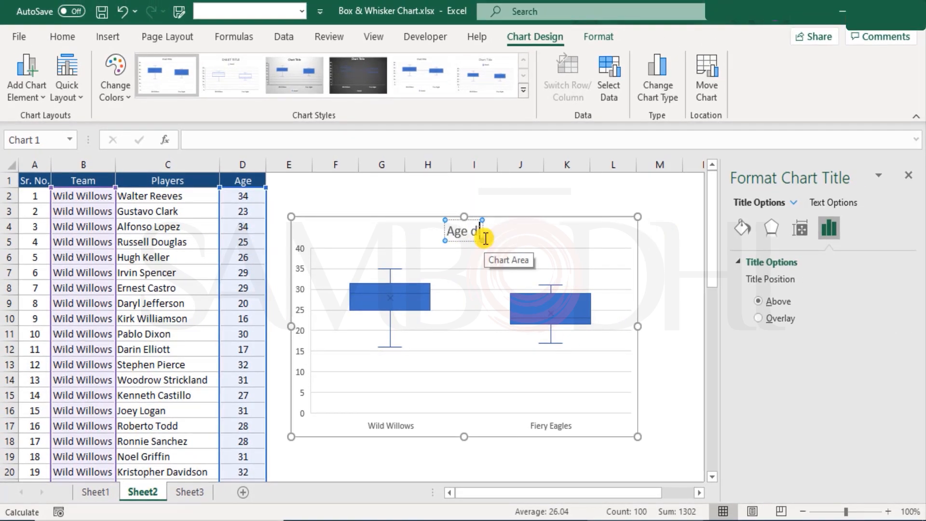
pyautogui.write('istribution')
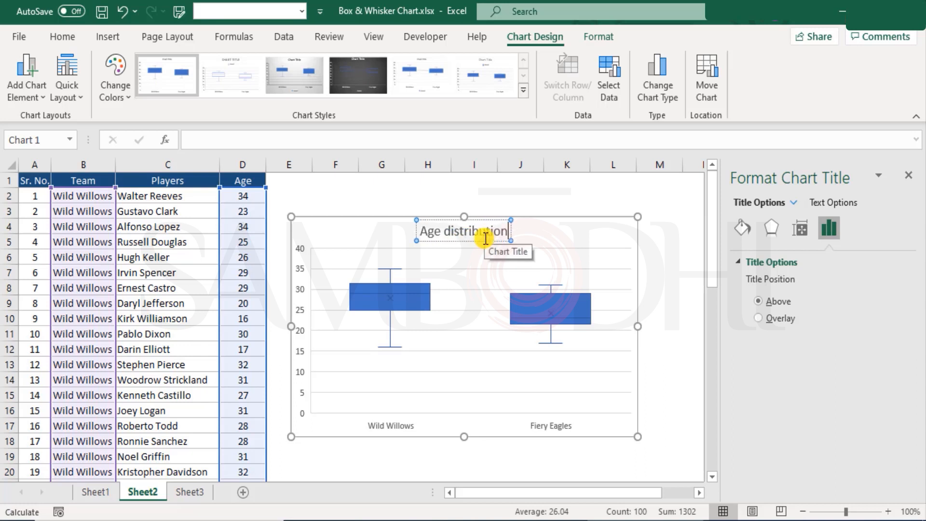
pyautogui.click(562, 221)
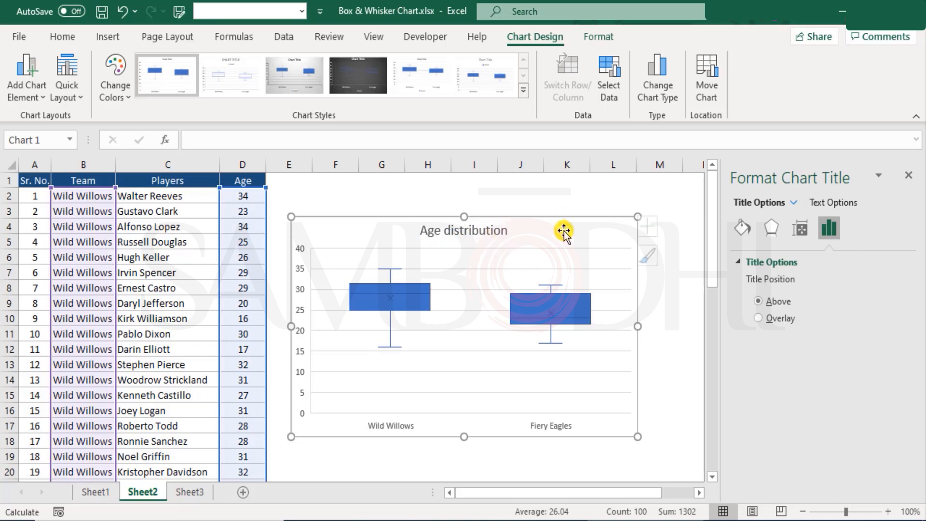
# Reposition the chart slightly higher and further from the player table, and add data labels to it
pyautogui.moveTo(532, 223); pyautogui.dragTo(548, 202)
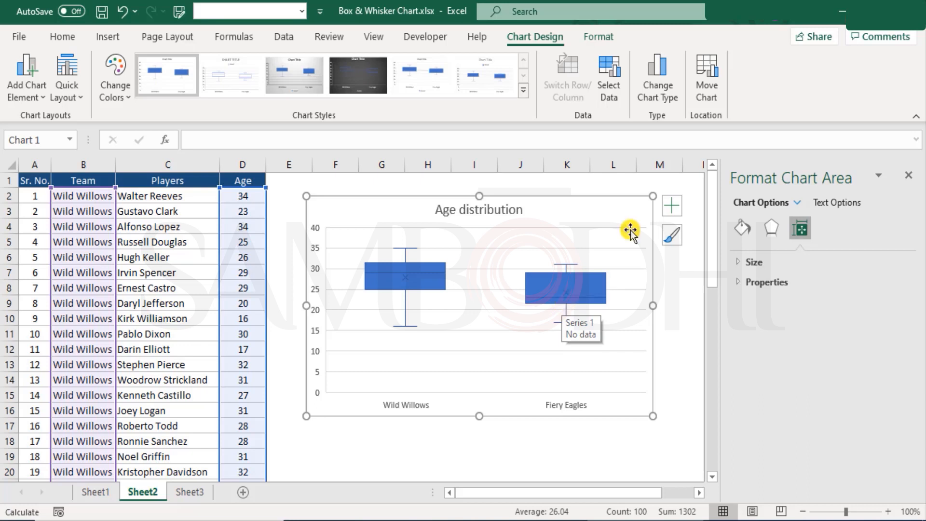
pyautogui.click(671, 206)
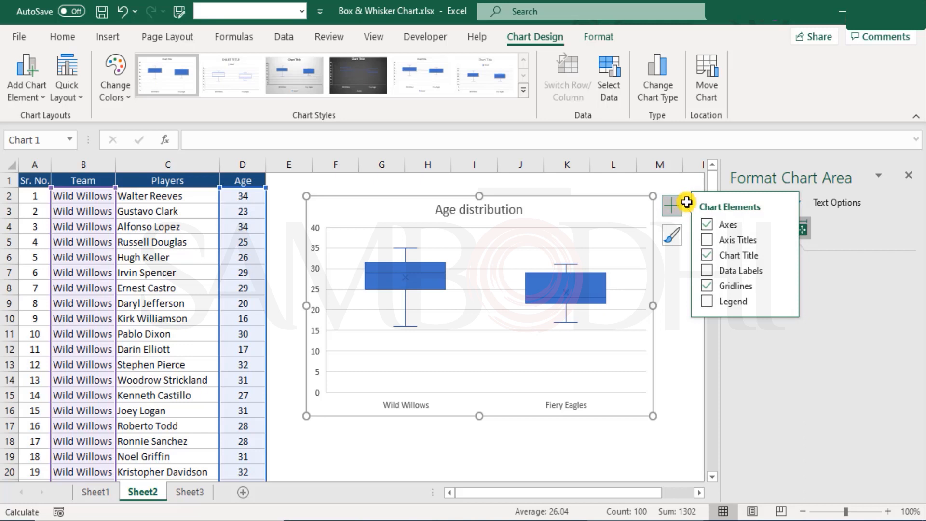
pyautogui.click(709, 271)
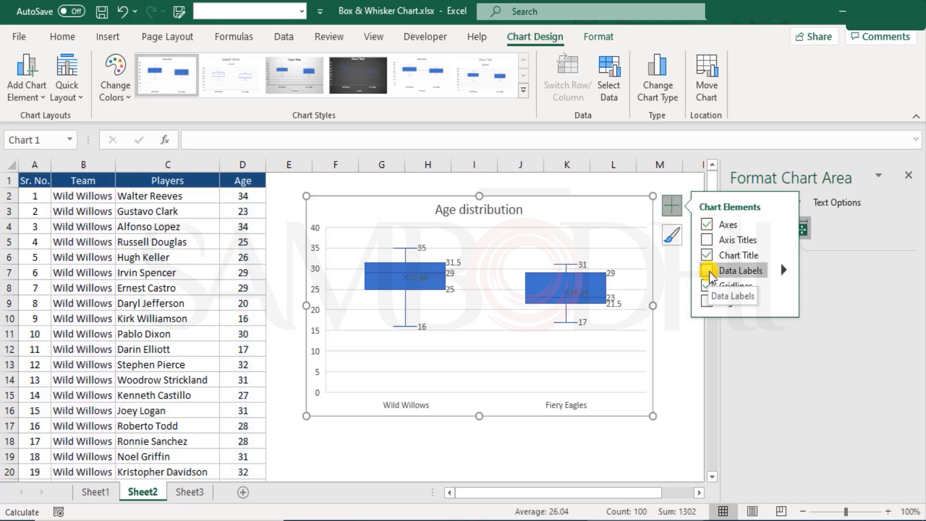
pyautogui.click(646, 298)
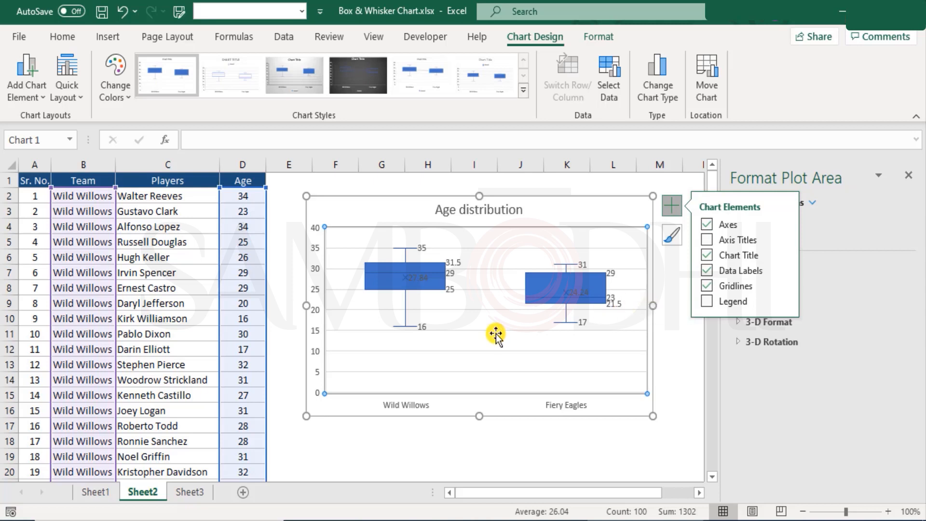
pyautogui.click(670, 204)
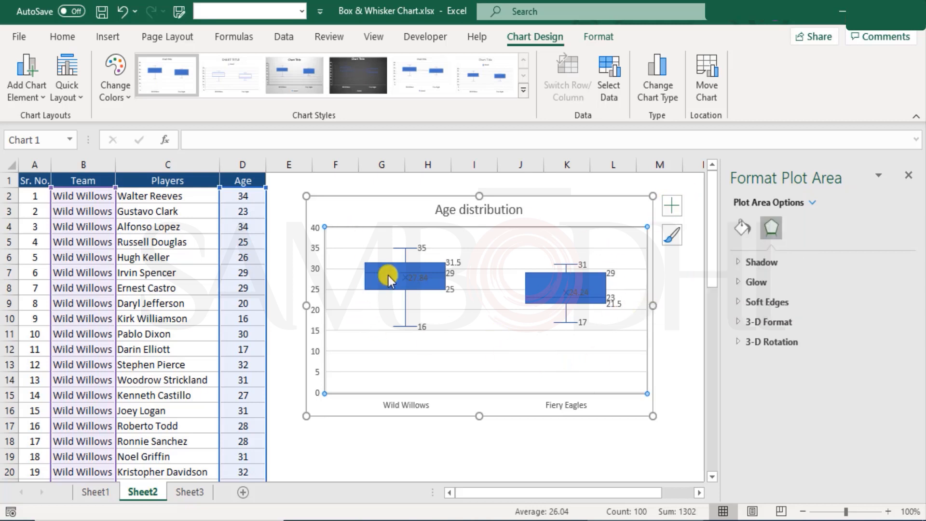
# Fill the boxes of the chart's data series with a light gold theme color and close the formatting options
pyautogui.moveTo(585, 298)
pyautogui.click(537, 283)
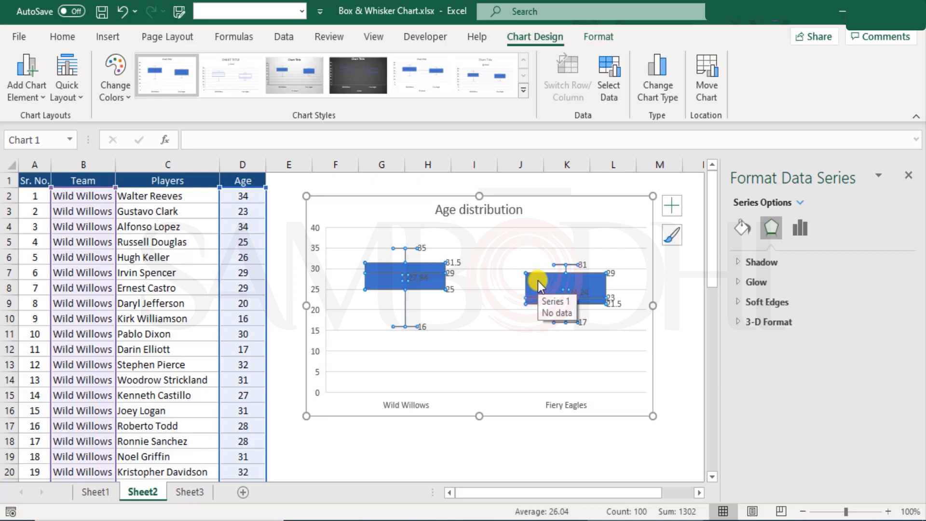
pyautogui.click(600, 33)
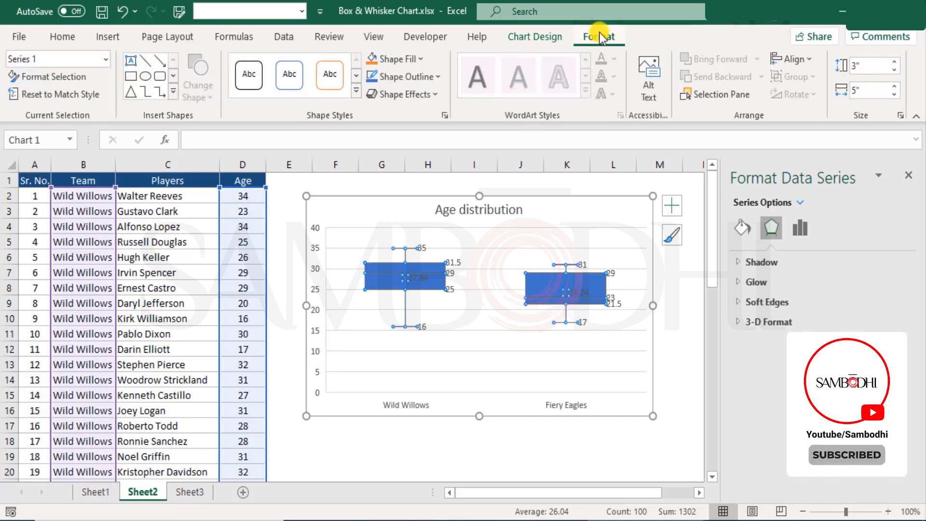
pyautogui.click(412, 64)
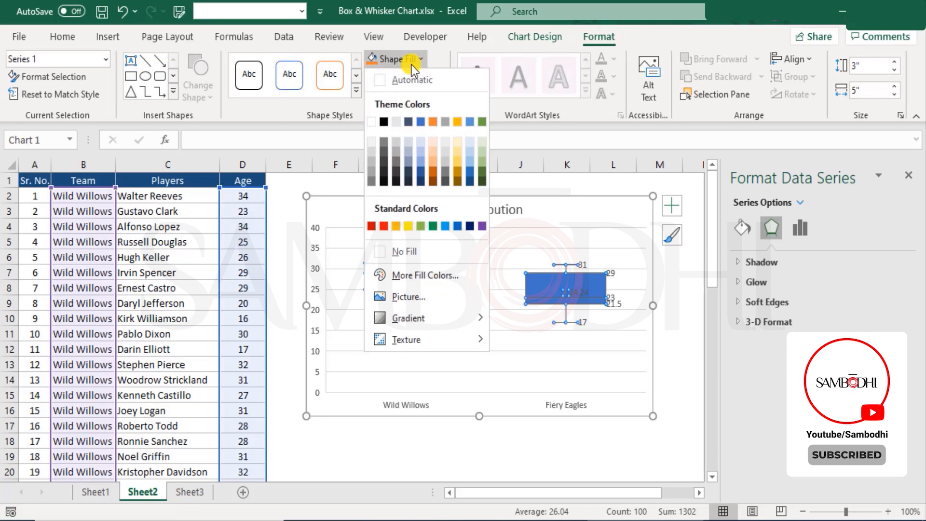
pyautogui.click(458, 151)
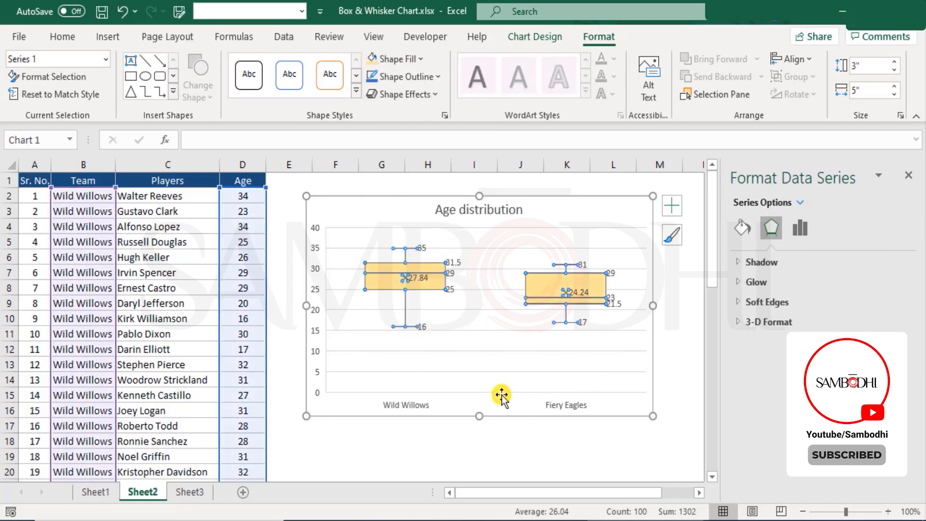
pyautogui.click(486, 359)
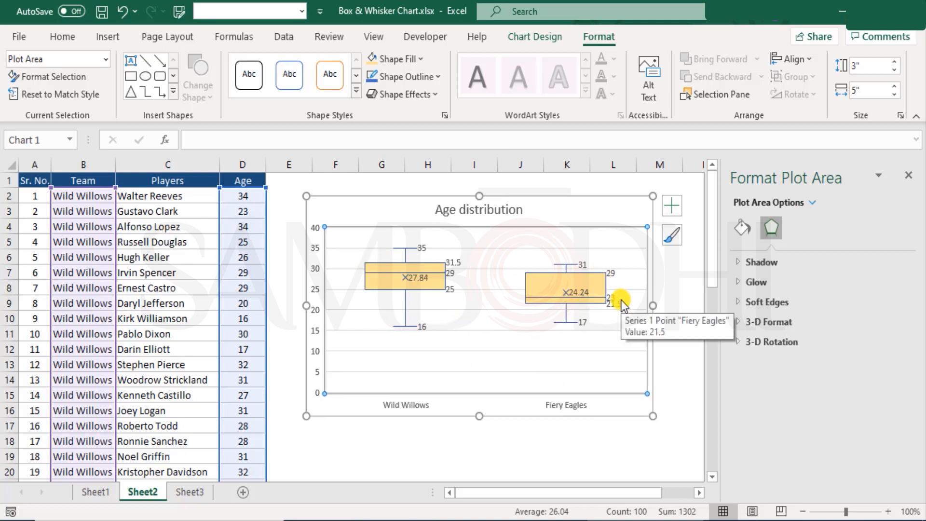
pyautogui.click(906, 177)
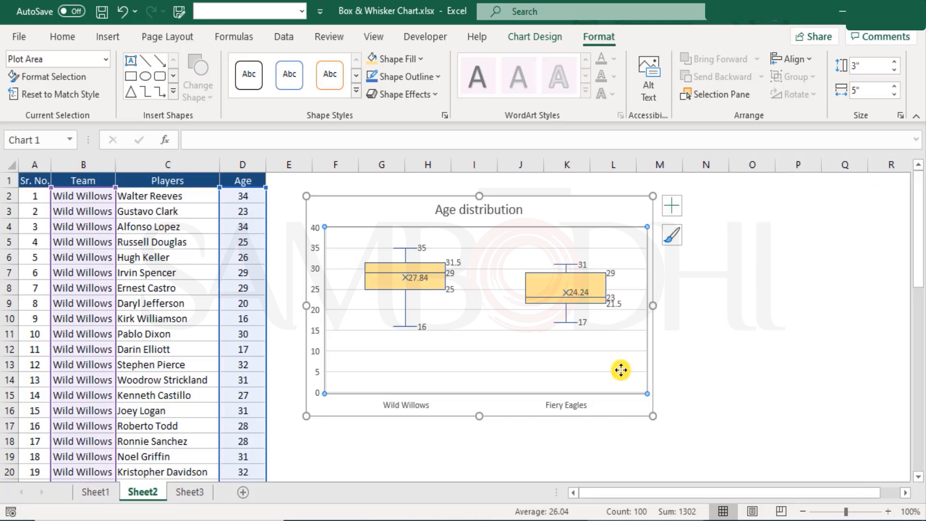
# Copy the age summary H3:J9 from Sheet1 and return to Sheet2
pyautogui.click(95, 491)
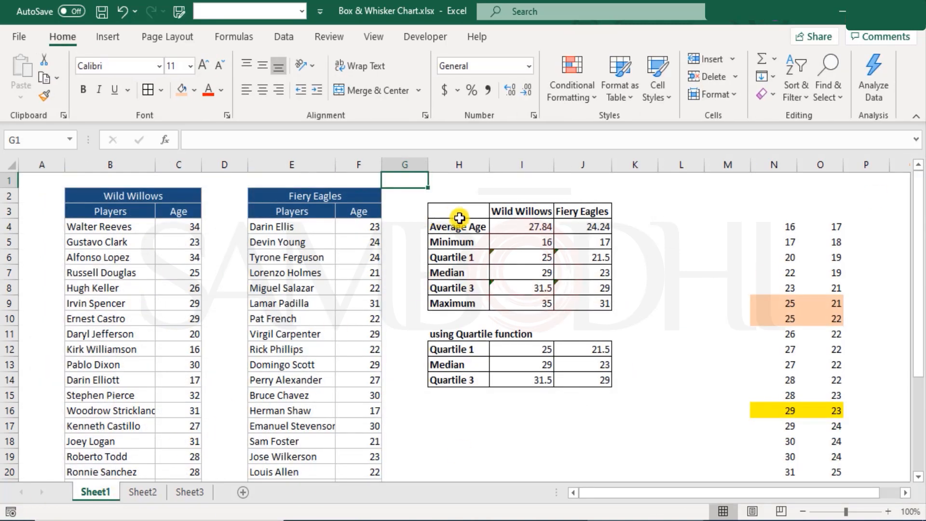
pyautogui.moveTo(460, 210); pyautogui.dragTo(598, 302)
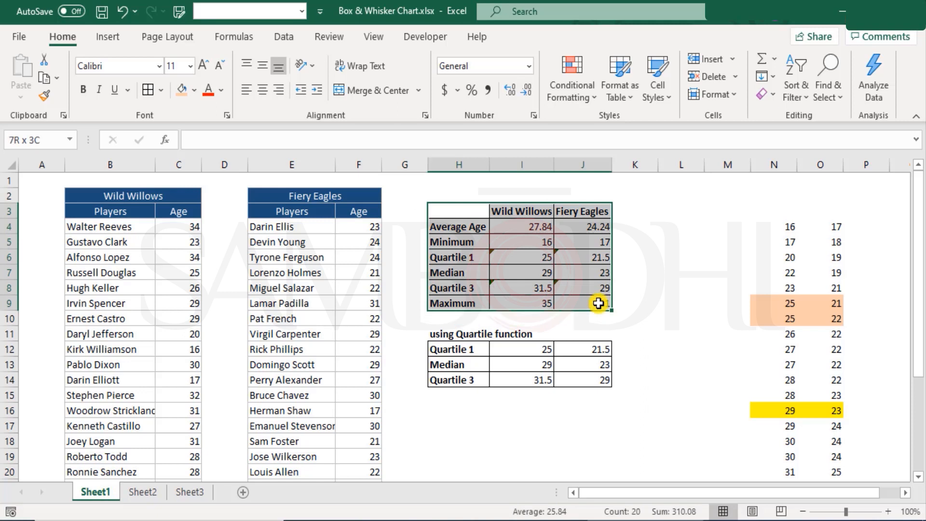
pyautogui.hotkey('ctrl', 'c')
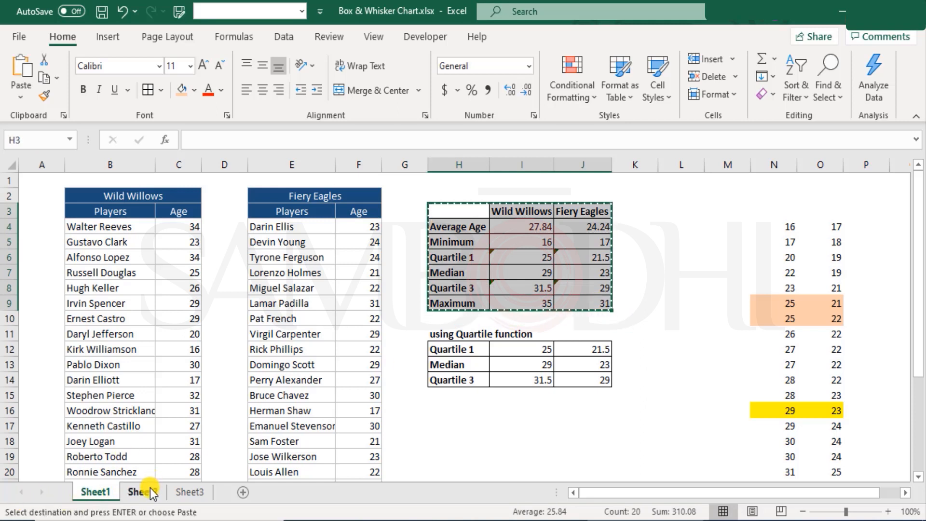
pyautogui.click(145, 492)
# Try pasting the copied summary below the chart, as values at G20 and as a regular paste at G19, undoing each paste
pyautogui.scroll(-2, 371, 408)
pyautogui.click(359, 381)
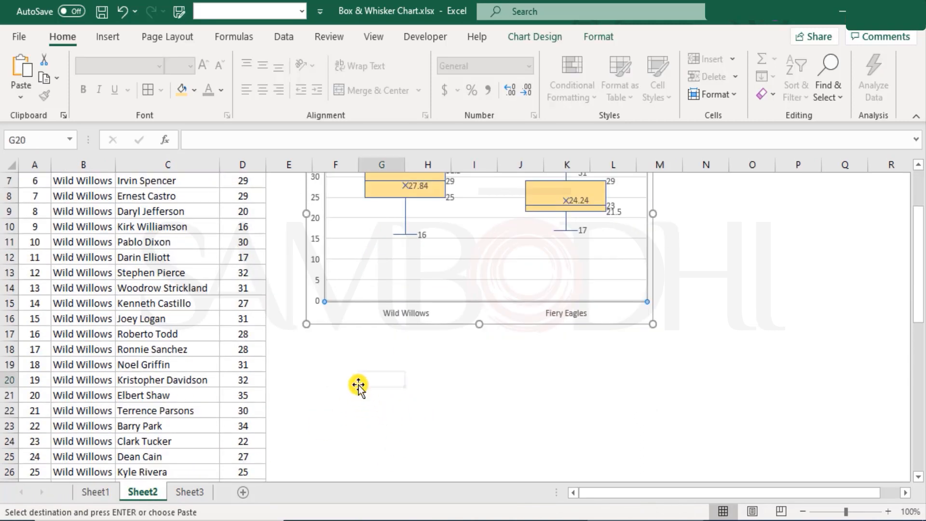
pyautogui.rightClick(369, 374)
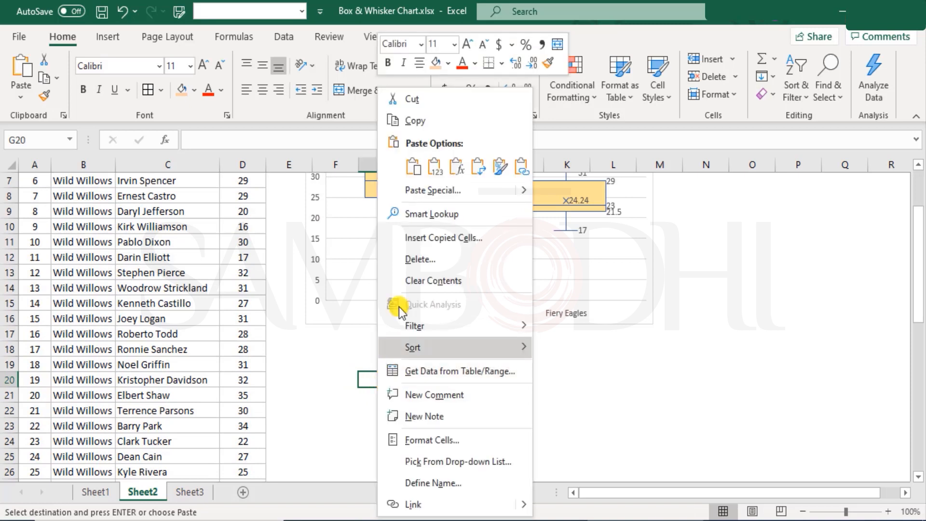
pyautogui.click(433, 167)
pyautogui.hotkey('ctrl', 'z')
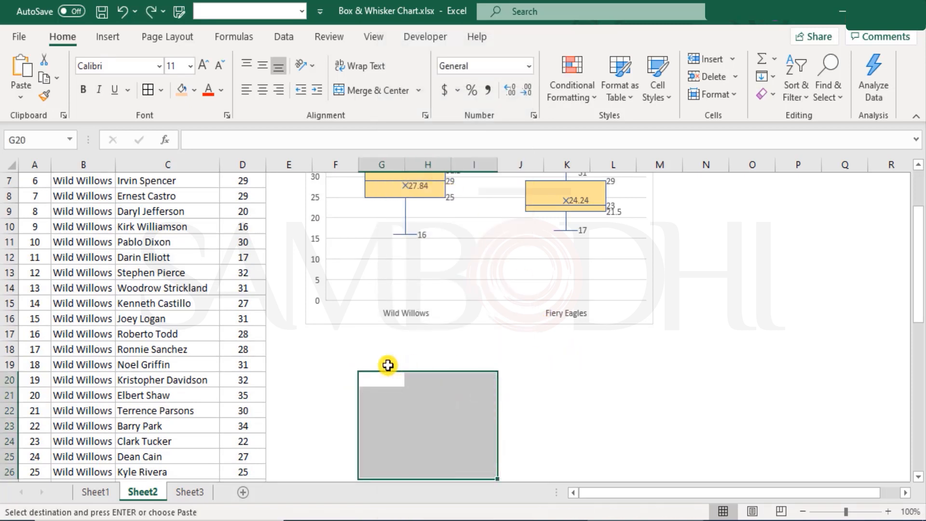
pyautogui.click(361, 362)
pyautogui.hotkey('ctrl', 'v')
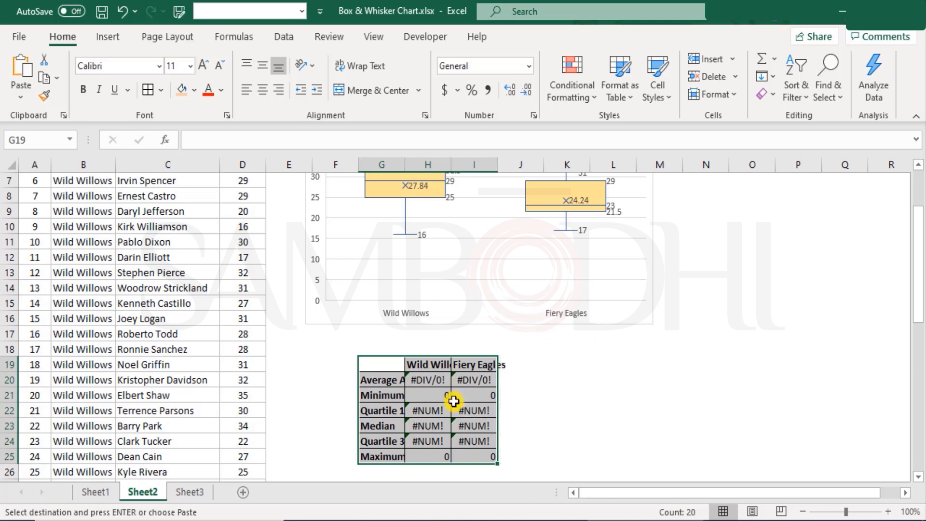
pyautogui.hotkey('ctrl', 'z')
# Paste the copied summary as values at N3 beside the chart and fit columns N to P to their contents
pyautogui.scroll(2, 506, 391)
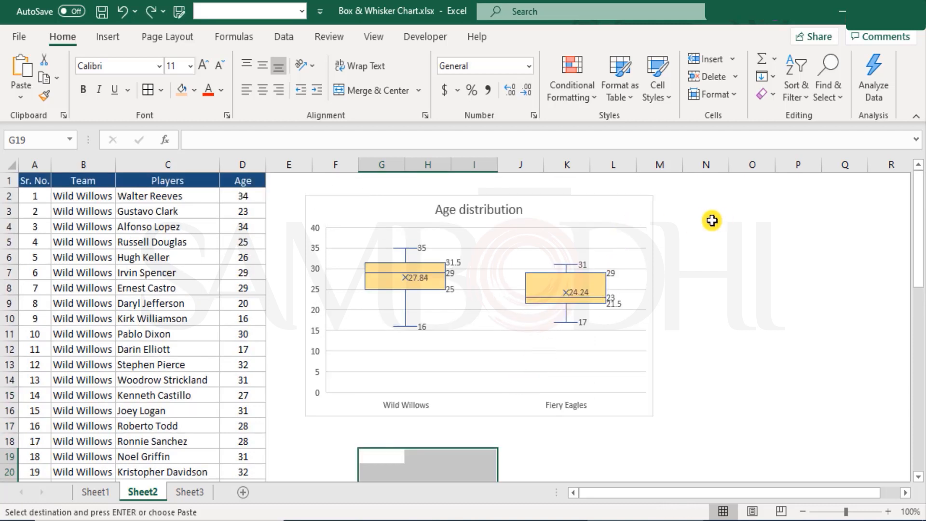
pyautogui.rightClick(718, 209)
pyautogui.click(786, 161)
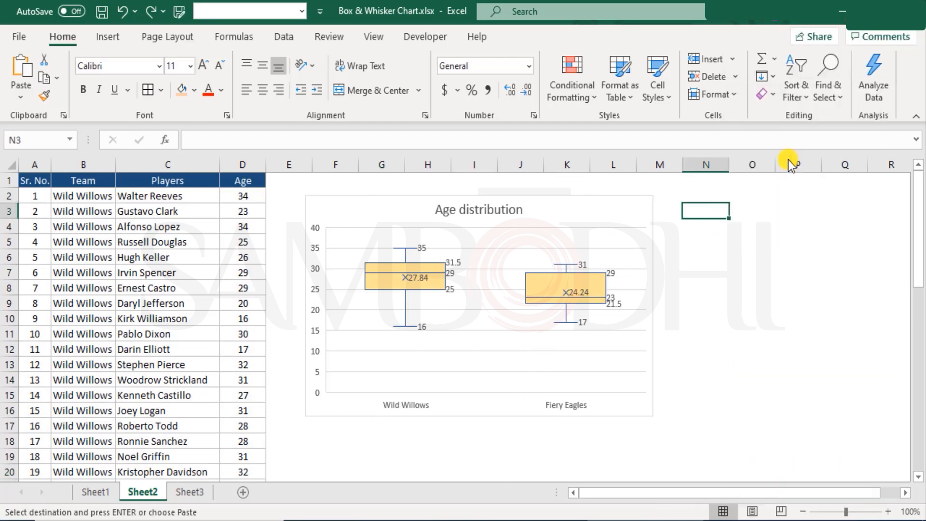
pyautogui.moveTo(775, 165); pyautogui.dragTo(851, 165)
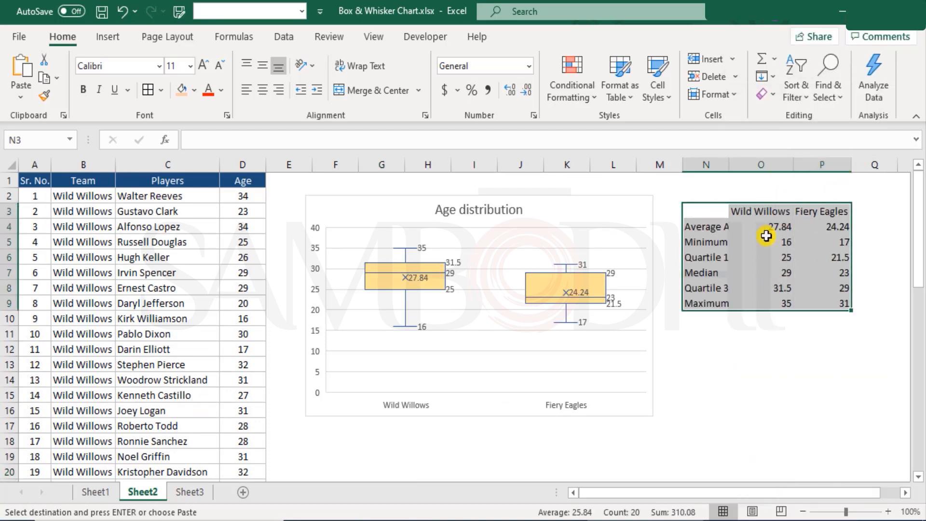
pyautogui.doubleClick(729, 165)
pyautogui.click(747, 349)
# Enter the label "Mean" in N12 below the summary as the other term for Average Age
pyautogui.click(730, 226)
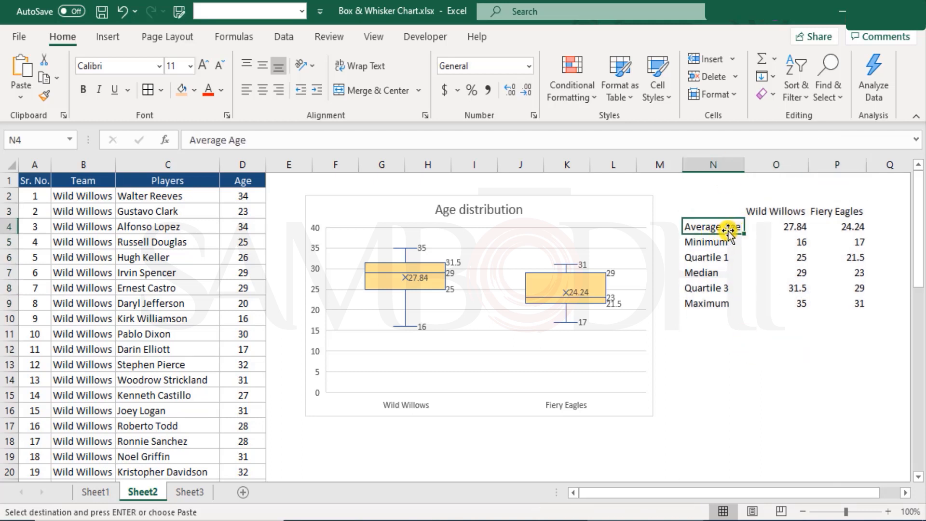
pyautogui.click(733, 348)
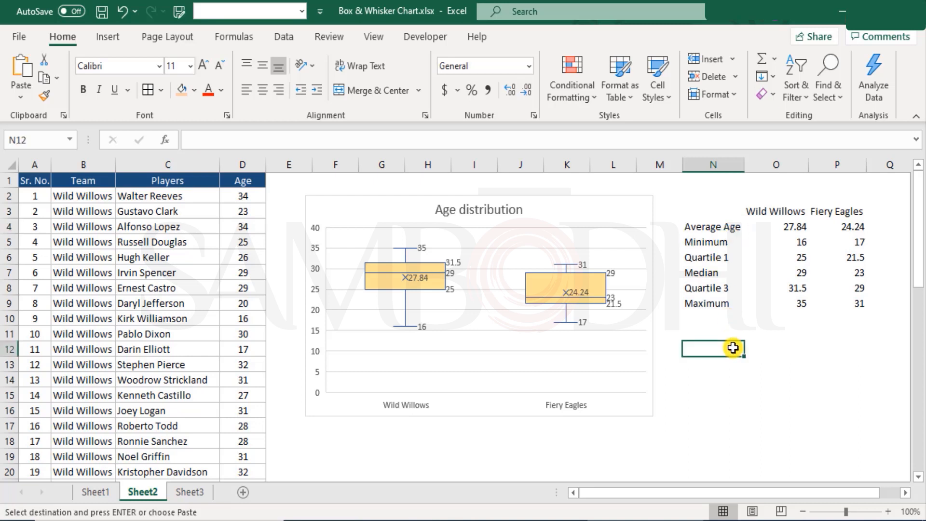
pyautogui.write('Mean')
pyautogui.press('Return')
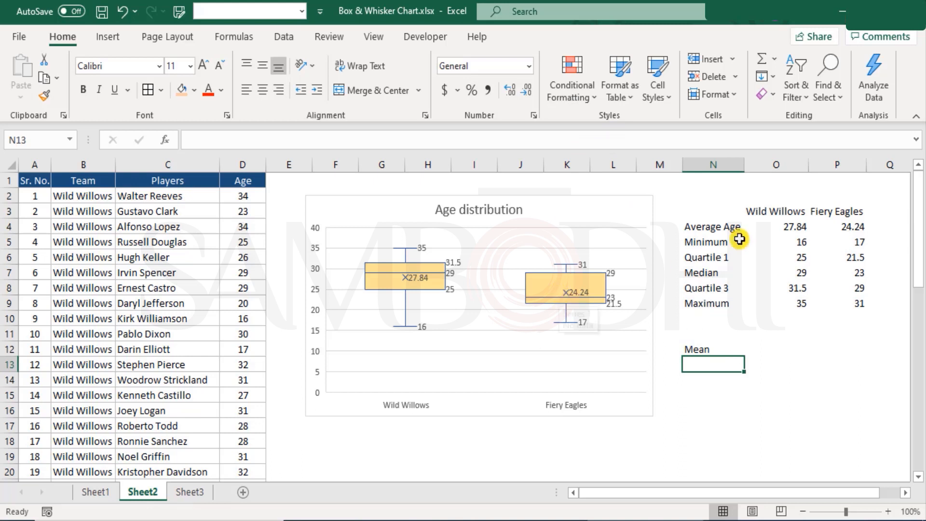
# Compare the Average Age values in O4:P4 with the mean markers labelled in the two teams' boxes
pyautogui.click(798, 230)
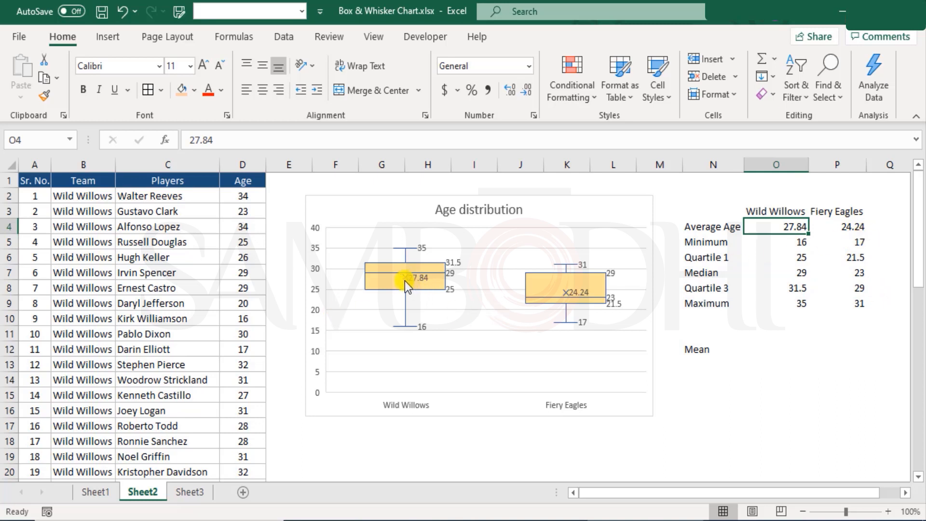
pyautogui.moveTo(553, 301)
pyautogui.moveTo(586, 293)
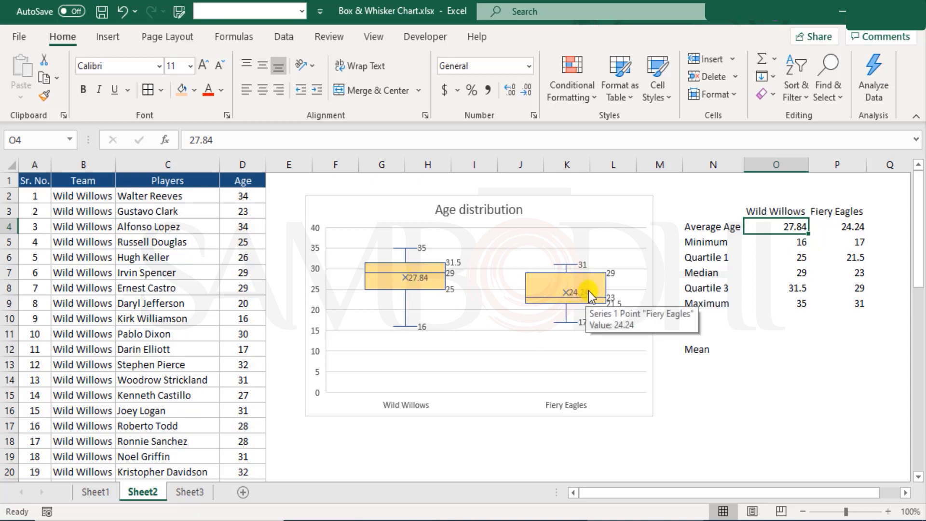
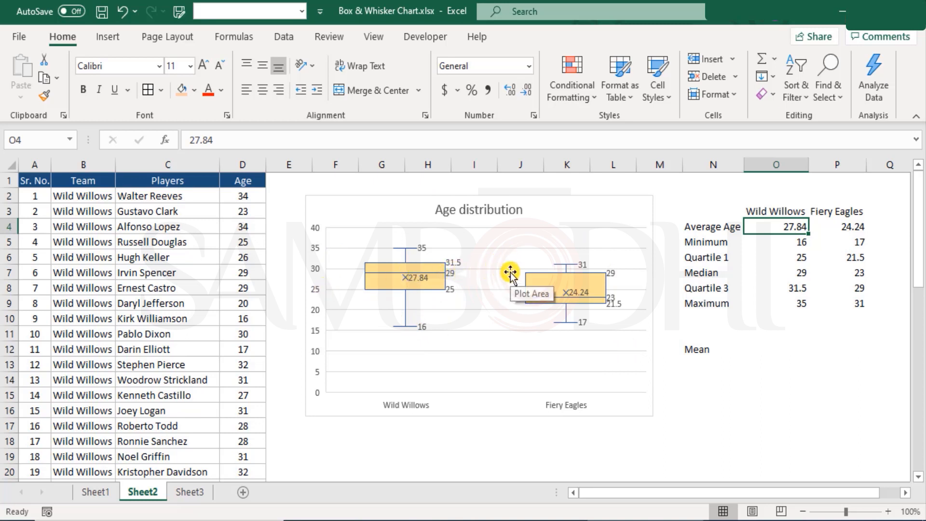
# Compare the Quartile 1 values in N6:P6 with the lower box edges labelled for both teams in the age chart
pyautogui.click(314, 230)
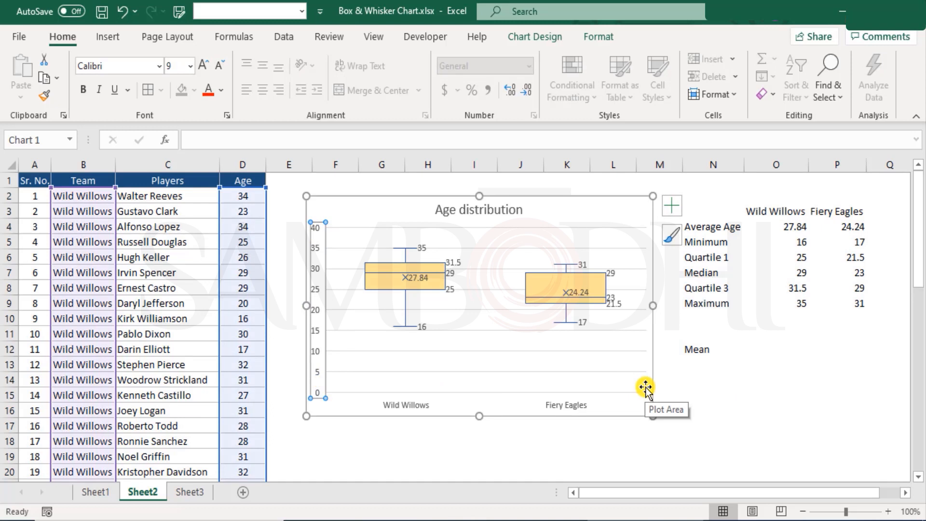
pyautogui.click(527, 471)
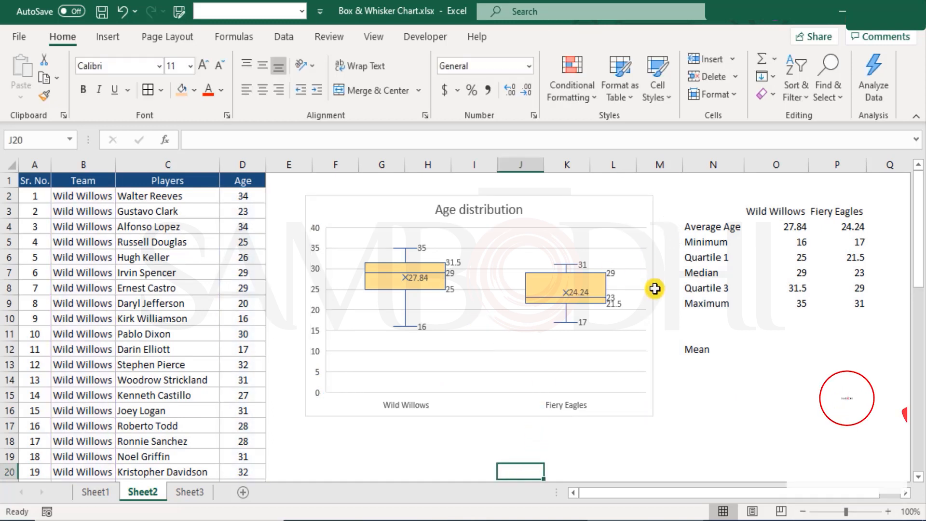
pyautogui.moveTo(715, 260); pyautogui.dragTo(861, 257)
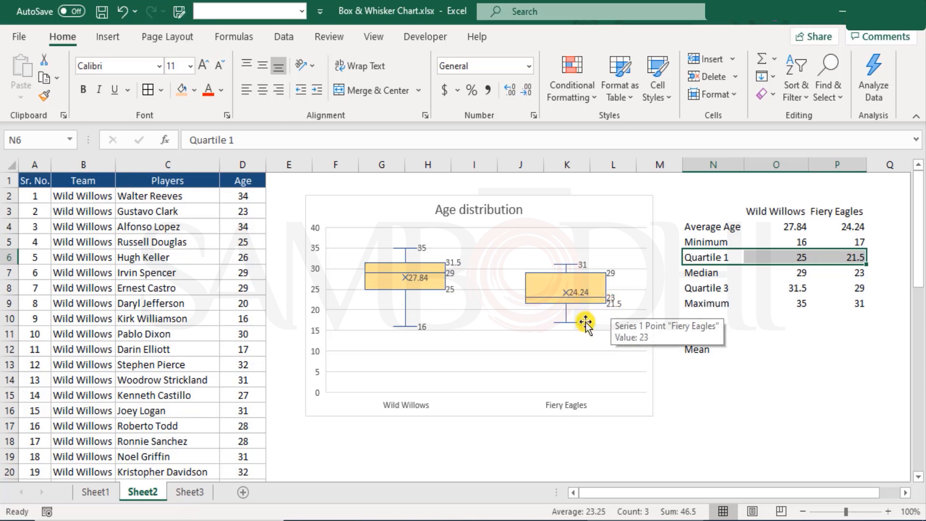
pyautogui.moveTo(587, 328)
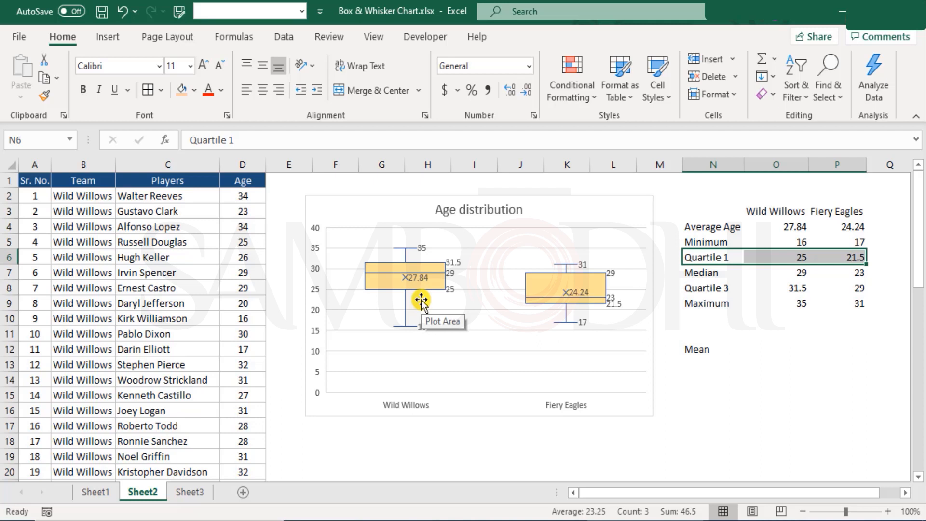
pyautogui.moveTo(421, 277)
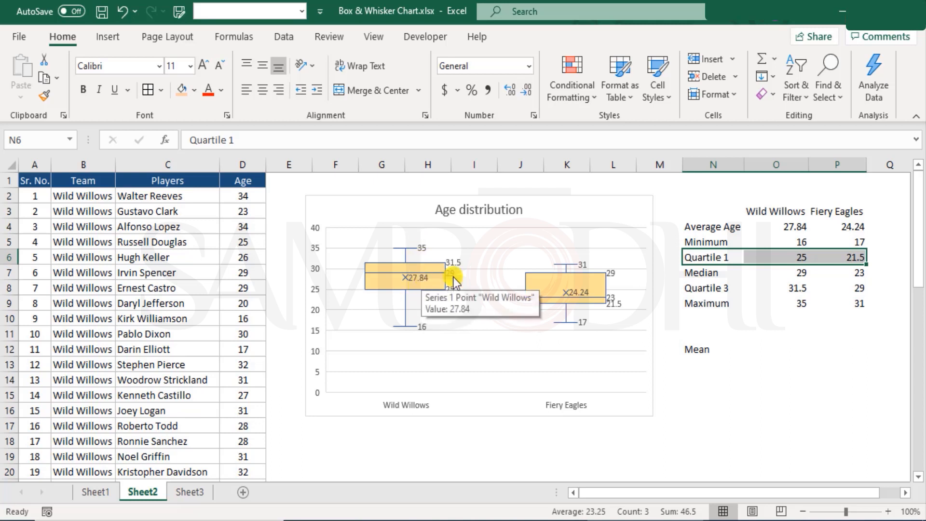
# Compare the Median values in N7:P7 with the labelled median lines, and check the chart's lower whisker ends
pyautogui.moveTo(702, 273); pyautogui.dragTo(849, 272)
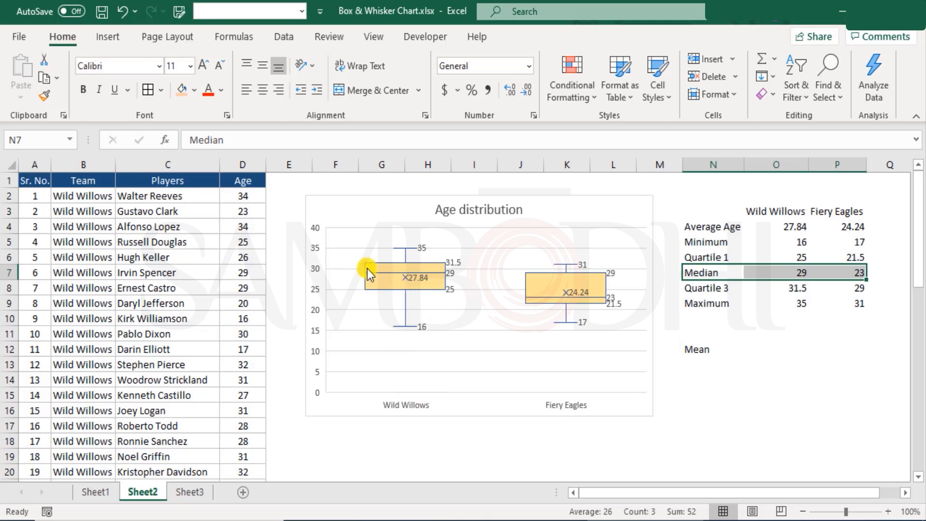
pyautogui.moveTo(450, 273)
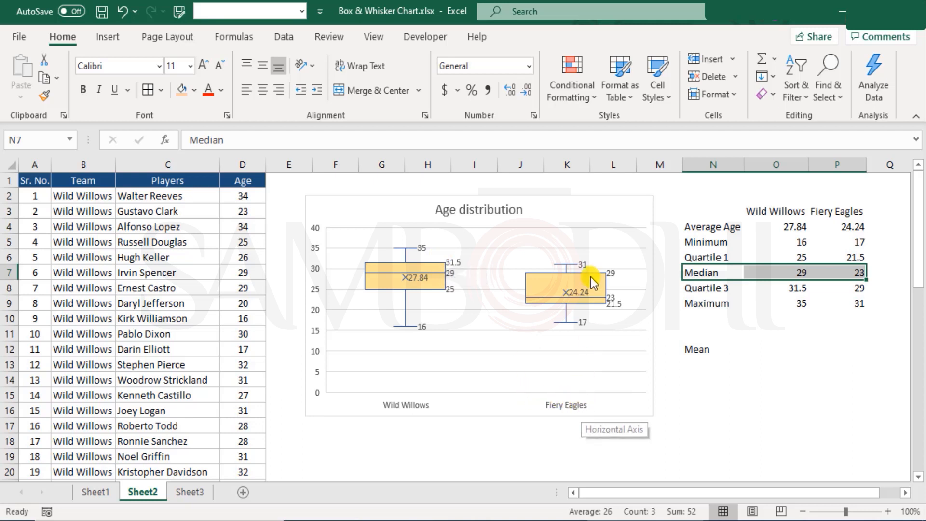
pyautogui.moveTo(612, 295)
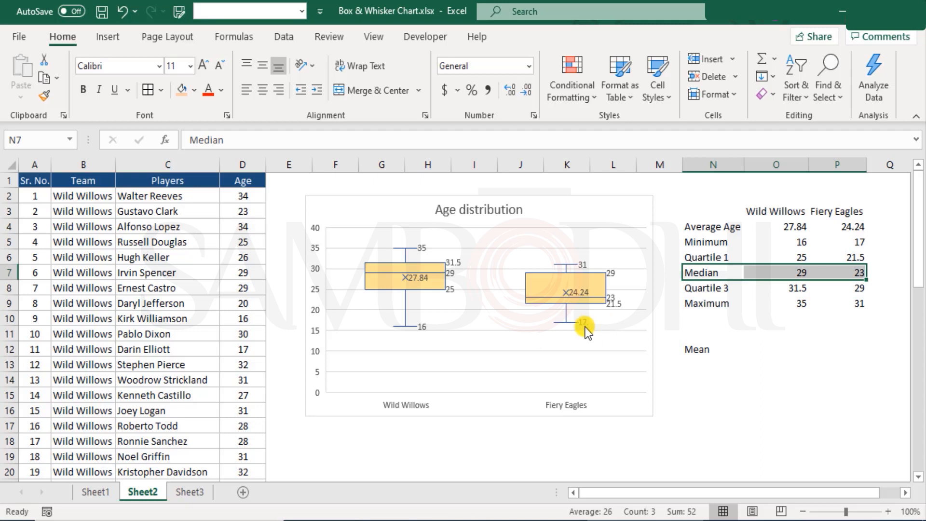
pyautogui.moveTo(583, 326)
pyautogui.moveTo(421, 324)
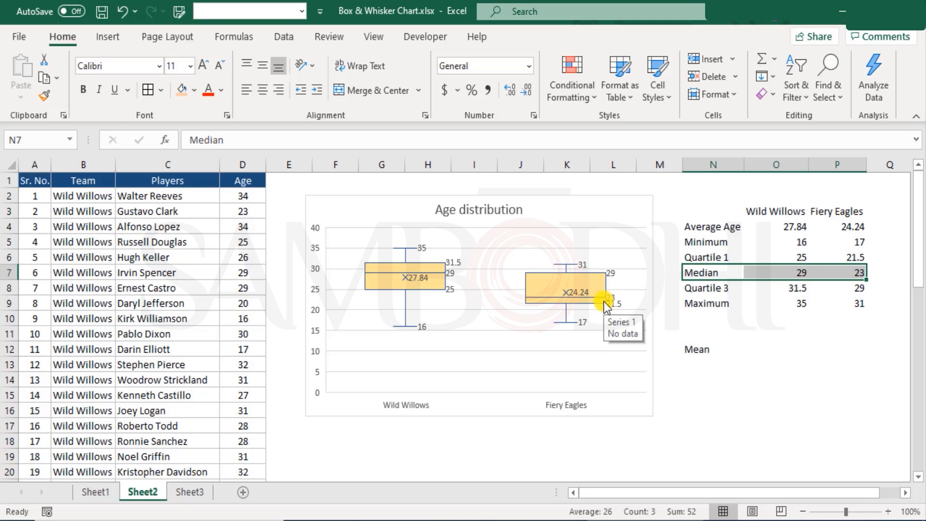
# Compare the Quartile 3 and Maximum rows in N8:P9 with the upper box edges and upper whisker ends
pyautogui.moveTo(707, 288); pyautogui.dragTo(818, 287)
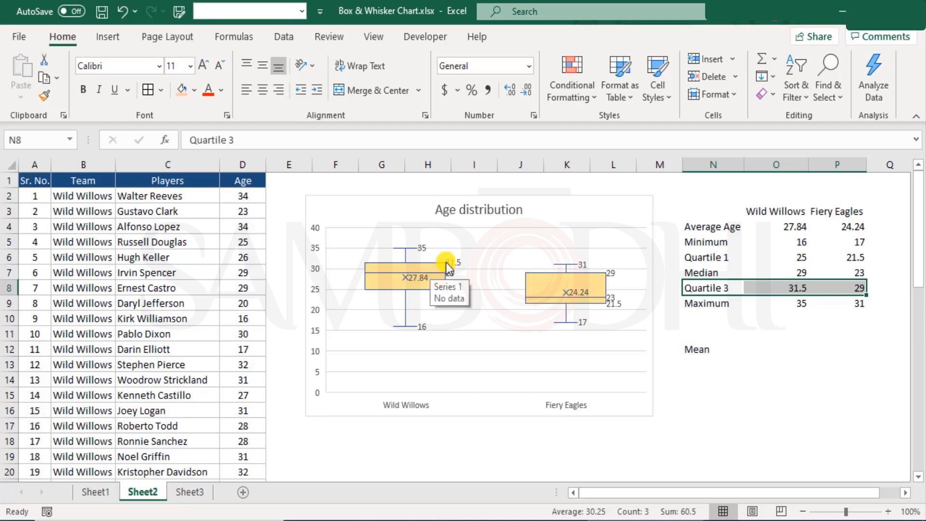
pyautogui.moveTo(462, 265)
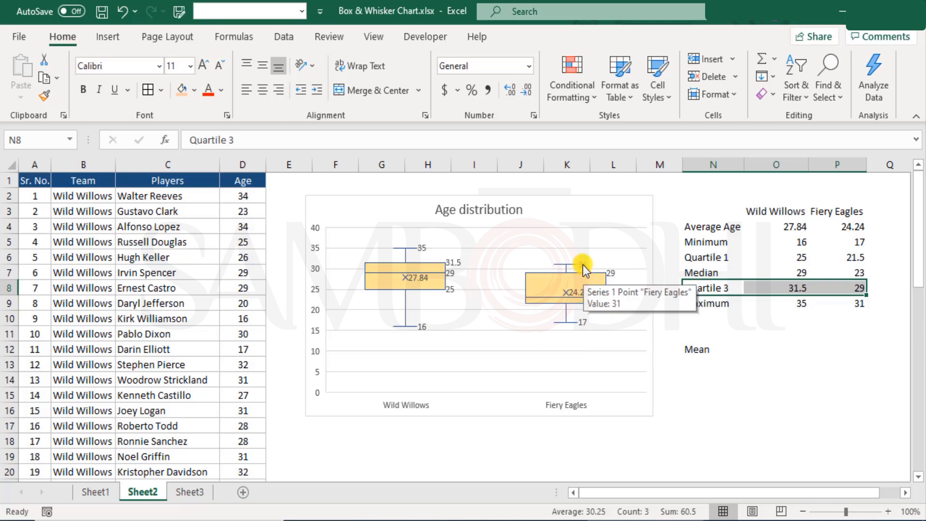
pyautogui.moveTo(581, 267)
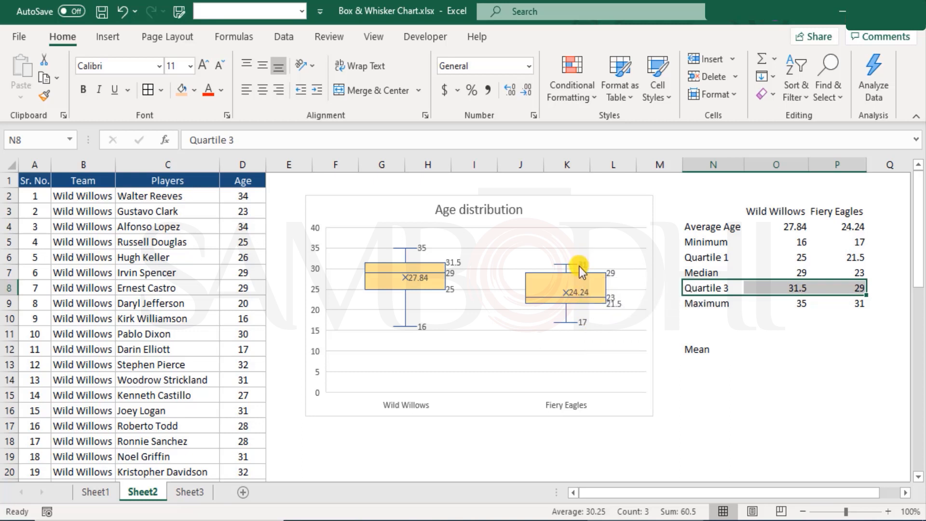
pyautogui.moveTo(695, 303); pyautogui.dragTo(860, 302)
pyautogui.moveTo(374, 273)
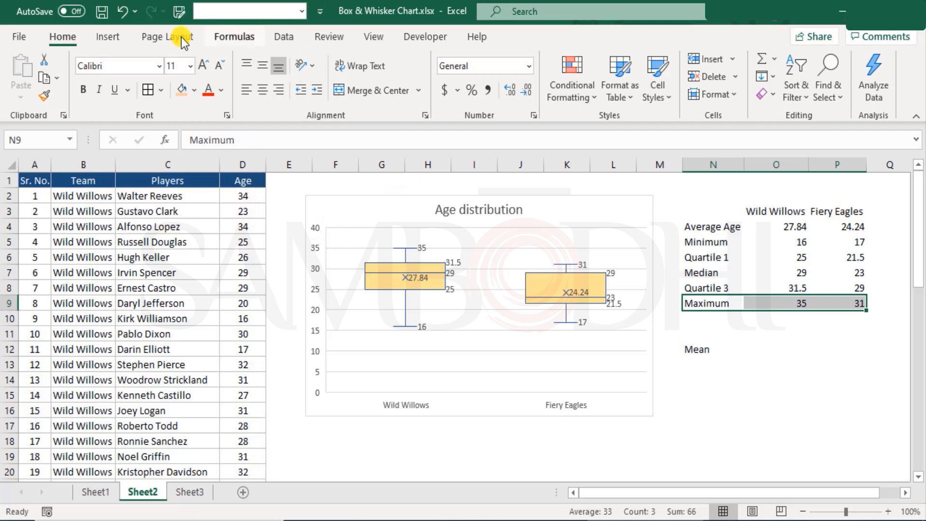
# Review the sorted ages in columns N and O and the calculated summary on Sheet1, and return to the Sheet2 chart
pyautogui.click(103, 36)
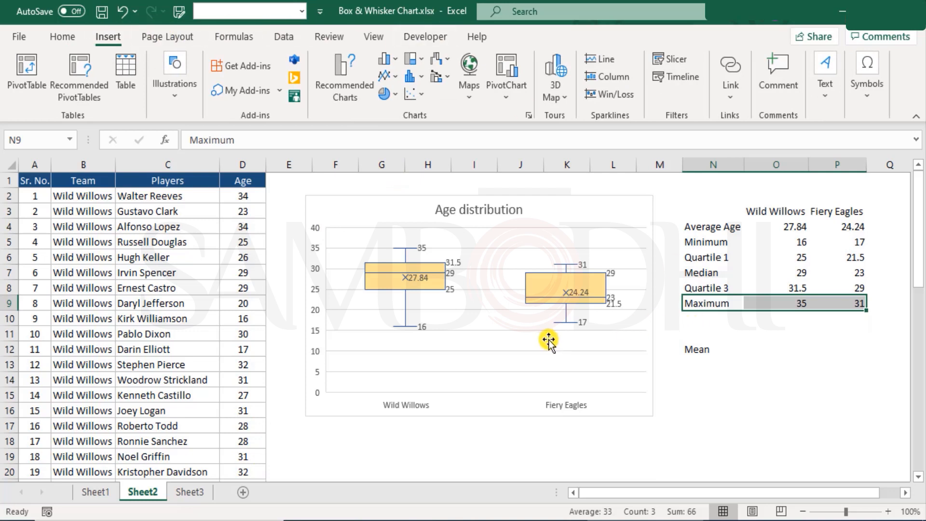
pyautogui.click(558, 211)
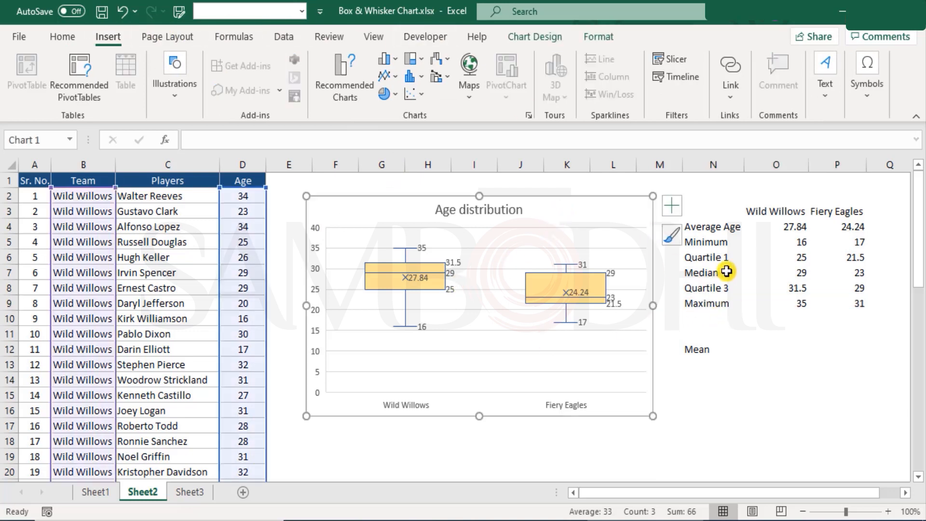
pyautogui.click(106, 491)
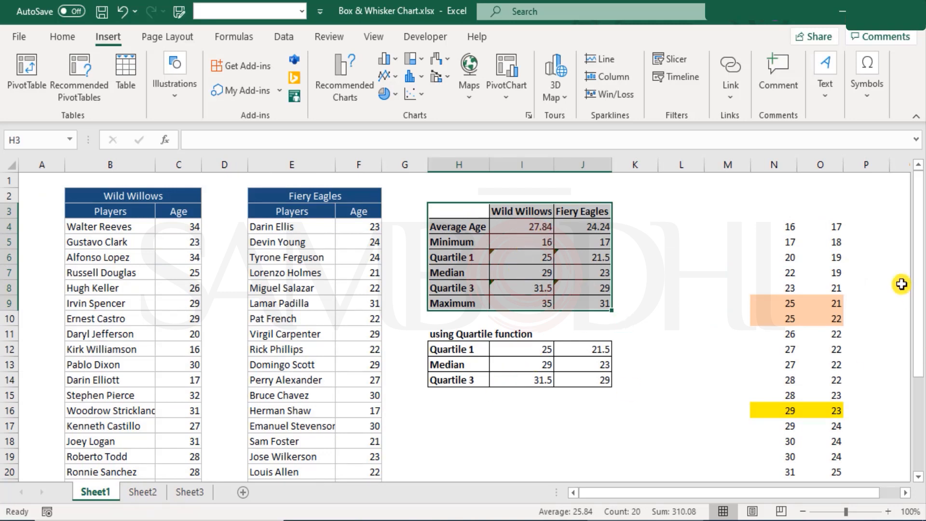
pyautogui.moveTo(771, 212); pyautogui.dragTo(837, 441)
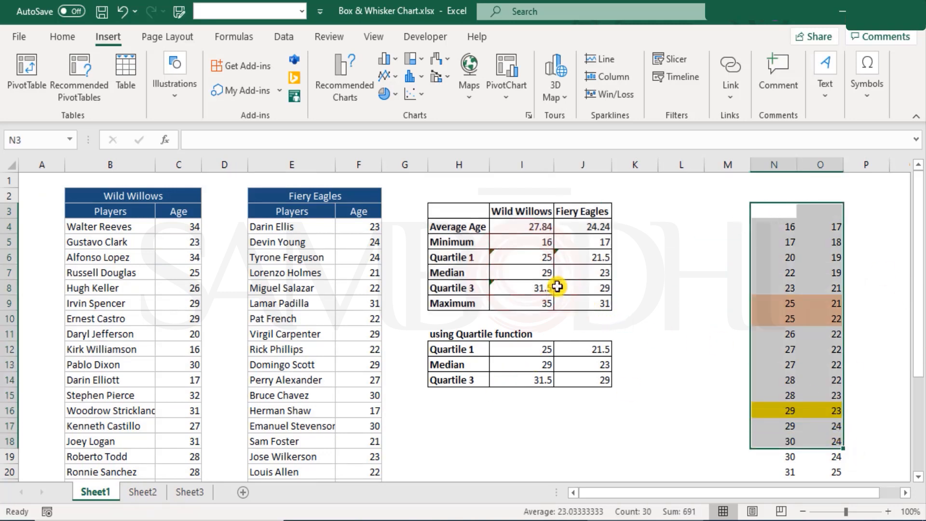
pyautogui.moveTo(502, 227); pyautogui.dragTo(604, 289)
pyautogui.click(157, 489)
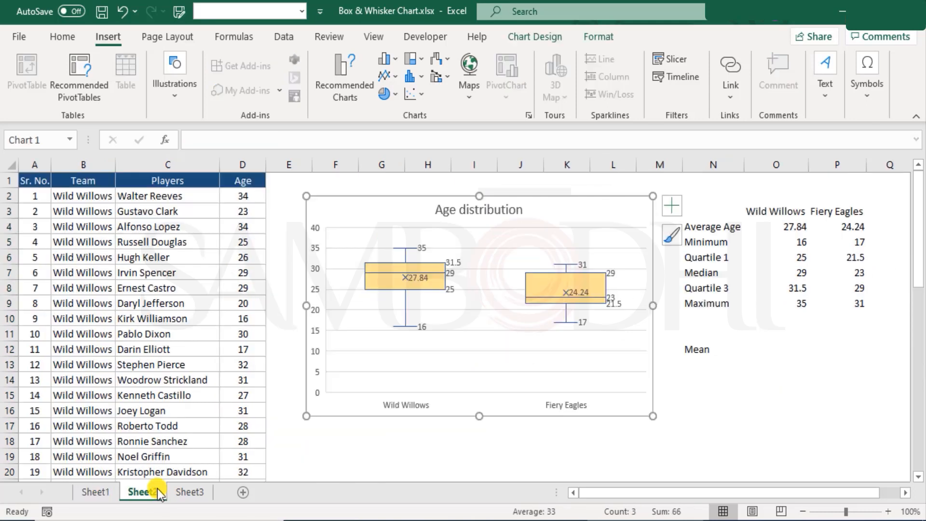
pyautogui.click(600, 31)
pyautogui.click(550, 35)
pyautogui.click(612, 179)
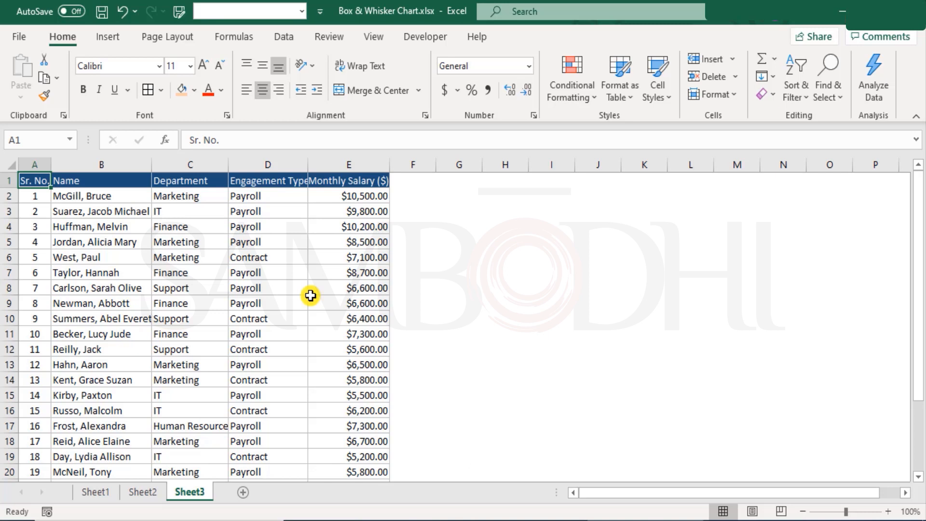
# Insert a Box & Whisker chart of the Engagement Type and Monthly Salary data on Sheet3 and place it beside the table over columns H to O
pyautogui.moveTo(257, 193); pyautogui.dragTo(273, 466)
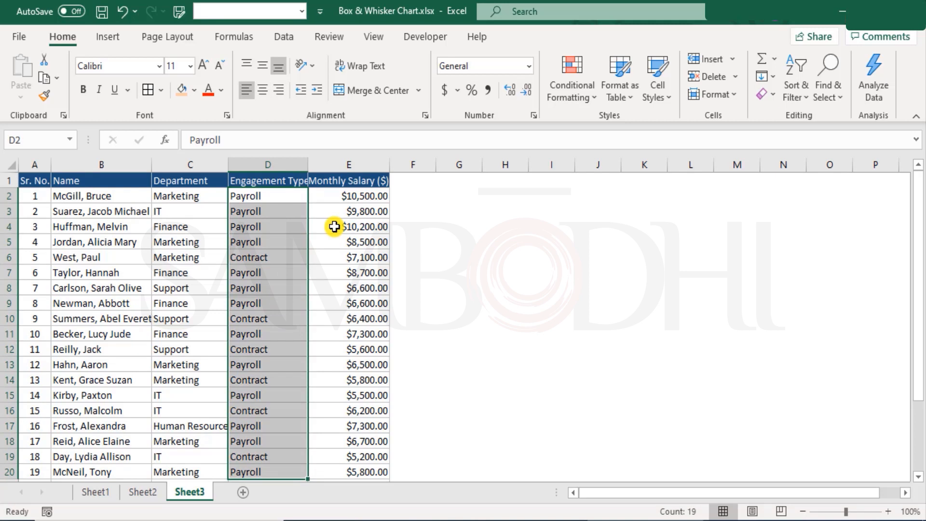
pyautogui.moveTo(283, 193); pyautogui.dragTo(333, 450)
pyautogui.scroll(3, 334, 448)
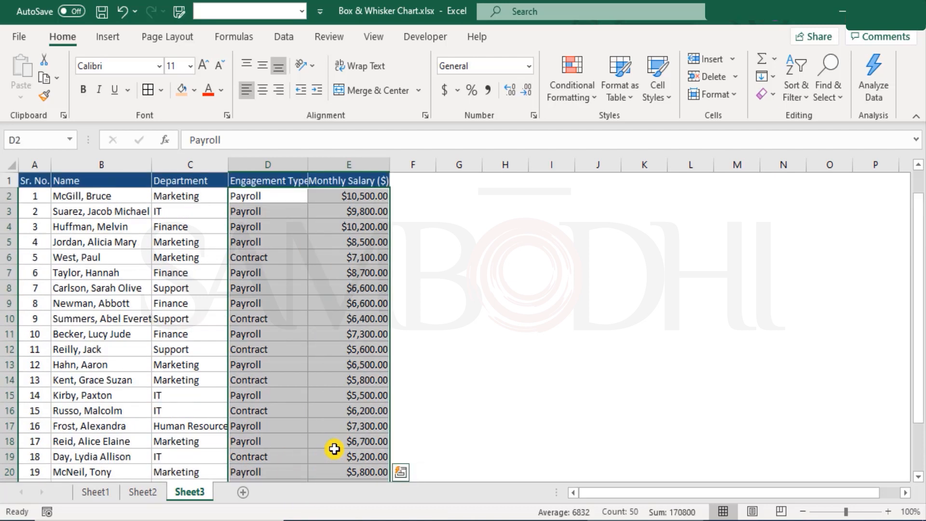
pyautogui.click(110, 37)
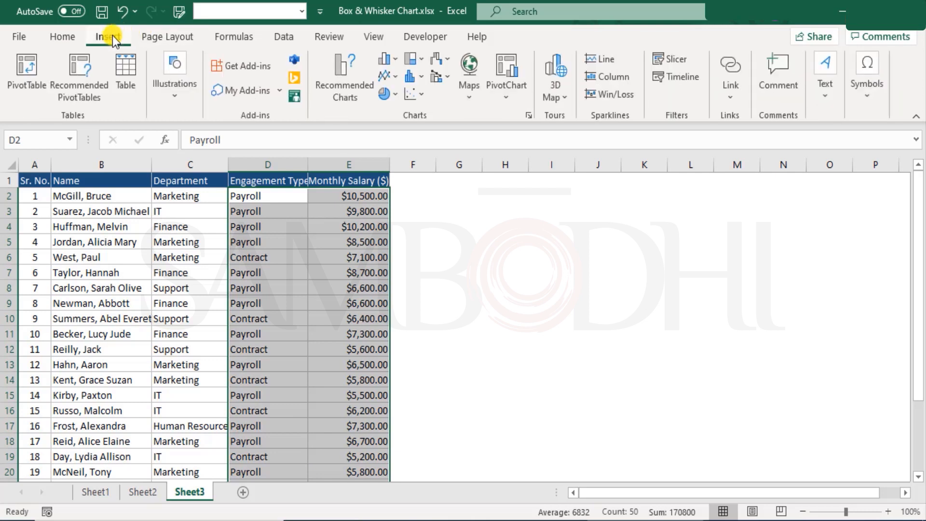
pyautogui.click(526, 115)
pyautogui.click(338, 61)
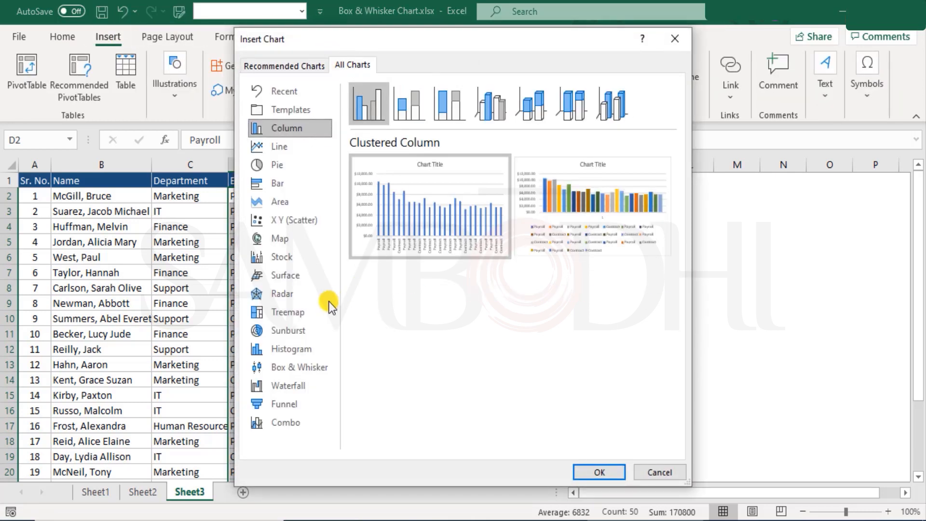
pyautogui.click(309, 367)
pyautogui.click(597, 471)
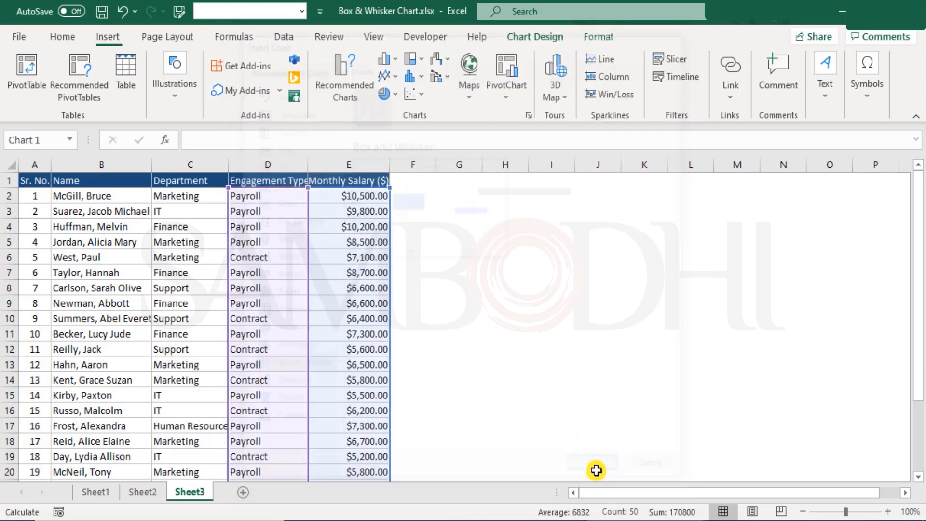
pyautogui.moveTo(523, 227); pyautogui.dragTo(728, 188)
# Replace the salary chart's title with "Salary distribution" and close the title formatting options
pyautogui.doubleClick(669, 191)
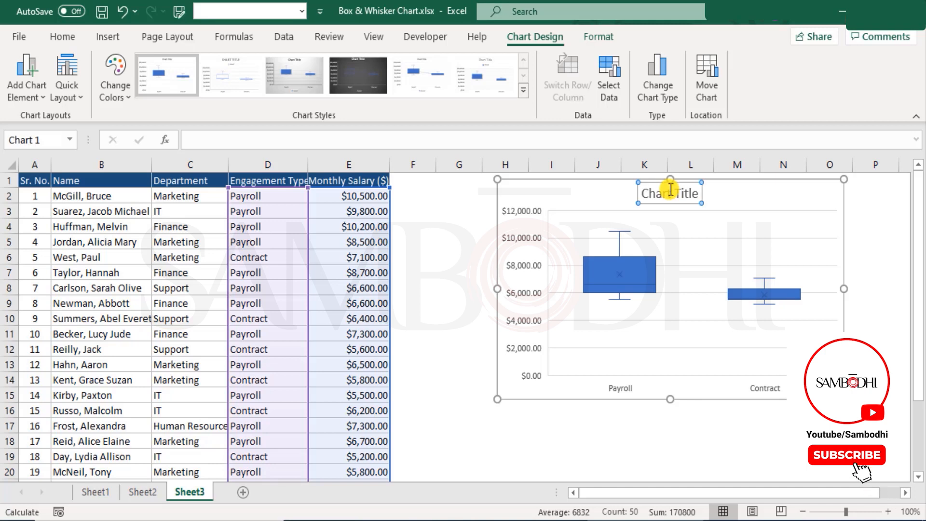
pyautogui.tripleClick(670, 189)
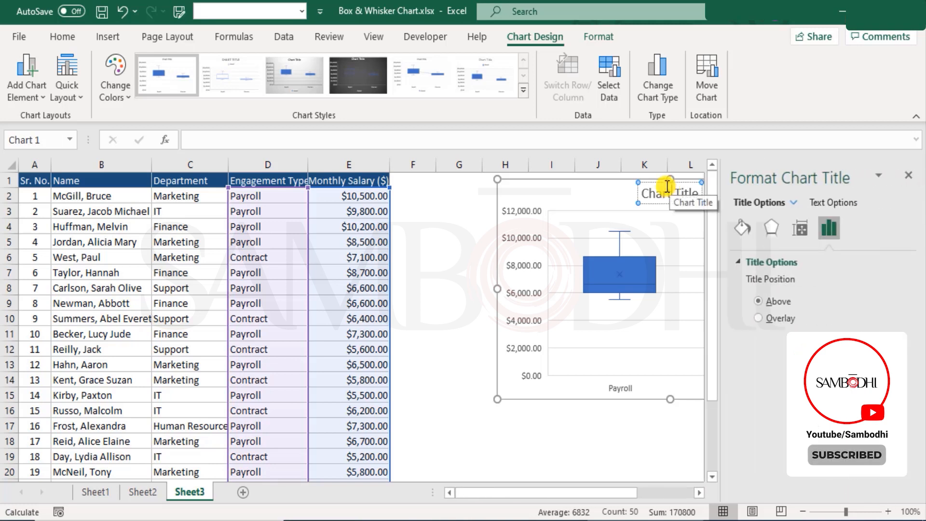
pyautogui.write('Salary distribution')
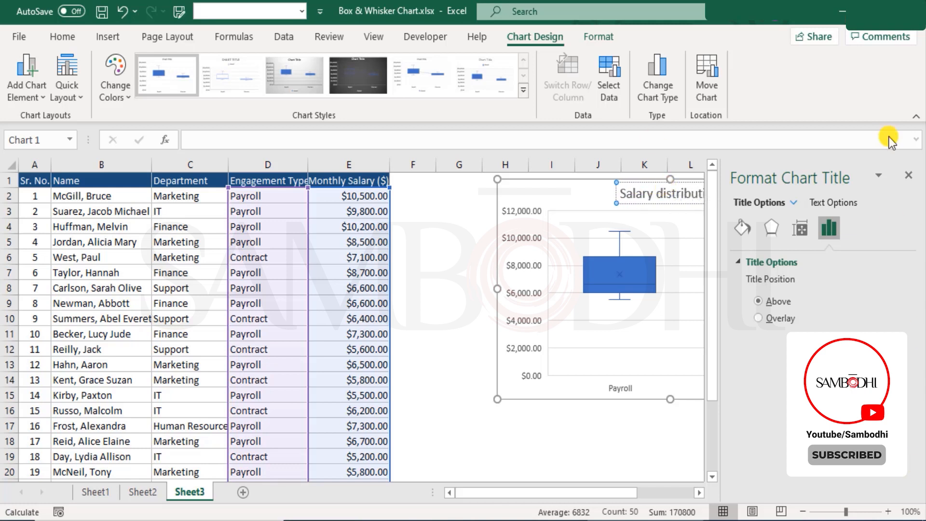
pyautogui.click(908, 175)
pyautogui.click(779, 200)
# Fill the Payroll and Contract boxes of the salary chart with the light gold used in the age chart
pyautogui.click(648, 264)
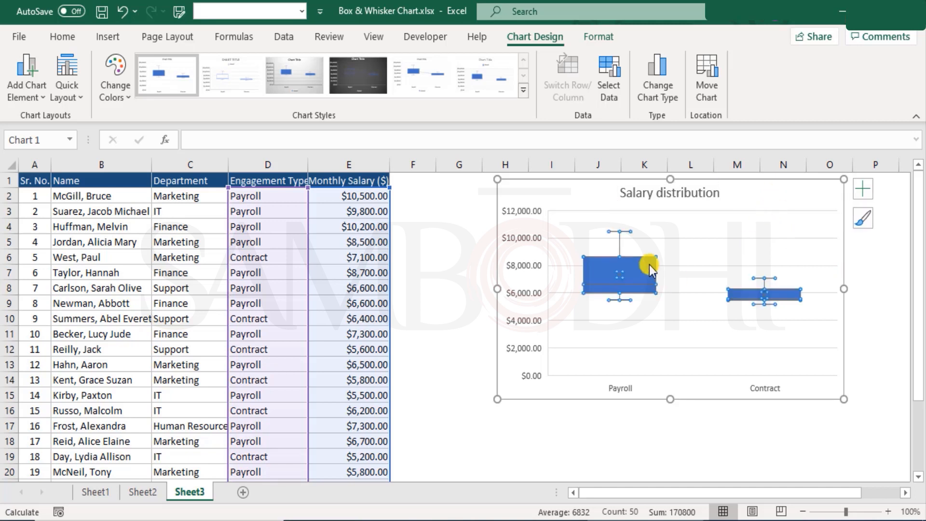
pyautogui.click(605, 36)
pyautogui.click(374, 60)
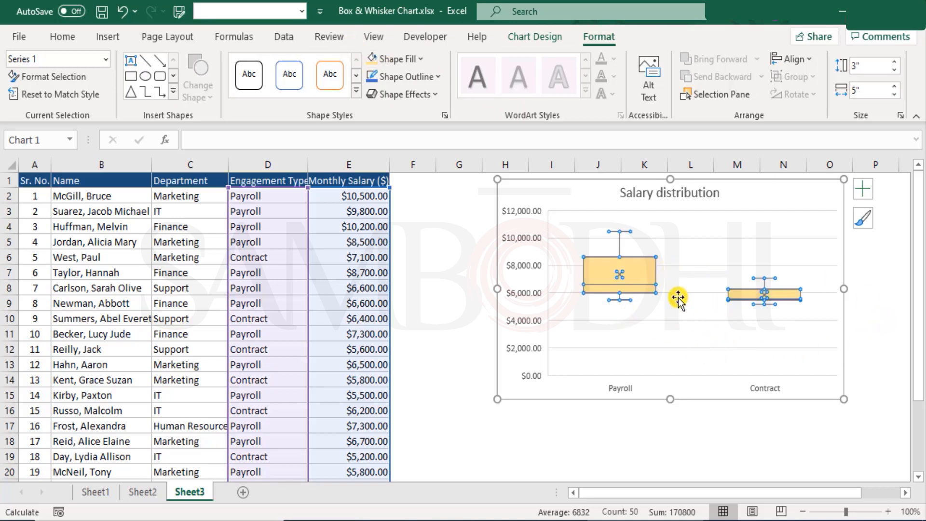
# Add data labels to the Payroll and Contract boxes of the Salary distribution chart
pyautogui.click(862, 193)
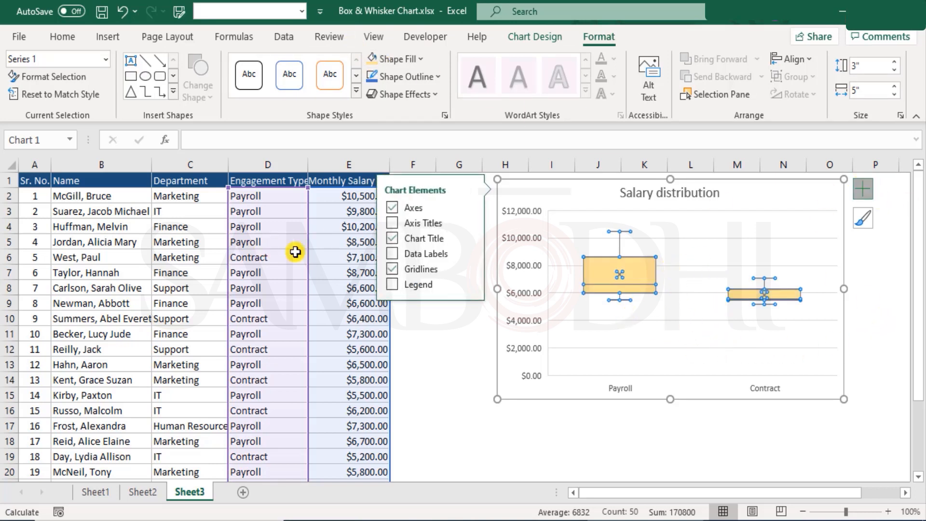
pyautogui.click(392, 255)
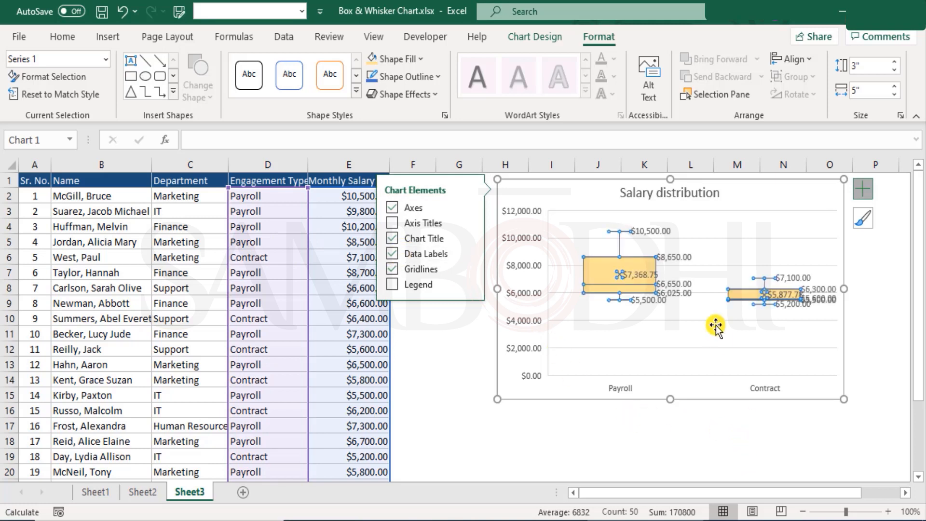
pyautogui.click(692, 437)
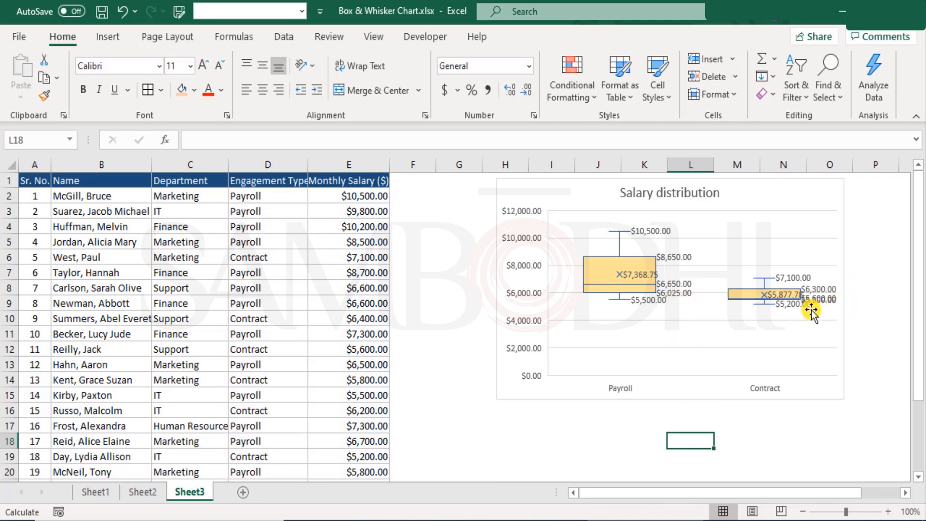
# Format the Salary distribution chart's data labels as currency with 0 decimal places and close the label formatting options
pyautogui.click(672, 258)
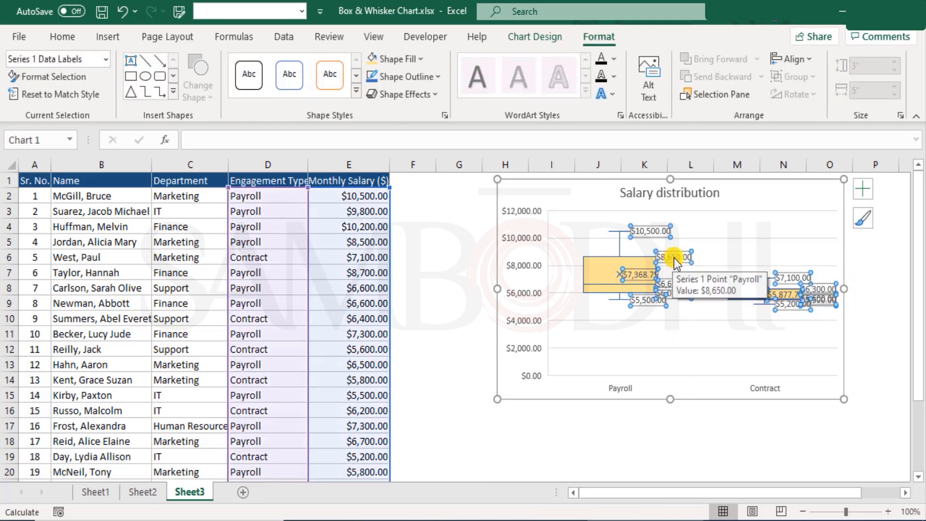
pyautogui.click(62, 37)
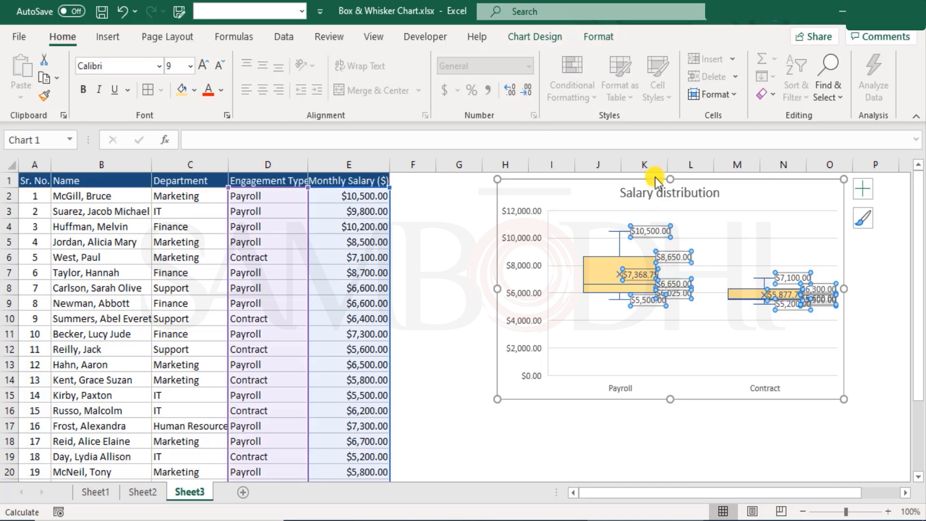
pyautogui.click(600, 33)
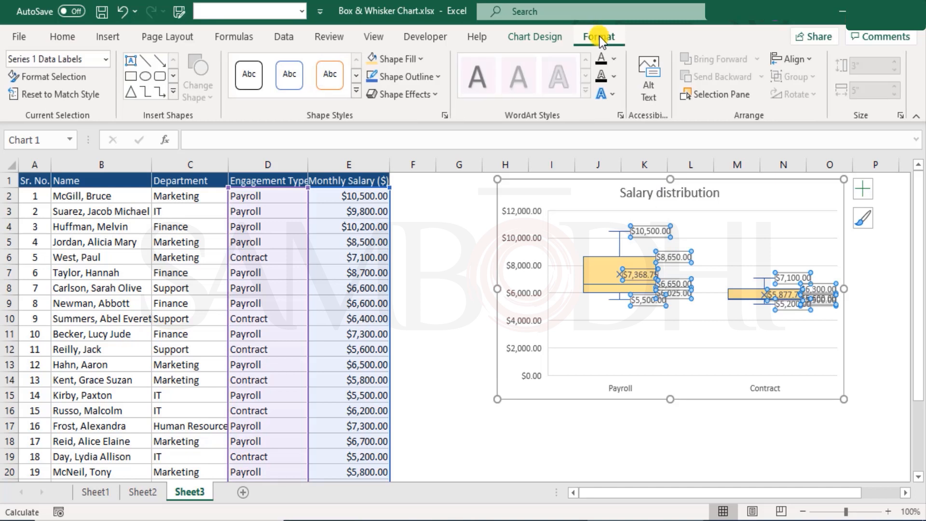
pyautogui.rightClick(676, 257)
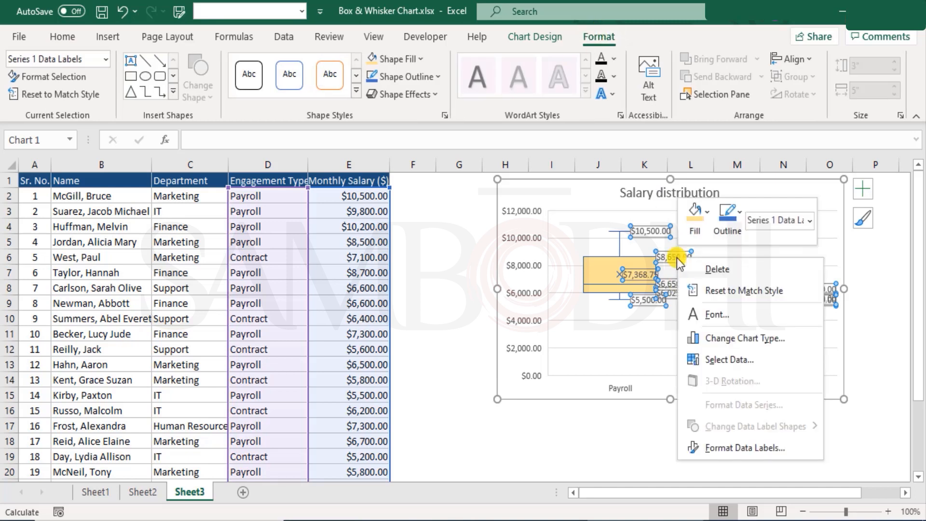
pyautogui.click(741, 447)
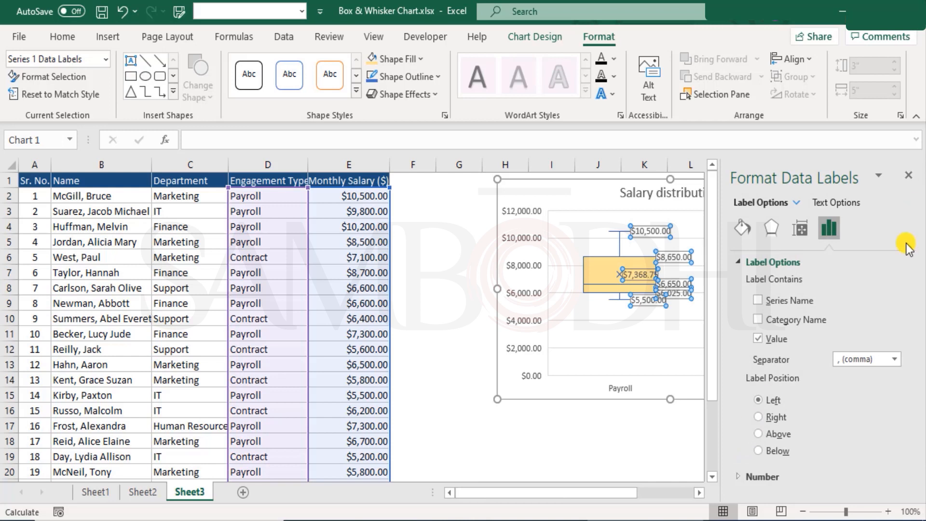
pyautogui.click(738, 477)
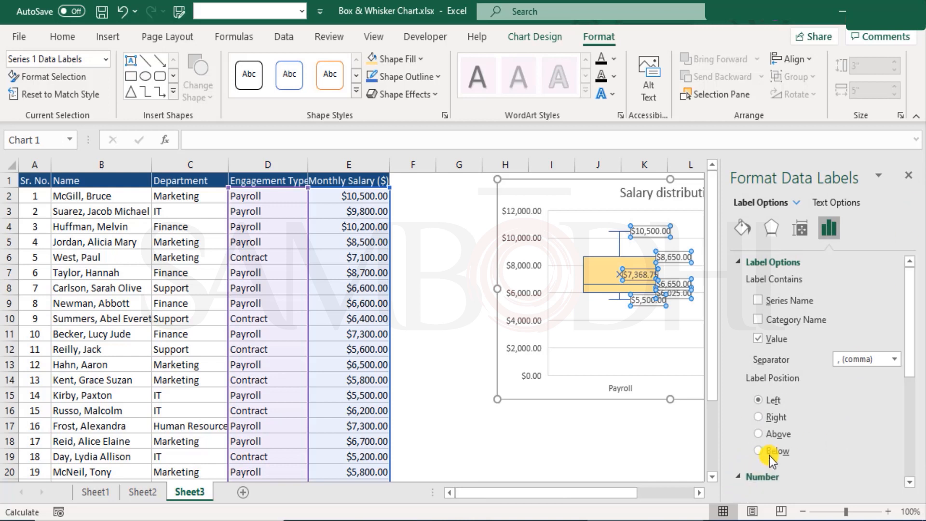
pyautogui.doubleClick(838, 322)
pyautogui.write('0')
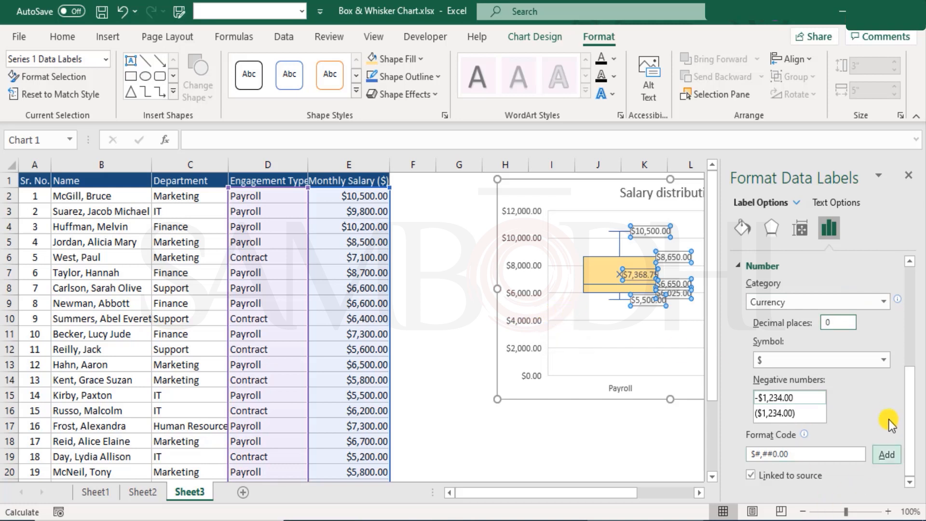
pyautogui.click(838, 305)
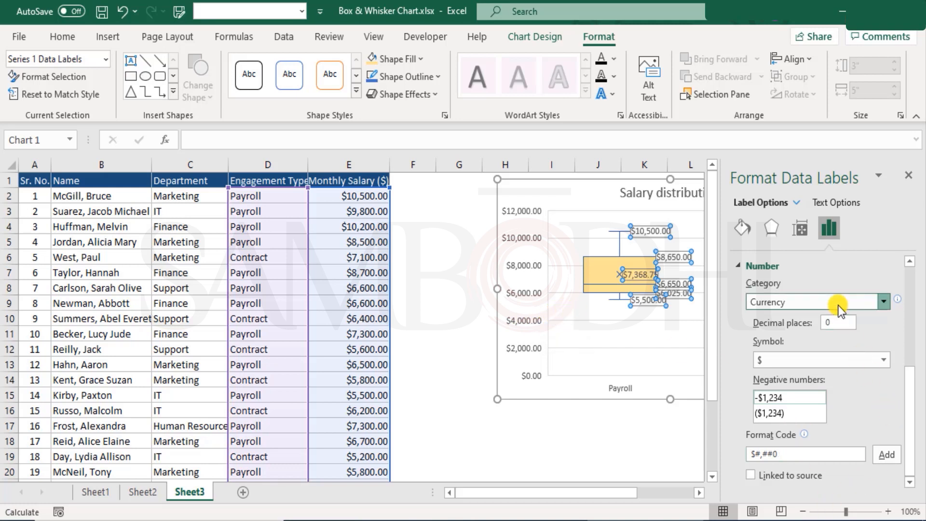
pyautogui.click(909, 178)
pyautogui.click(909, 177)
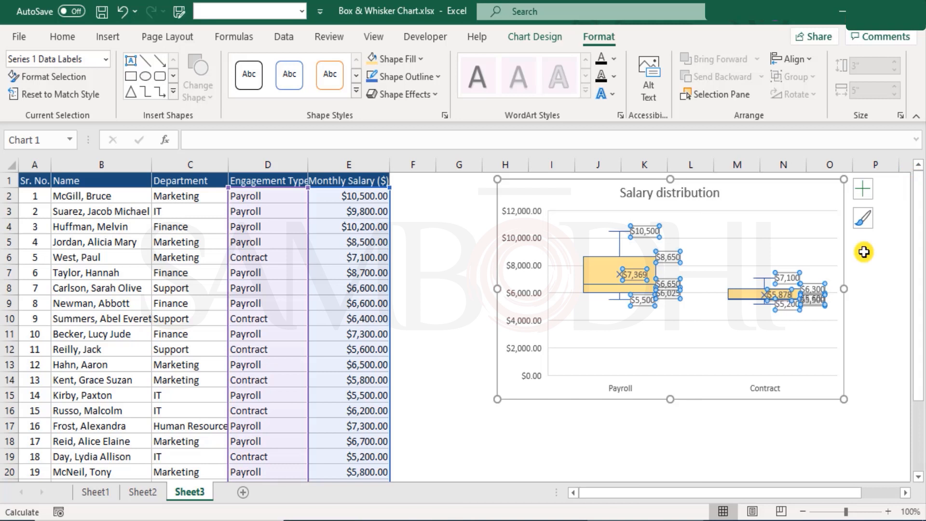
pyautogui.click(876, 308)
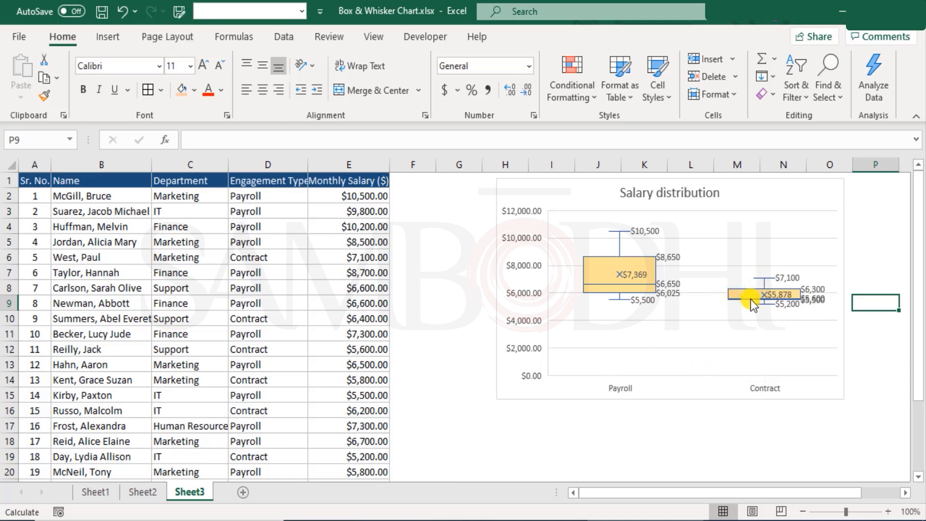
# Stretch the Salary distribution chart downward to a height of about 4 inches, keeping its 5-inch width
pyautogui.moveTo(757, 297)
pyautogui.moveTo(642, 275)
pyautogui.moveTo(675, 261)
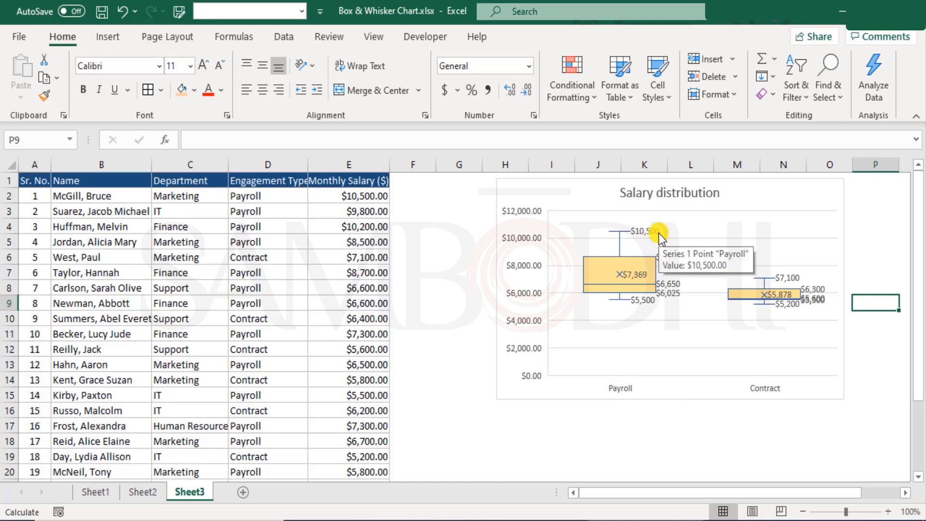
pyautogui.moveTo(649, 304)
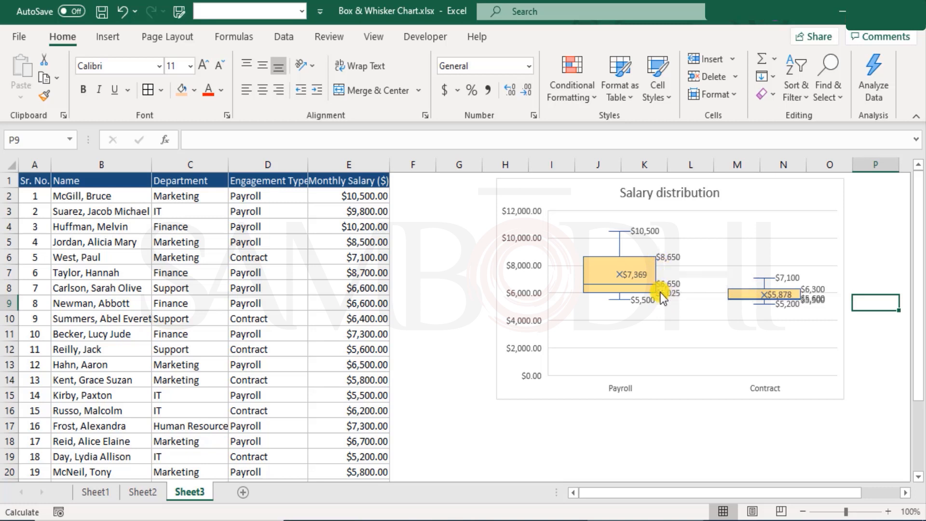
pyautogui.moveTo(666, 287)
pyautogui.click(803, 316)
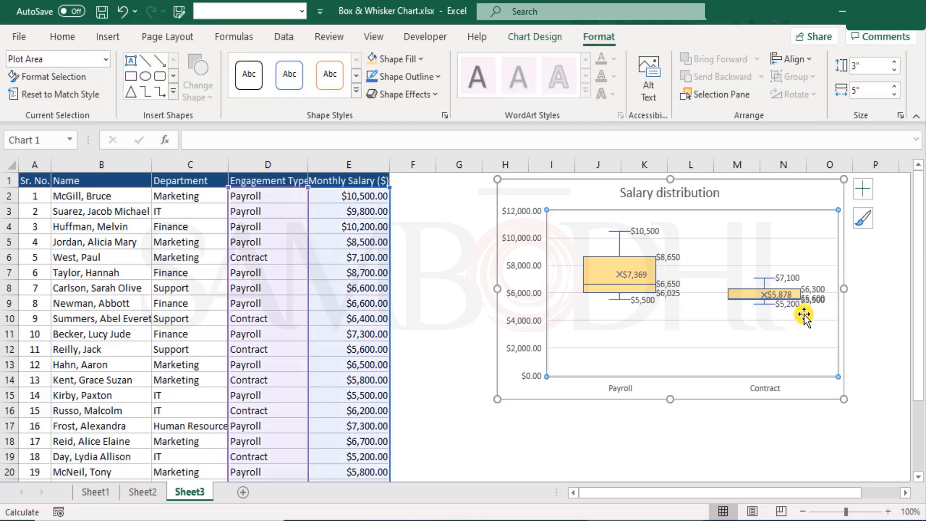
pyautogui.moveTo(669, 399); pyautogui.dragTo(678, 473)
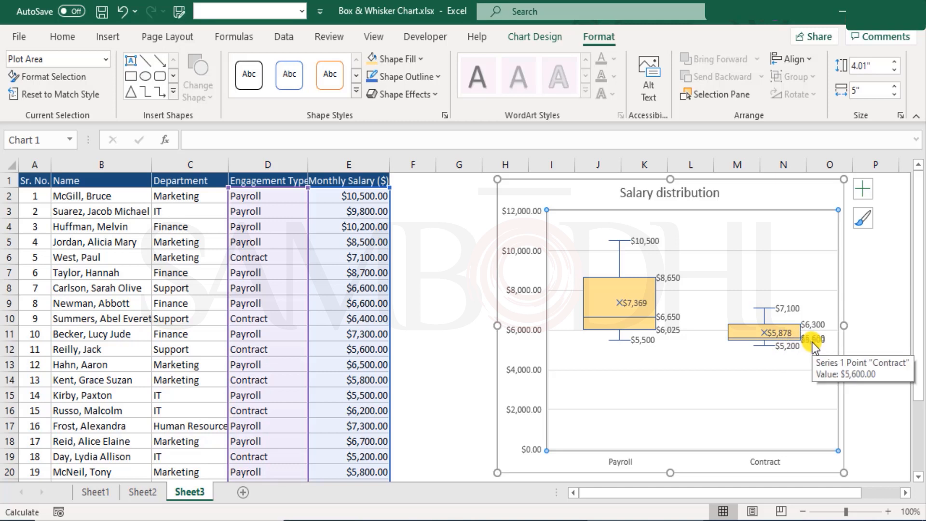
# Examine and compare the mean, median, quartile and whisker labels of the Contract and Payroll boxes in the salary chart
pyautogui.moveTo(794, 341)
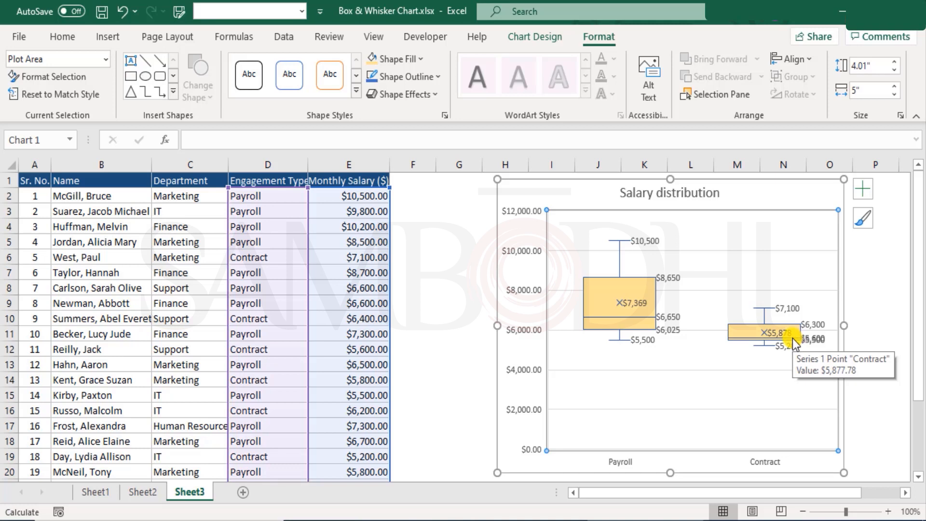
pyautogui.moveTo(735, 338)
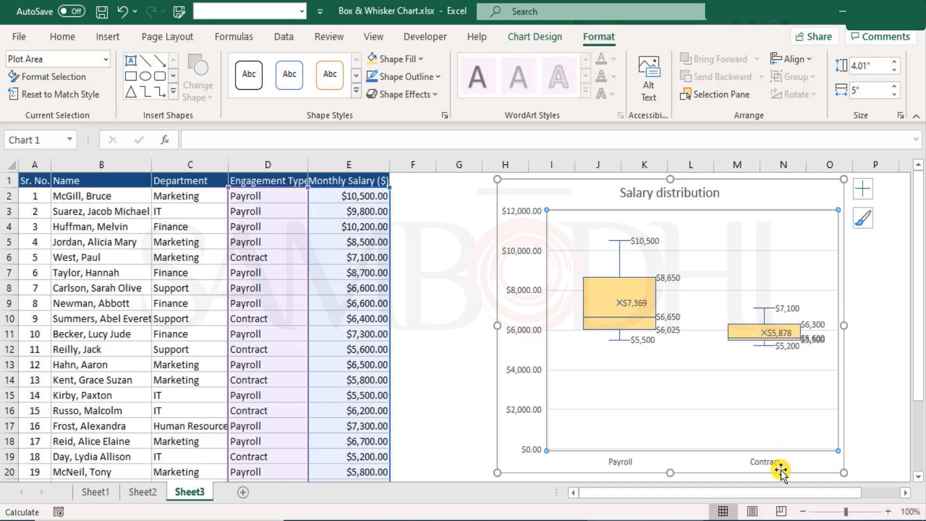
pyautogui.moveTo(803, 326)
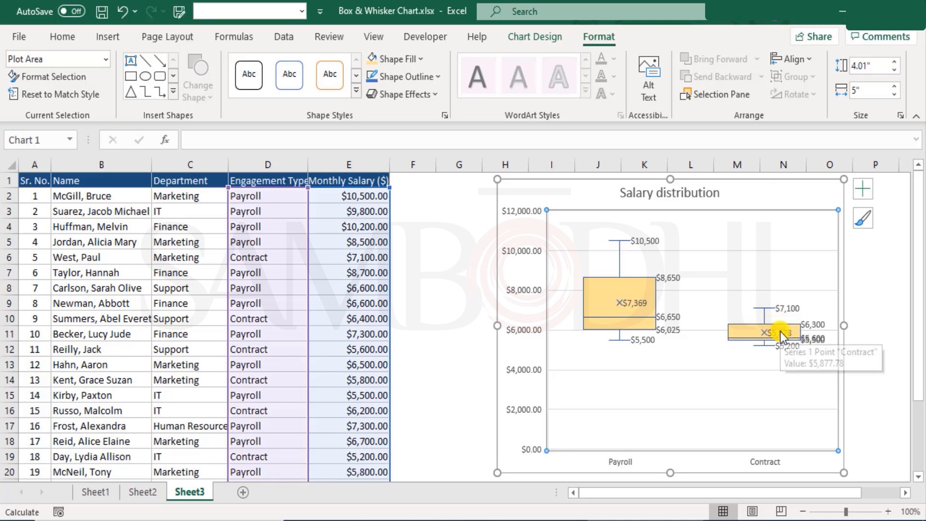
pyautogui.click(780, 332)
pyautogui.click(785, 383)
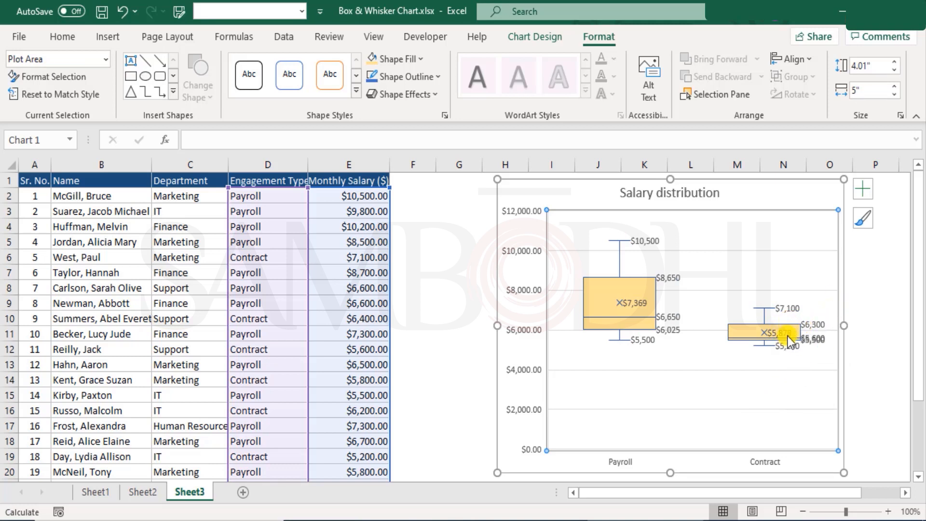
pyautogui.click(629, 297)
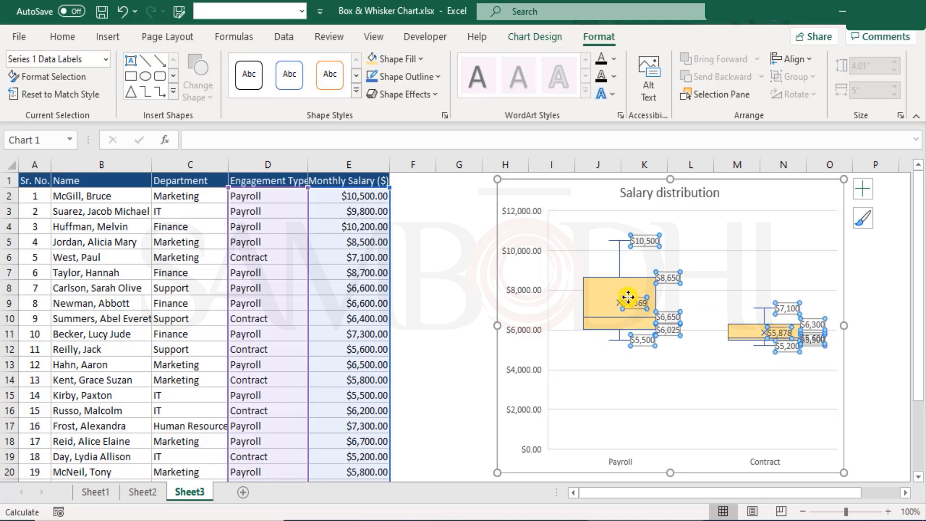
pyautogui.click(676, 304)
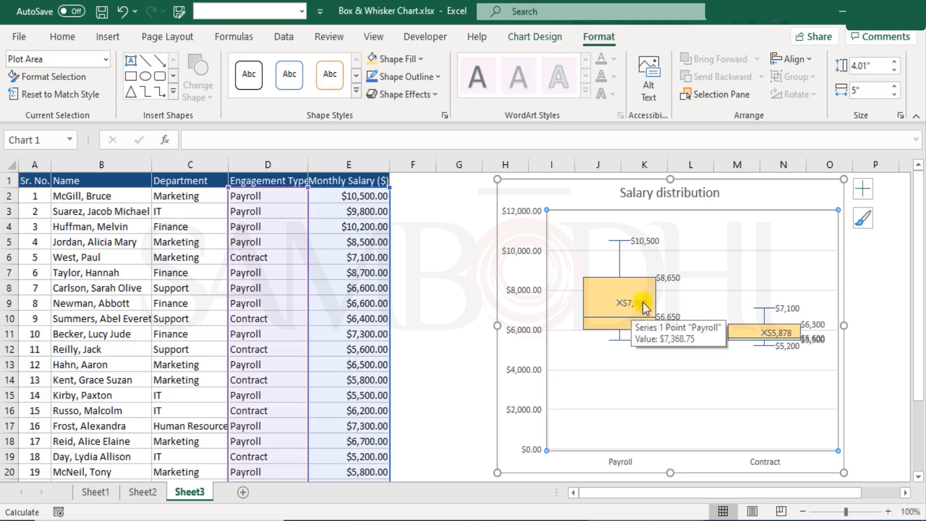
pyautogui.click(643, 302)
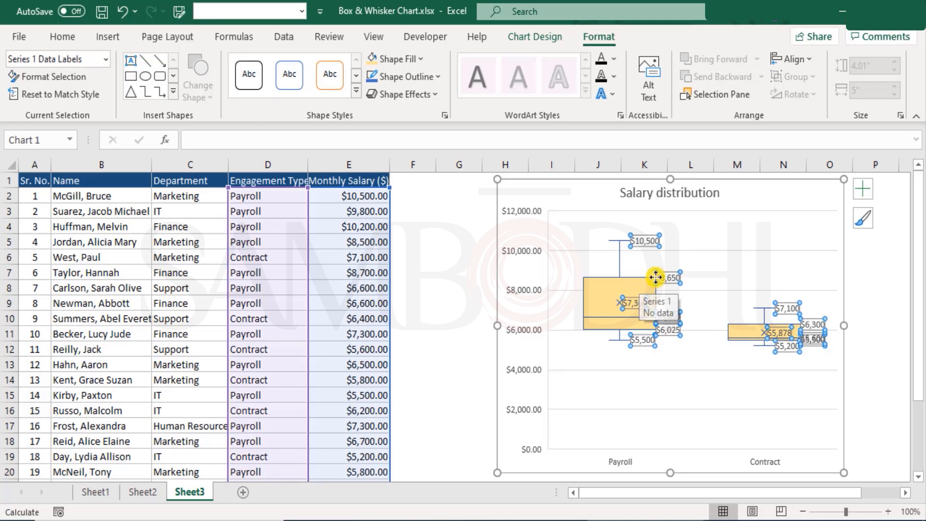
pyautogui.moveTo(659, 281)
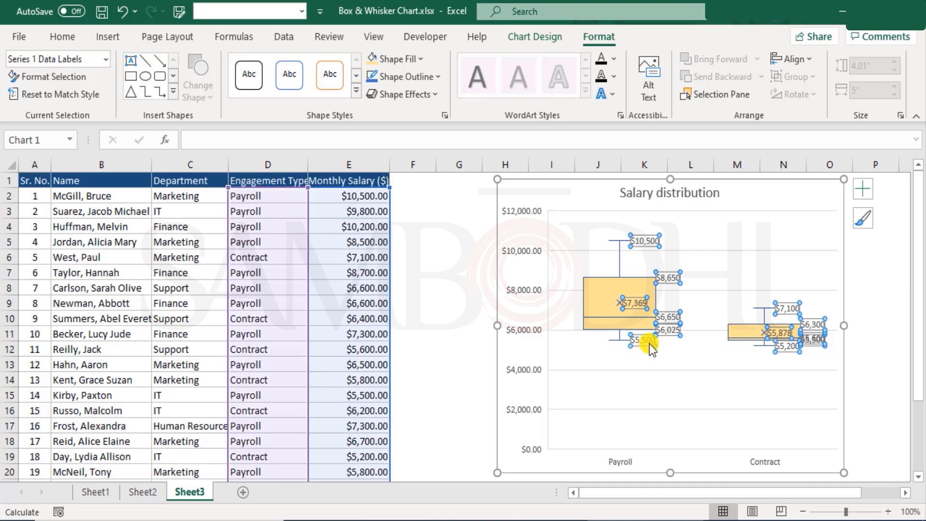
pyautogui.click(896, 359)
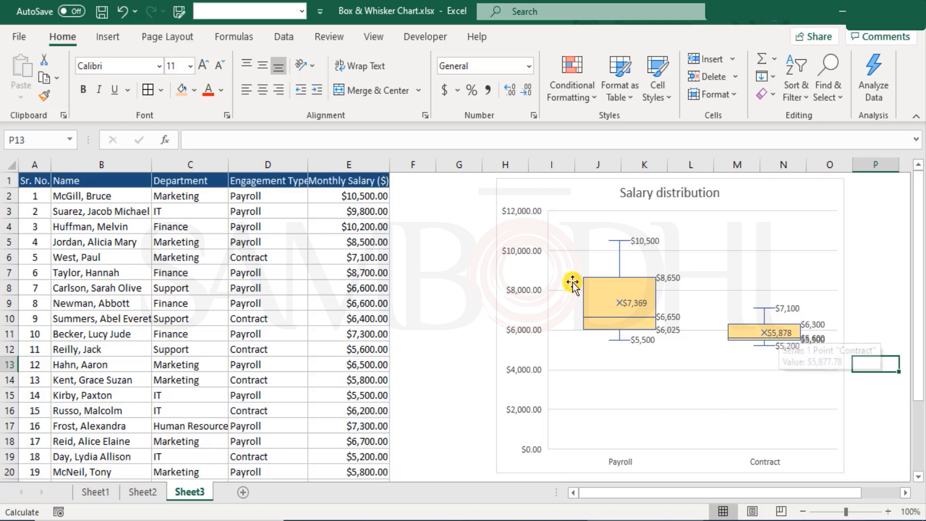
pyautogui.moveTo(594, 286)
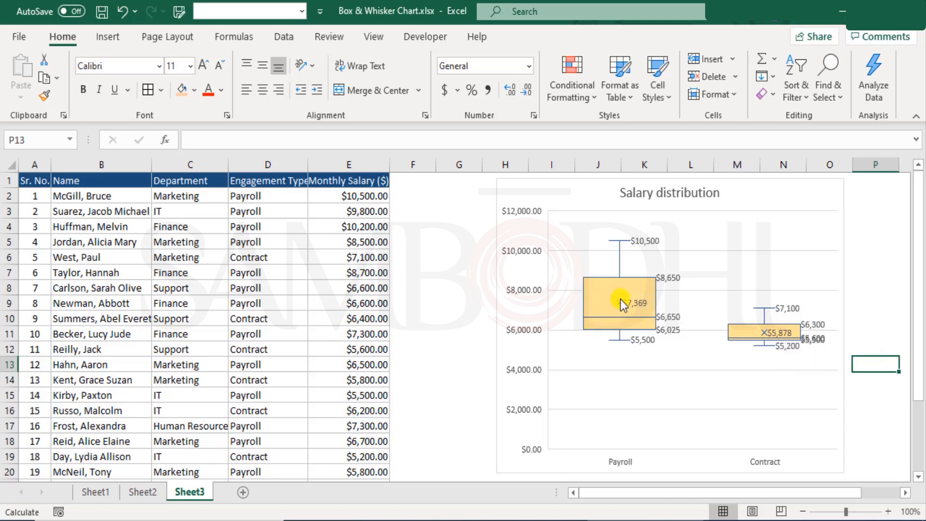